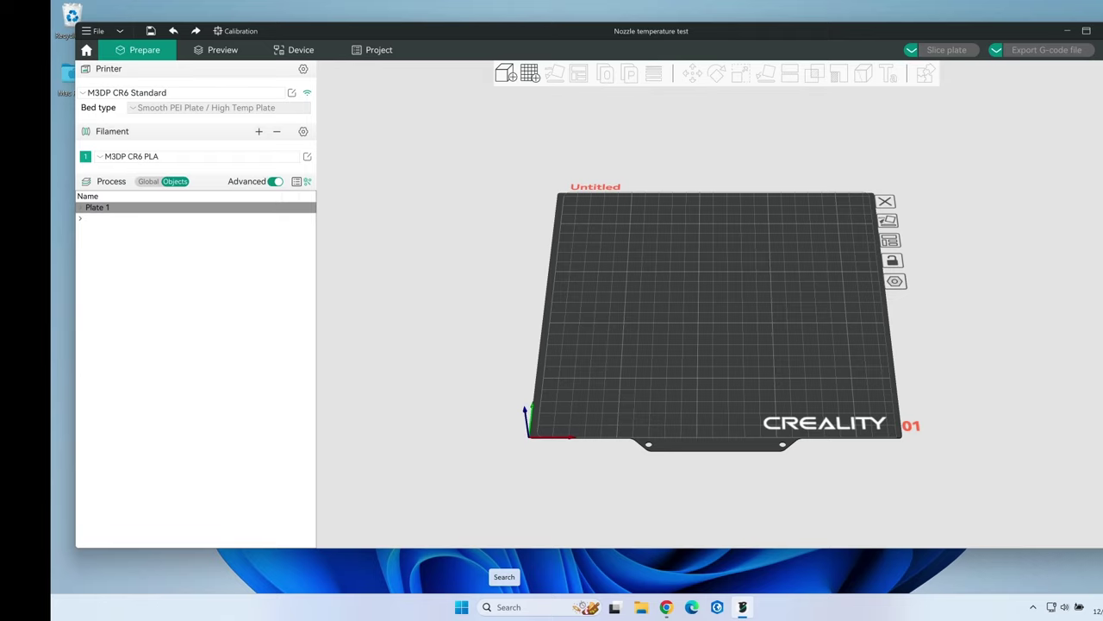
Generate a PLA temperature calibration tower running from 230 °C down to 190 °C.
click(237, 35)
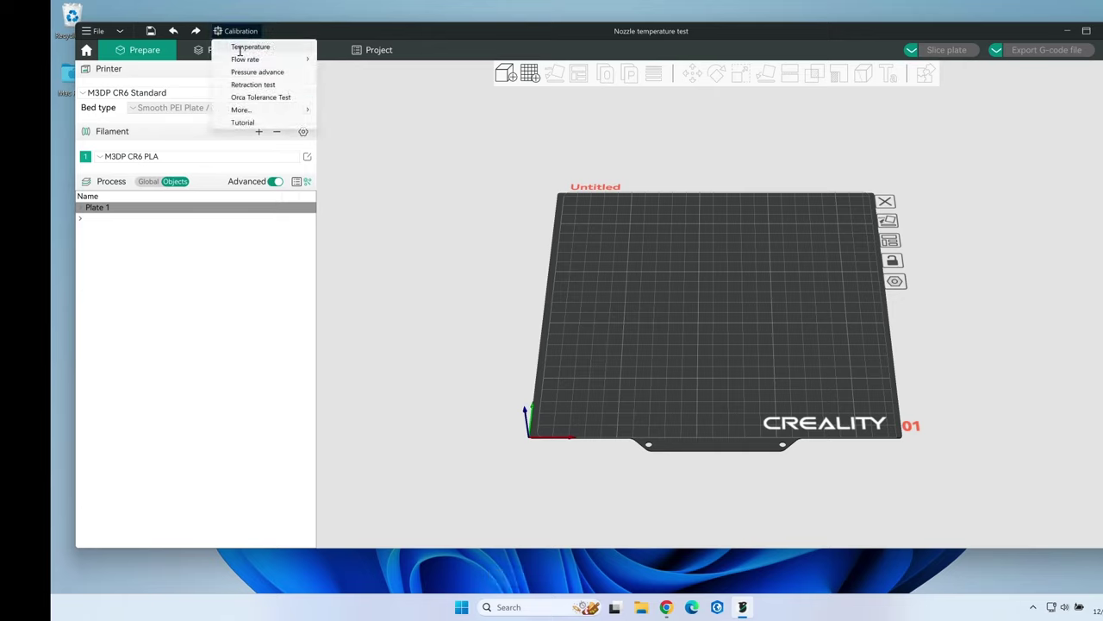
click(248, 47)
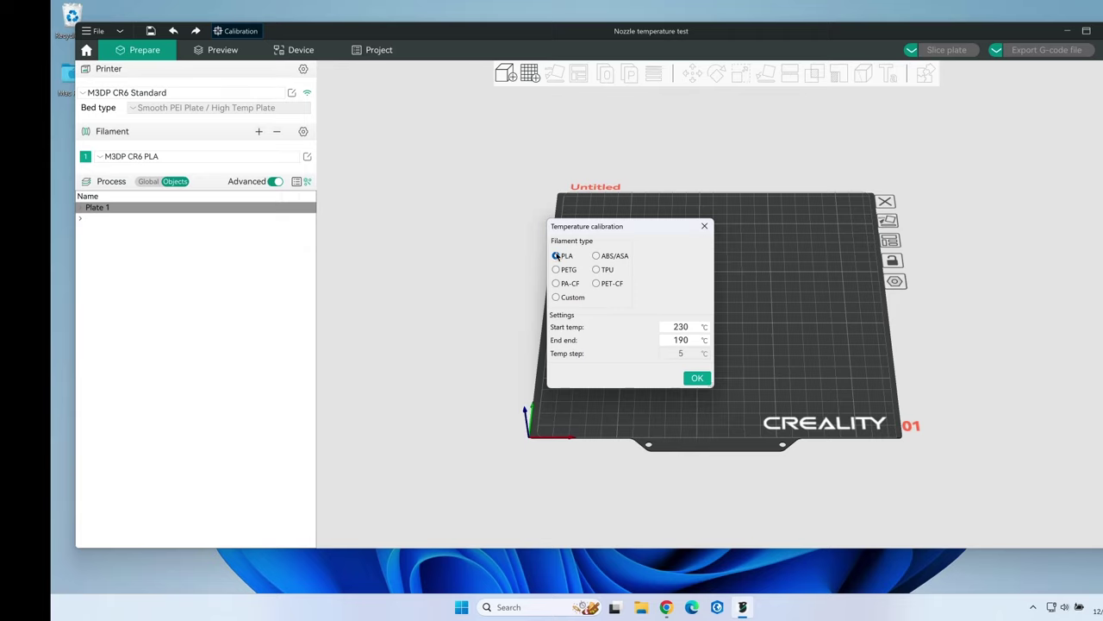
click(697, 379)
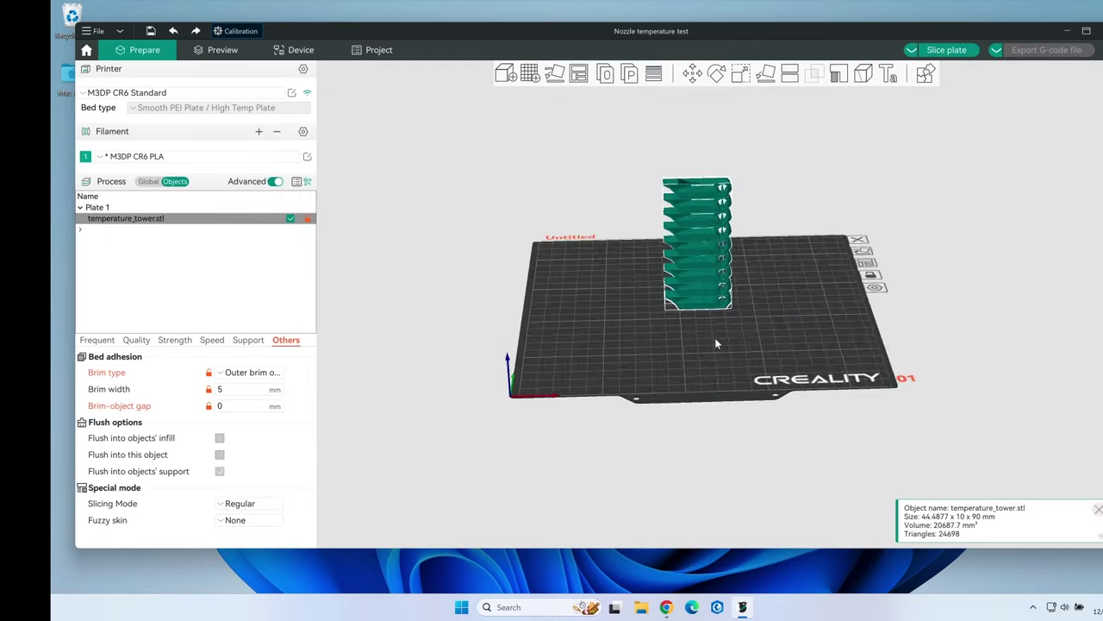
drag(720, 335, 686, 330)
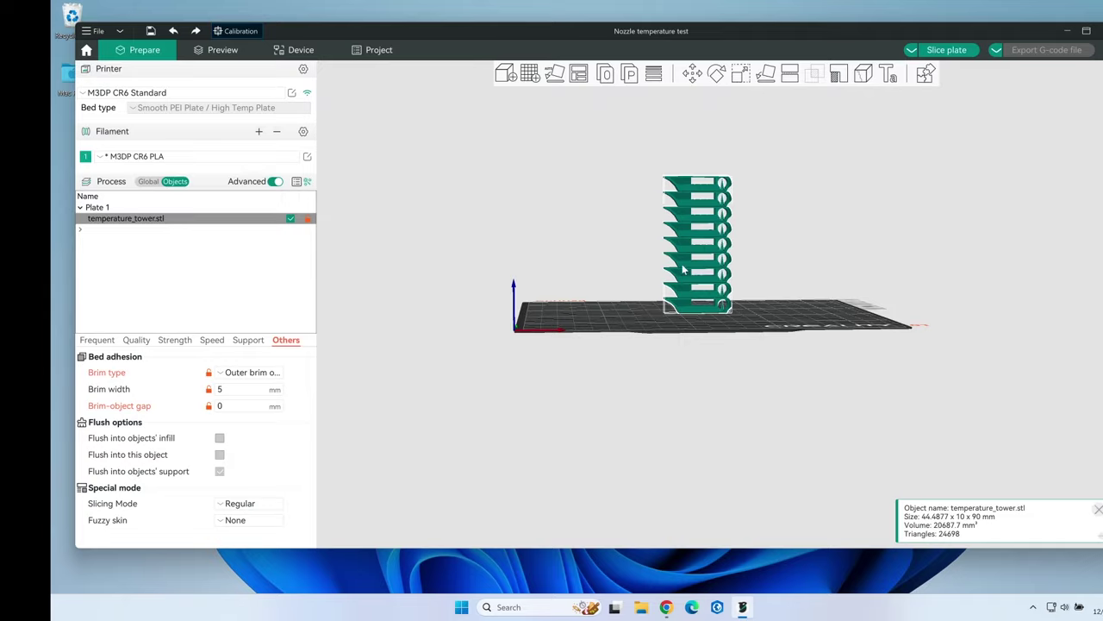
mouse_move(660, 324)
mouse_down()
mouse_move(654, 334)
mouse_move(653, 312)
mouse_move(665, 325)
mouse_move(650, 329)
mouse_move(672, 320)
mouse_move(661, 331)
mouse_up()
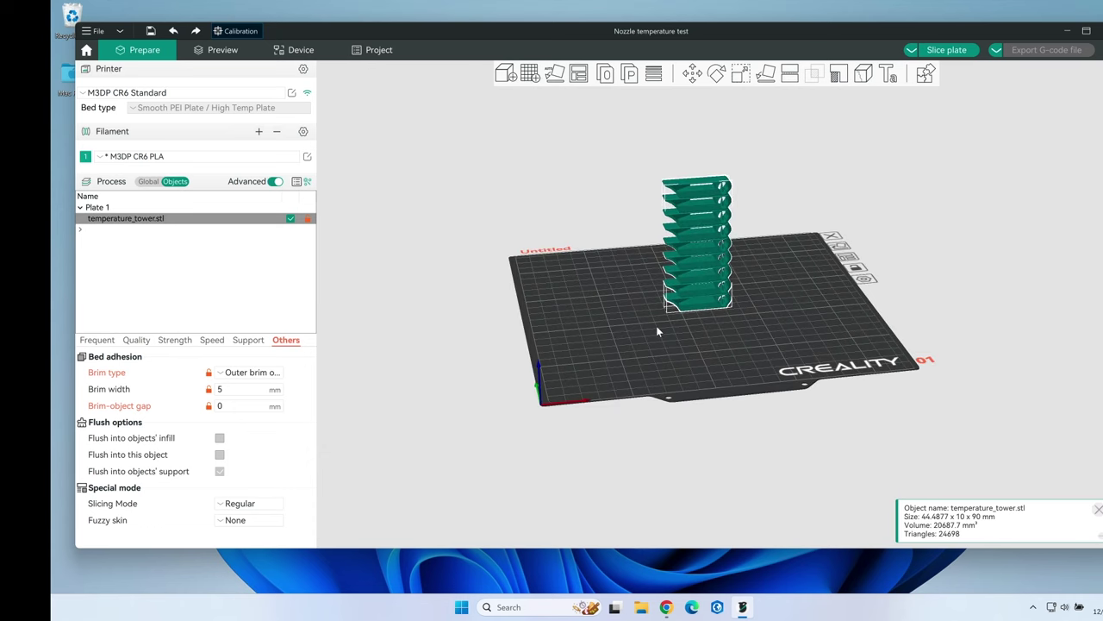
drag(657, 328, 656, 326)
Set the M3DP CR6 PLA nozzle temperature to 205 °C and save the filament preset.
click(307, 156)
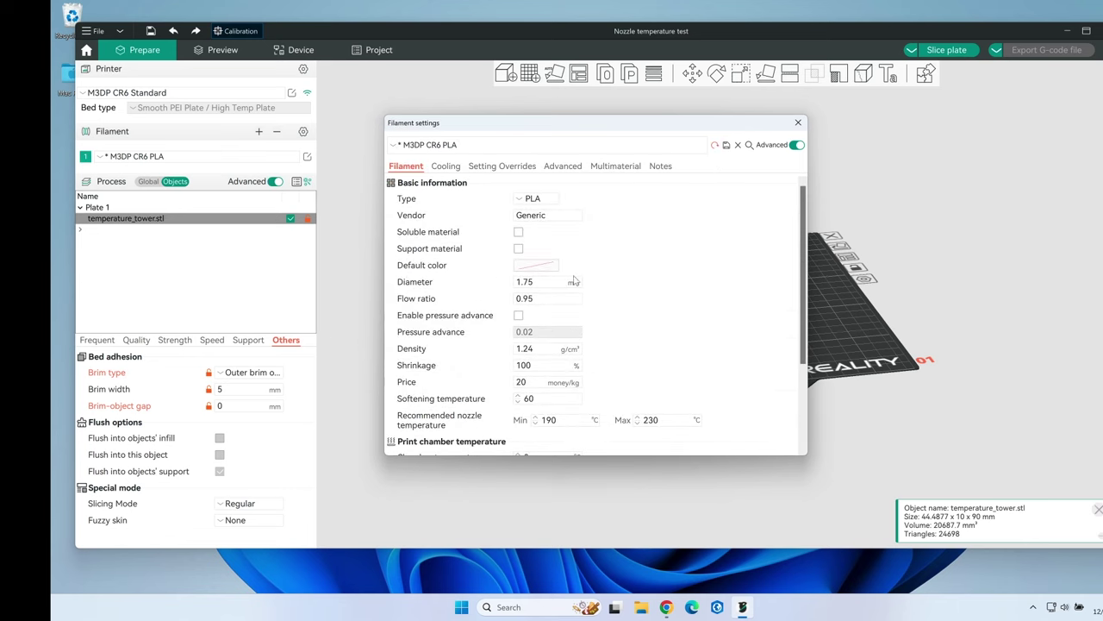
scroll(574, 281, down, 5)
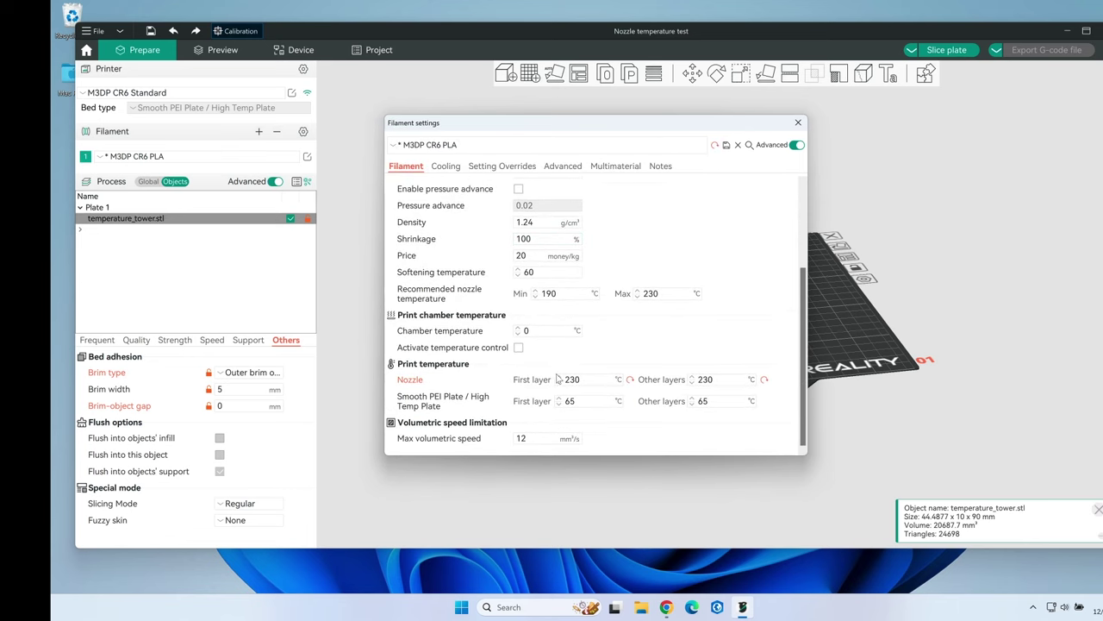
scroll(536, 390, up, 1)
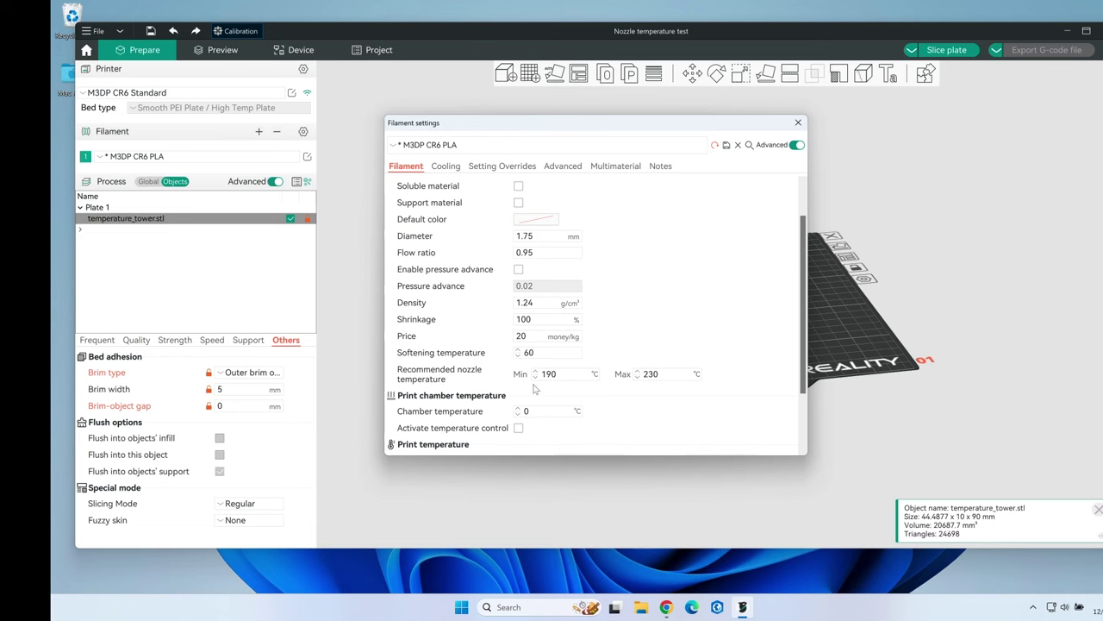
scroll(534, 388, up, 2)
scroll(537, 392, down, 5)
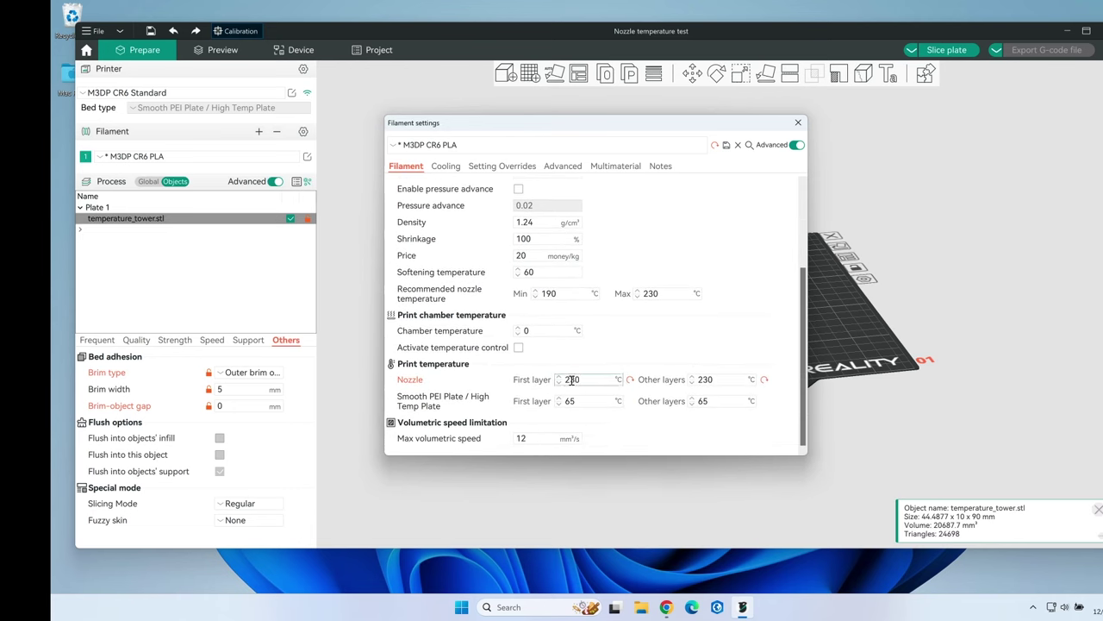
double_click(607, 379)
text(205)
key(Tab)
text(205)
click(727, 145)
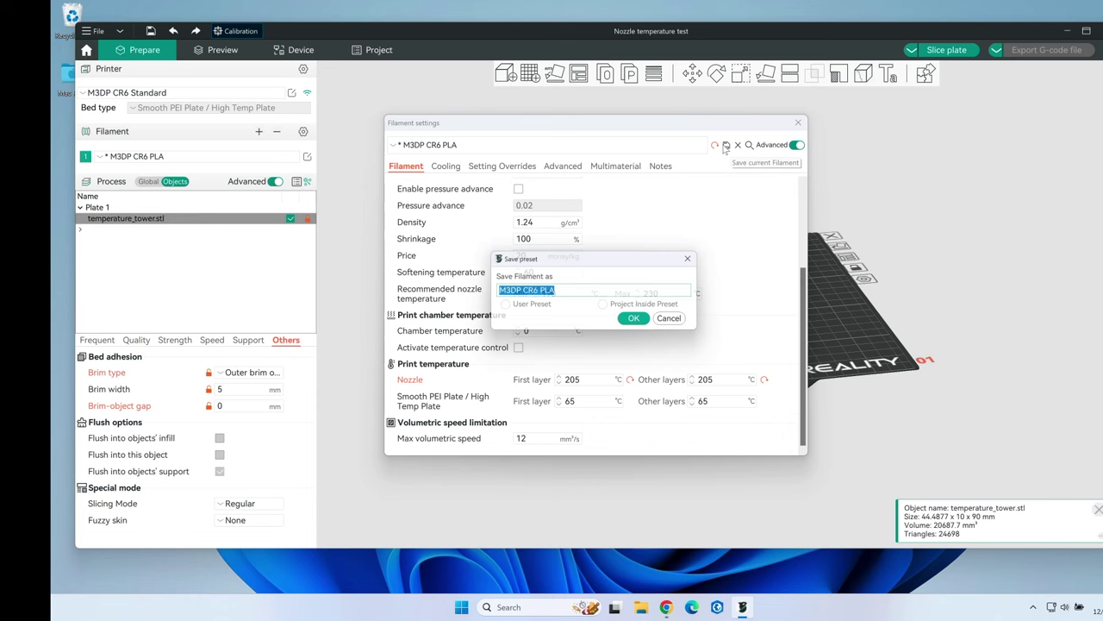
Confirm the CR6 PLA save, switch to the M3DP E3v2 Neo printer, and review its PLA temperatures.
click(636, 319)
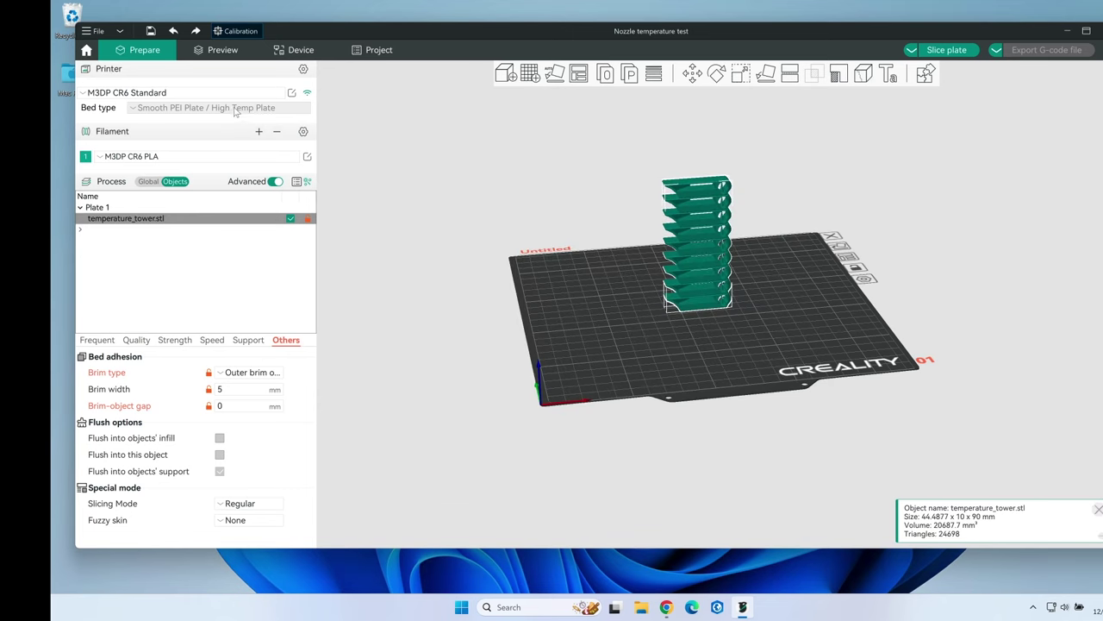
click(82, 95)
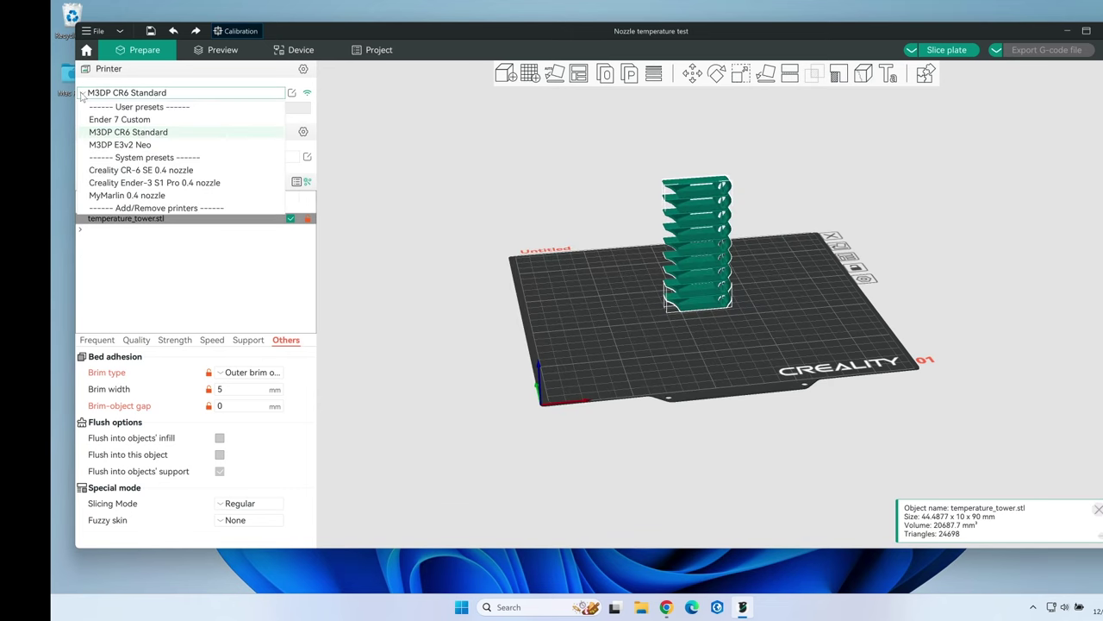
click(107, 145)
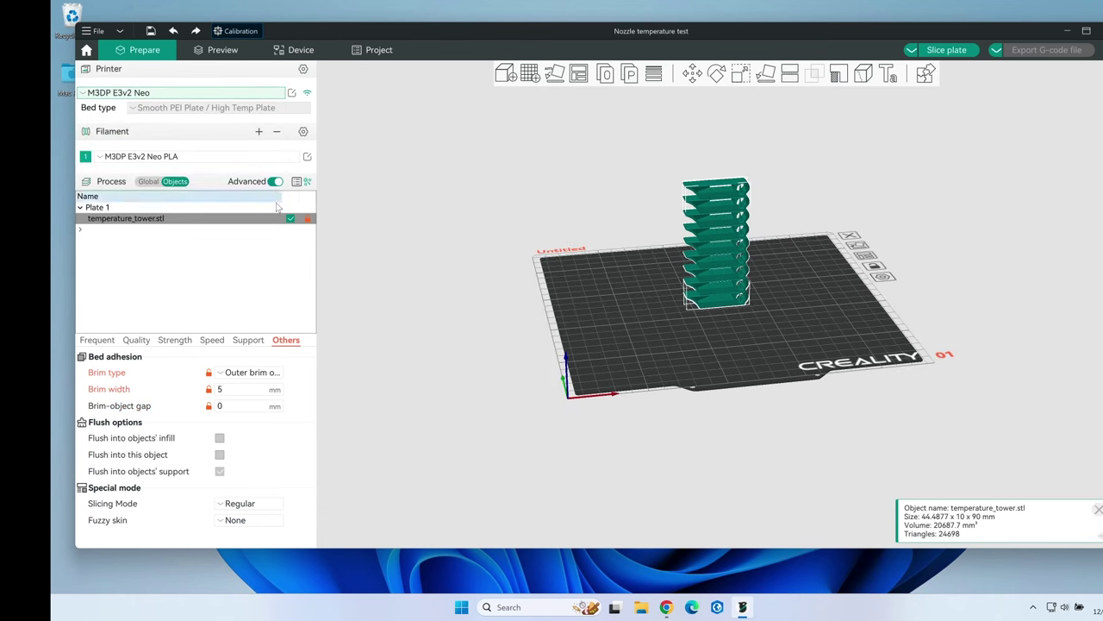
click(307, 157)
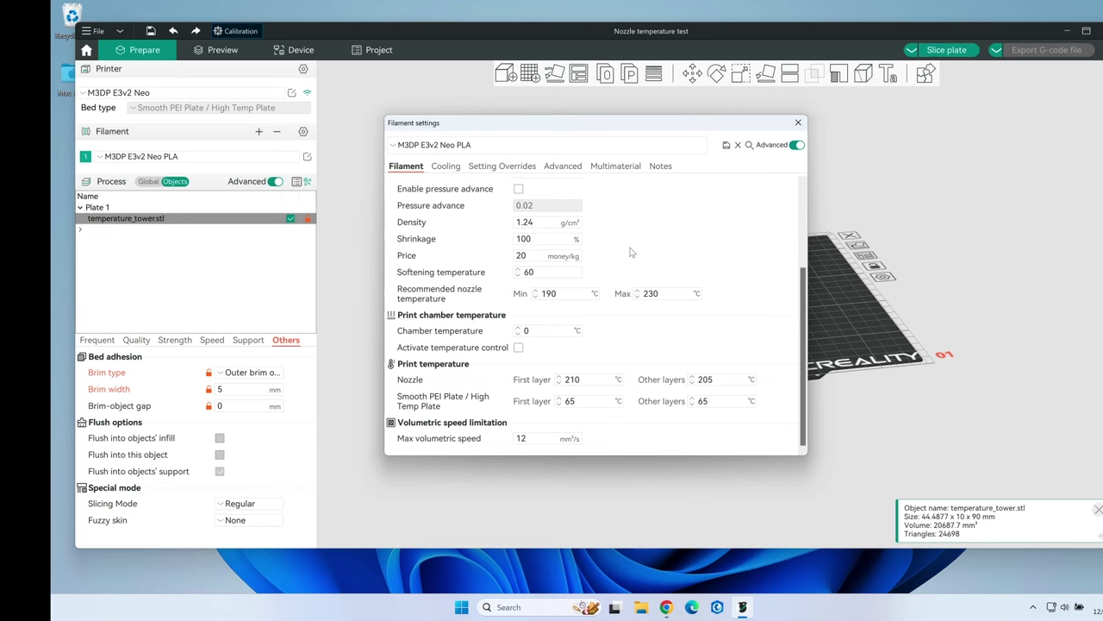
key(Escape)
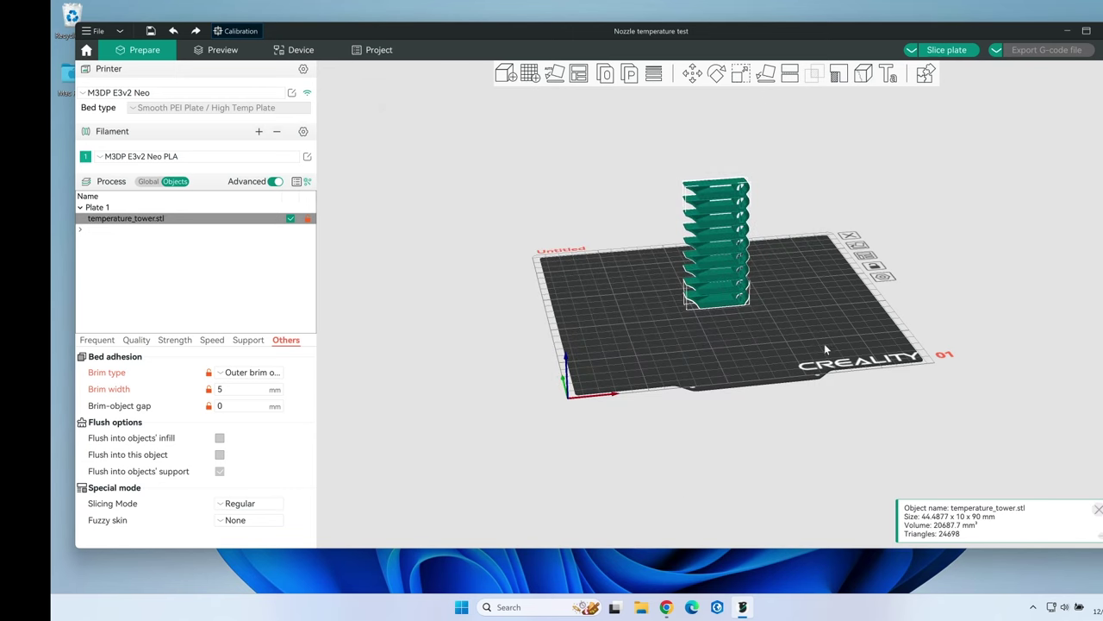
Delete temperature_tower.stl from the E3v2 Neo build plate.
right_click(728, 281)
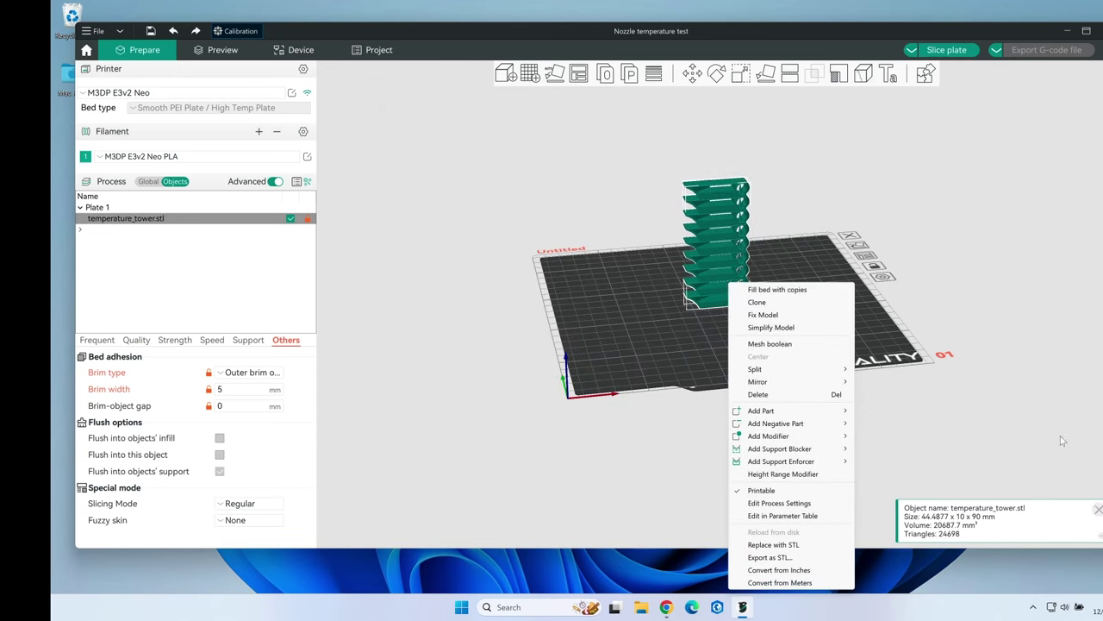
drag(888, 392, 755, 329)
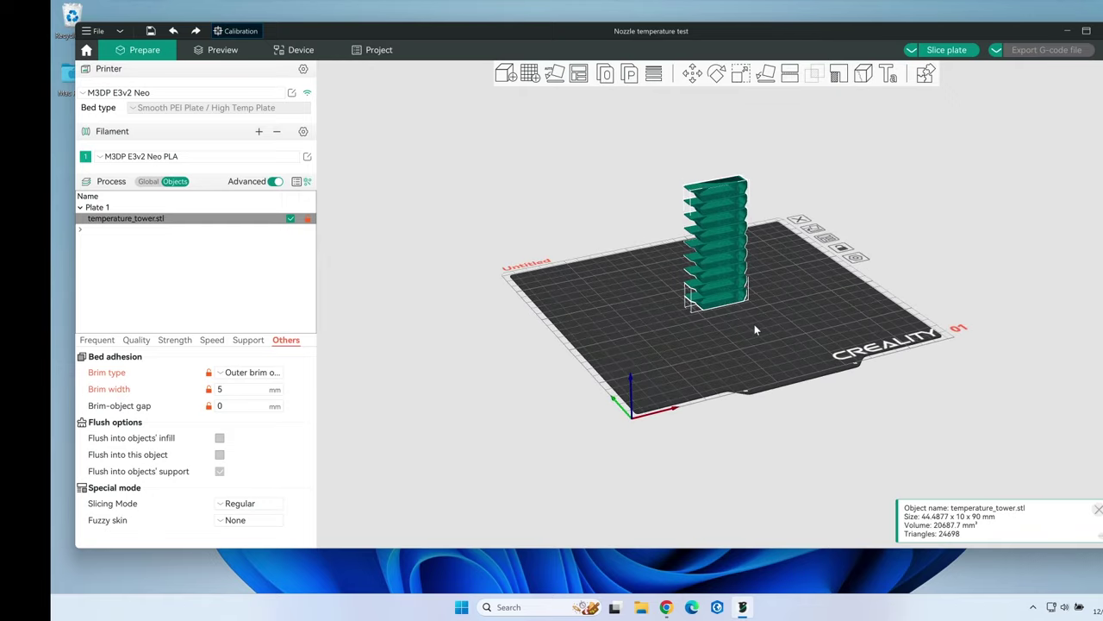
right_click(720, 282)
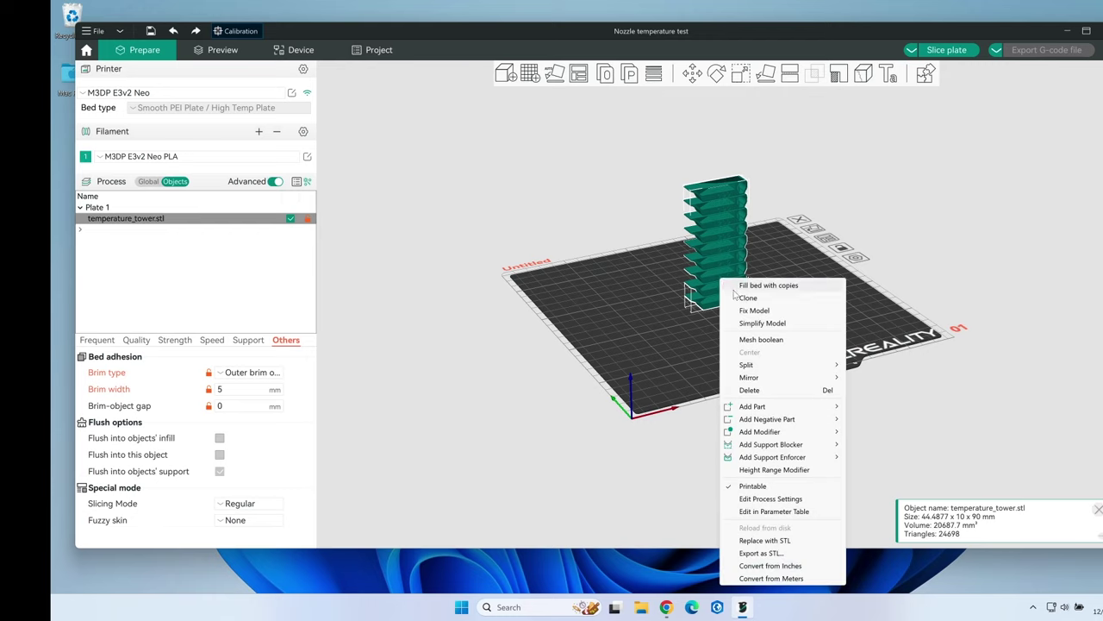
click(748, 389)
mouse_move(748, 389)
mouse_down()
mouse_move(761, 357)
mouse_move(739, 354)
mouse_move(767, 379)
mouse_up()
Load flow rate calibration Pass 1 onto the plate and frame its tiles.
key(0)
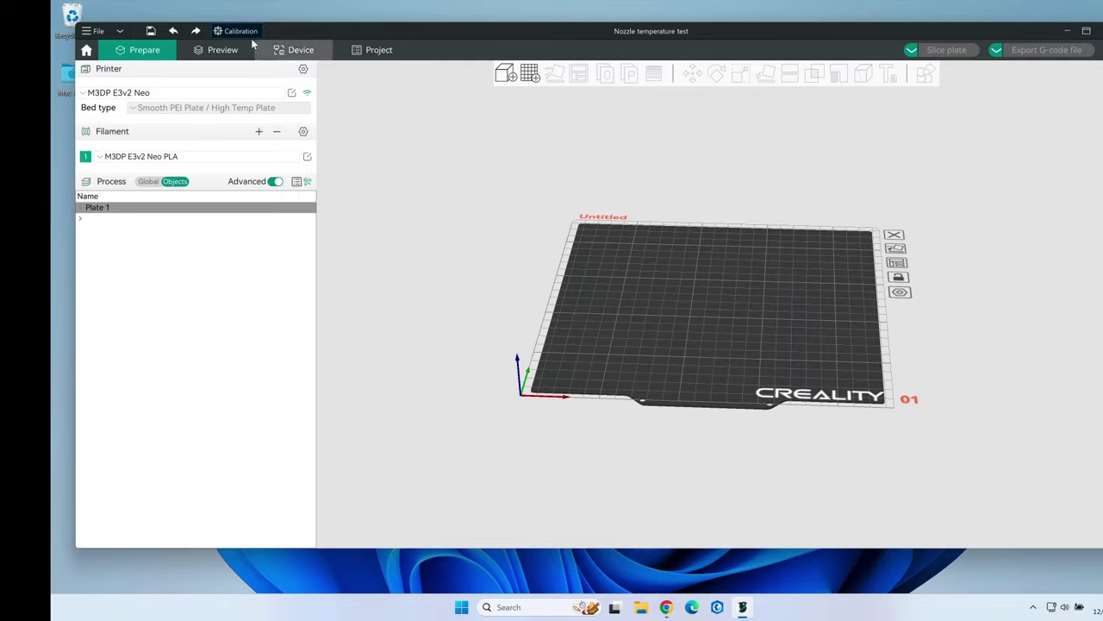
click(240, 32)
mouse_move(243, 61)
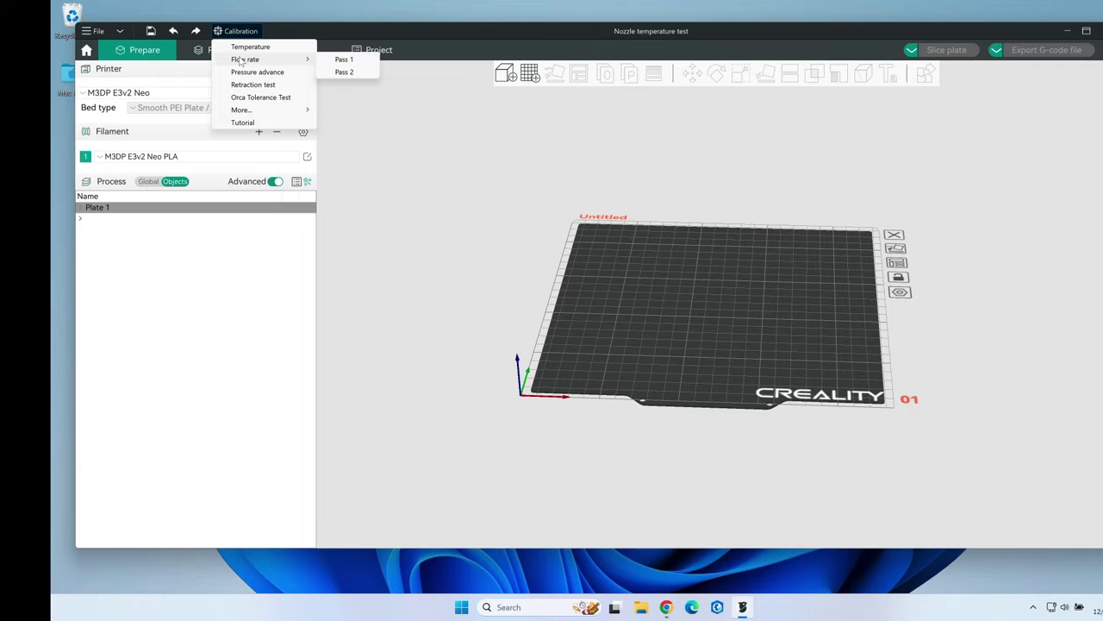
click(344, 59)
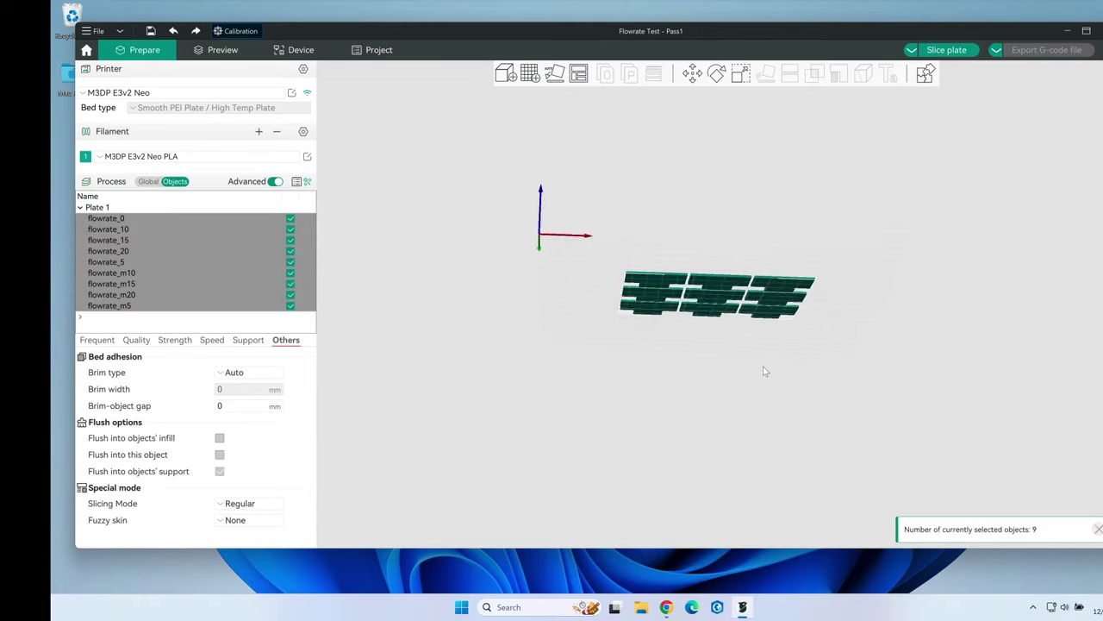
key(z)
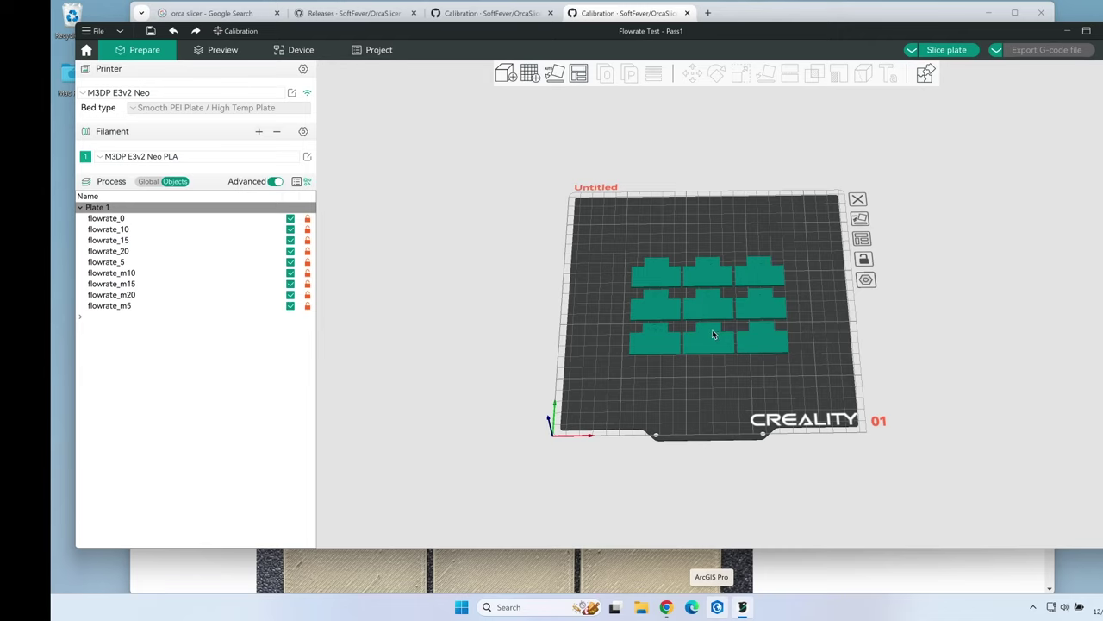
Orbit and zoom to inspect the nine tiles, flowrate_m20 through flowrate_20.
mouse_move(741, 397)
mouse_down()
mouse_move(737, 357)
mouse_move(739, 390)
mouse_up()
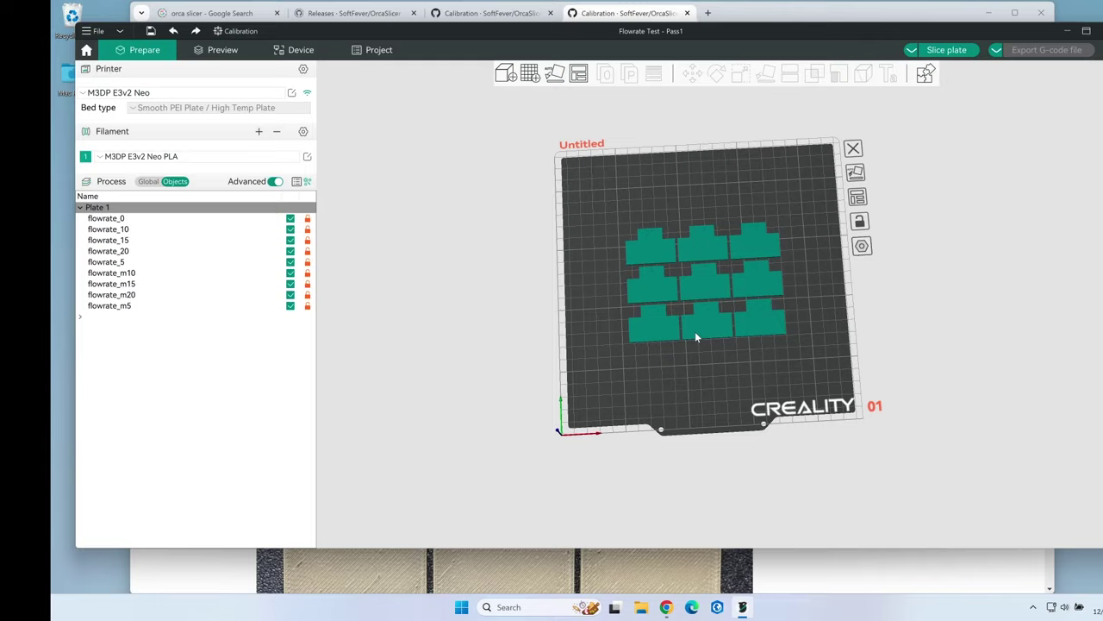
scroll(697, 337, up, 5)
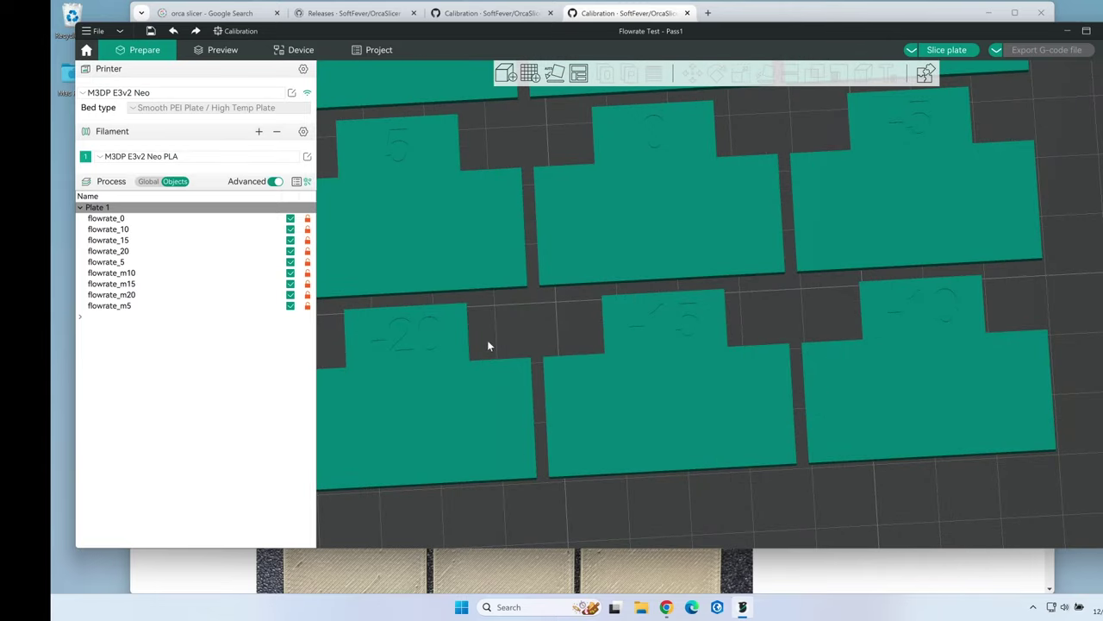
scroll(623, 260, down, 5)
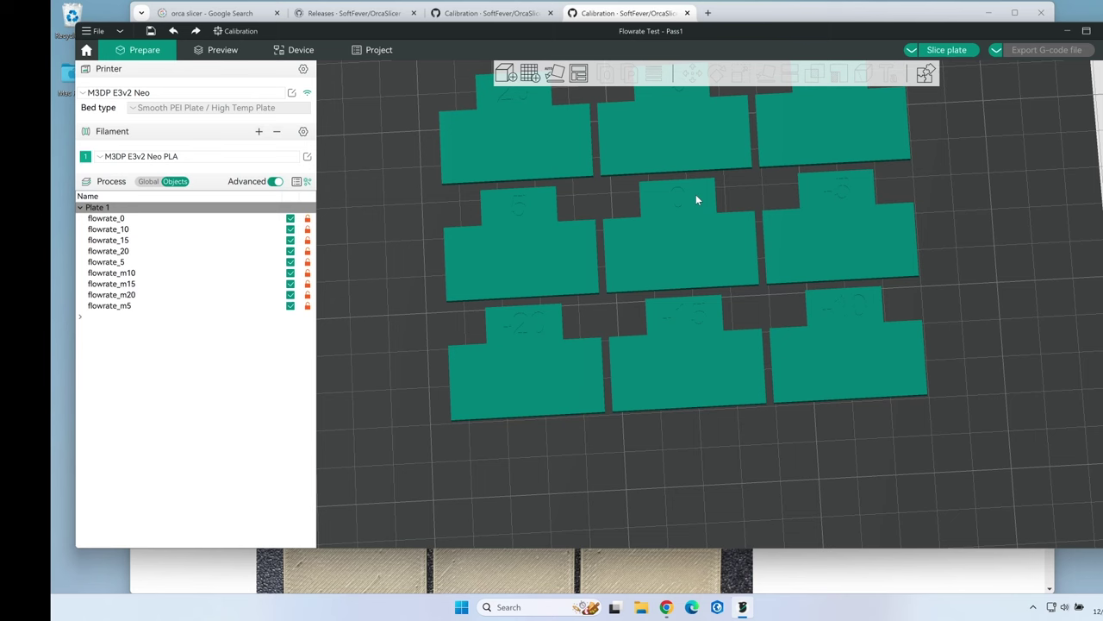
scroll(570, 241, down, 4)
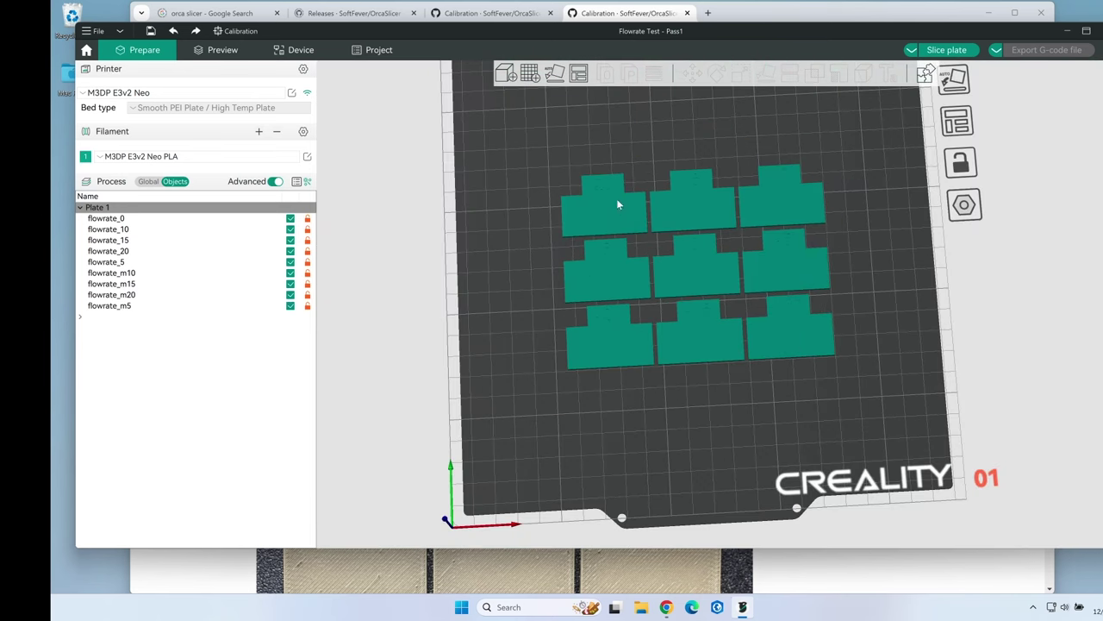
drag(694, 426, 700, 422)
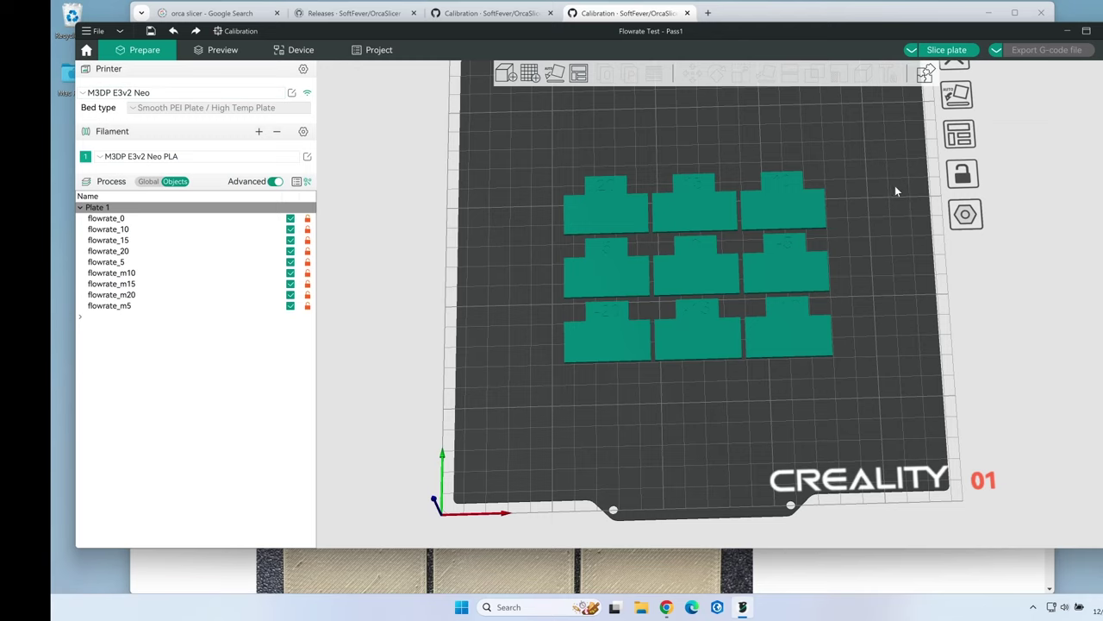
scroll(877, 203, down, 6)
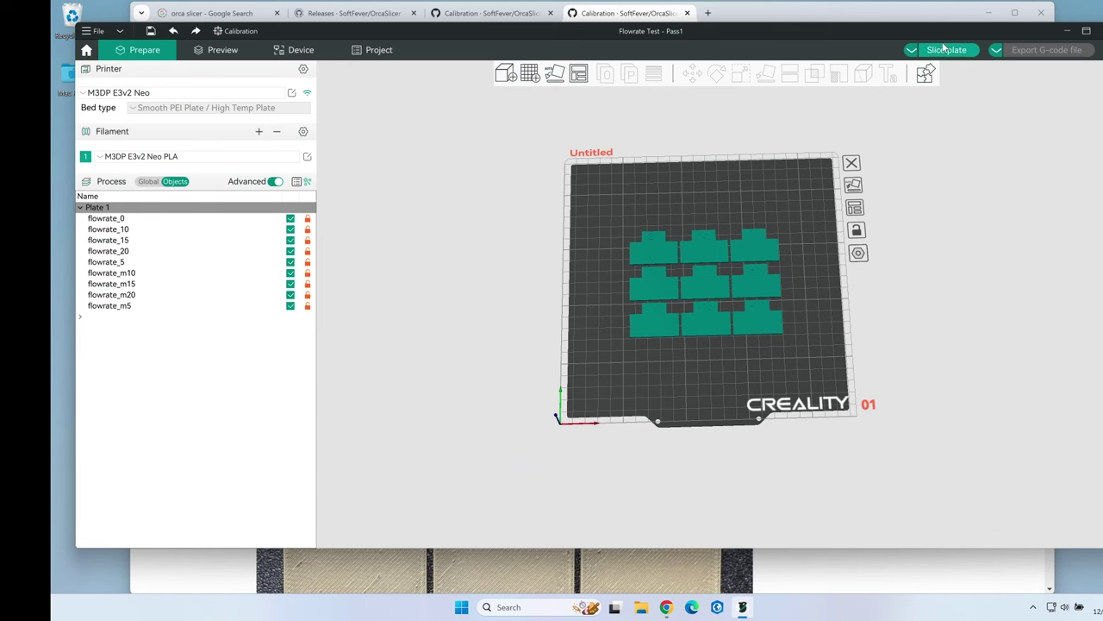
Slice the flowrate plate and save its G-code under the suggested name.
click(946, 50)
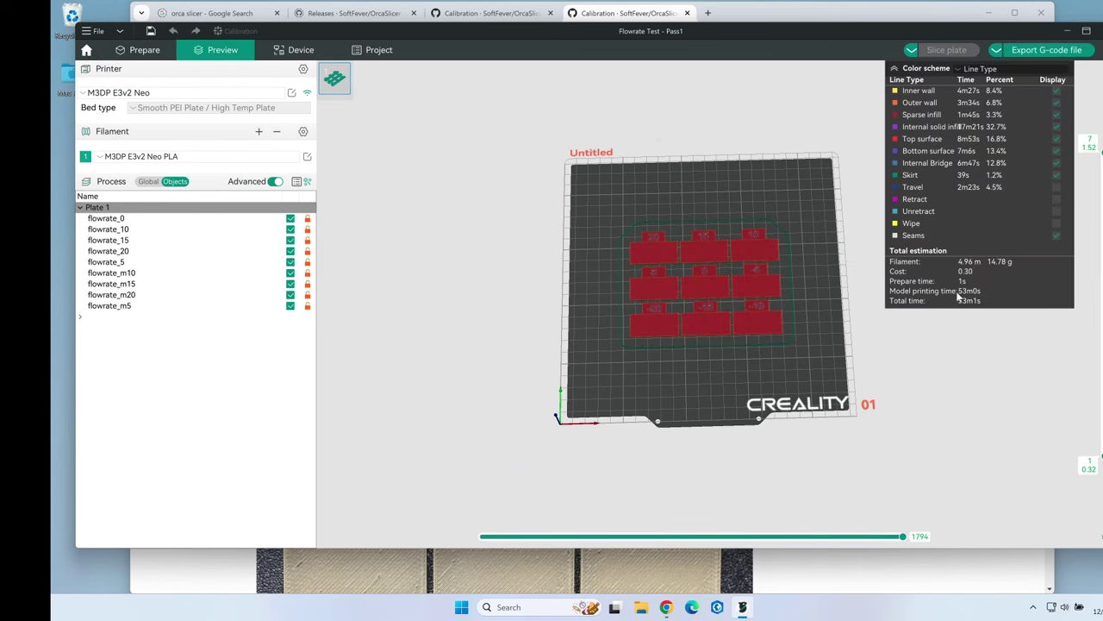
click(1040, 52)
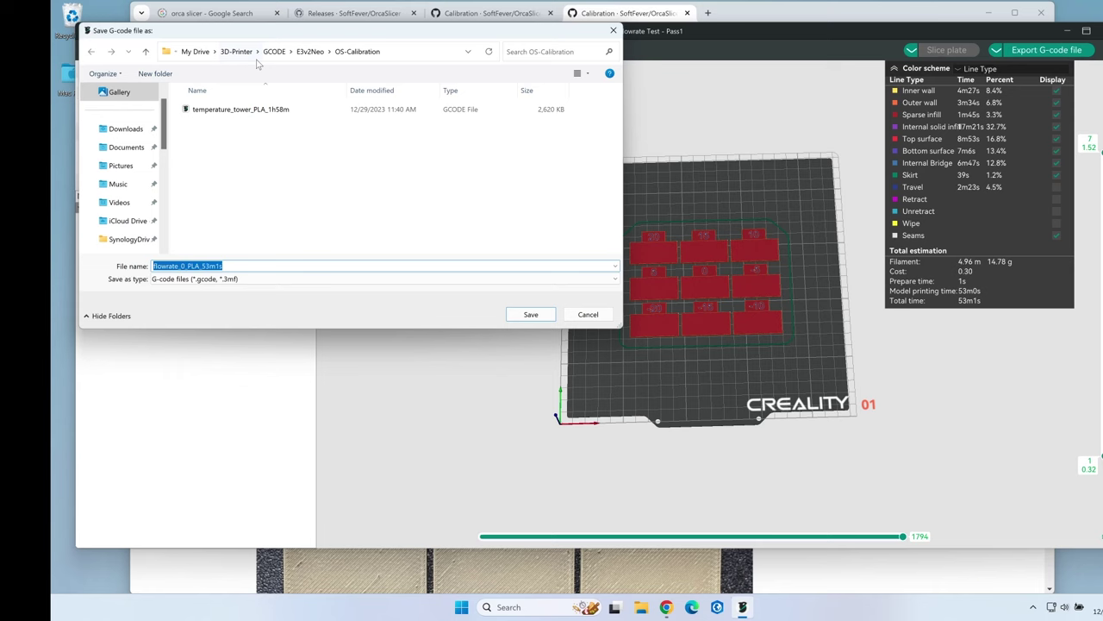
click(525, 314)
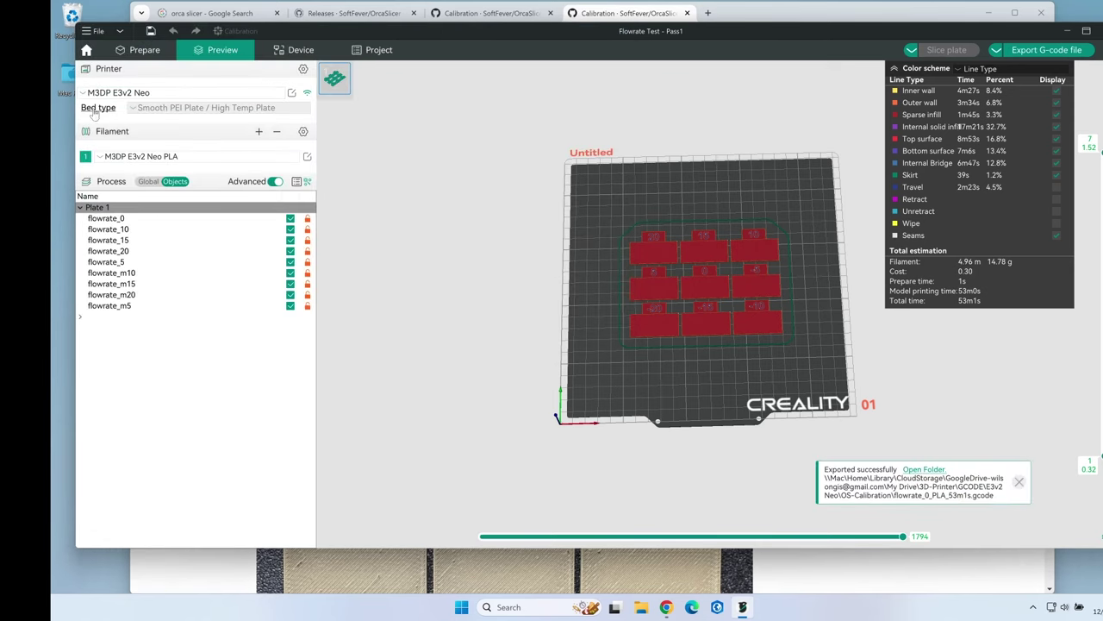
Switch to M3DP CR6 Standard, discard changes, and export its G-code into the GCODE folder.
click(84, 93)
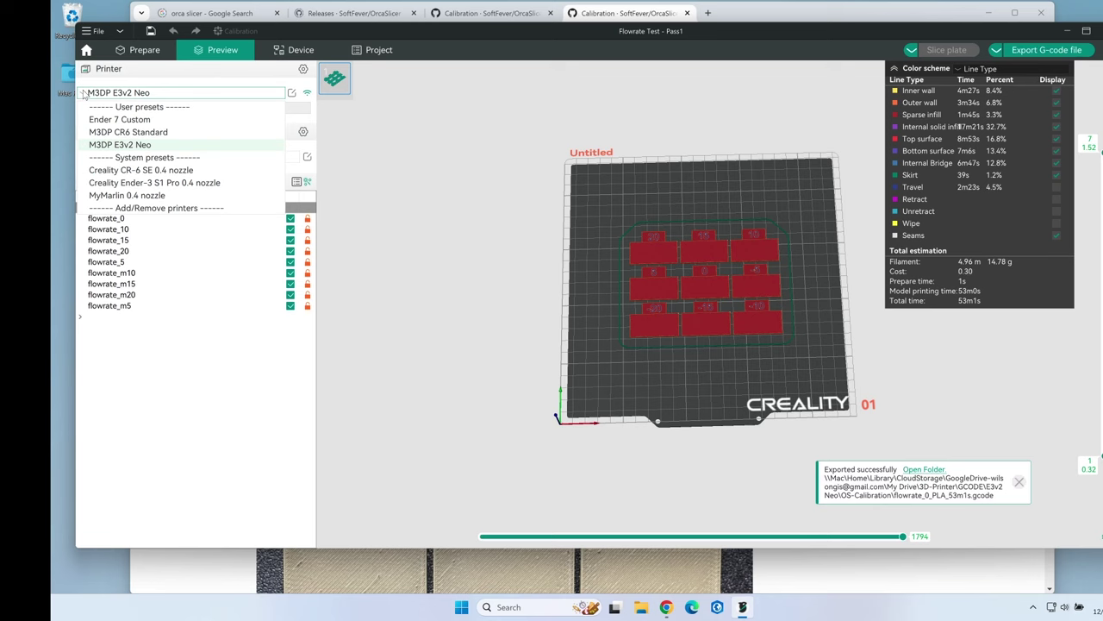
click(116, 132)
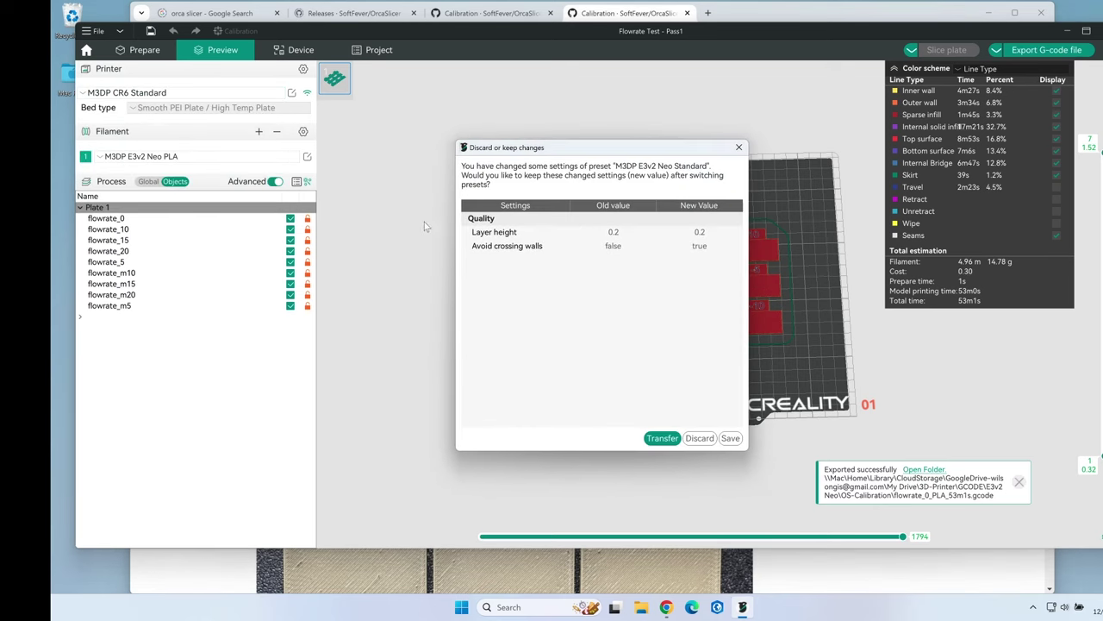
click(699, 438)
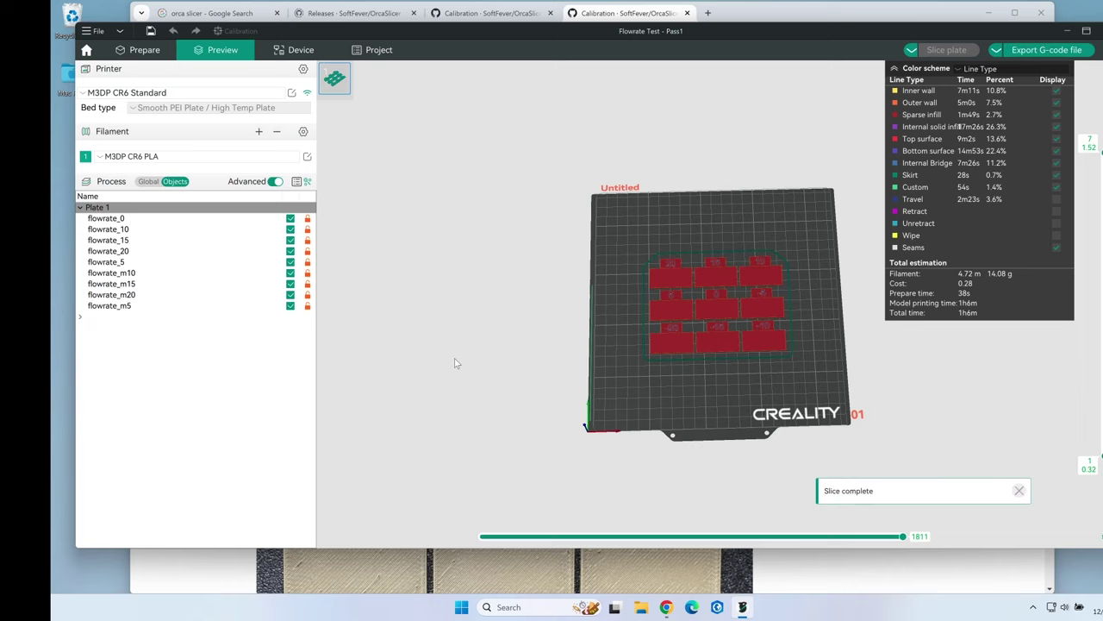
click(1048, 53)
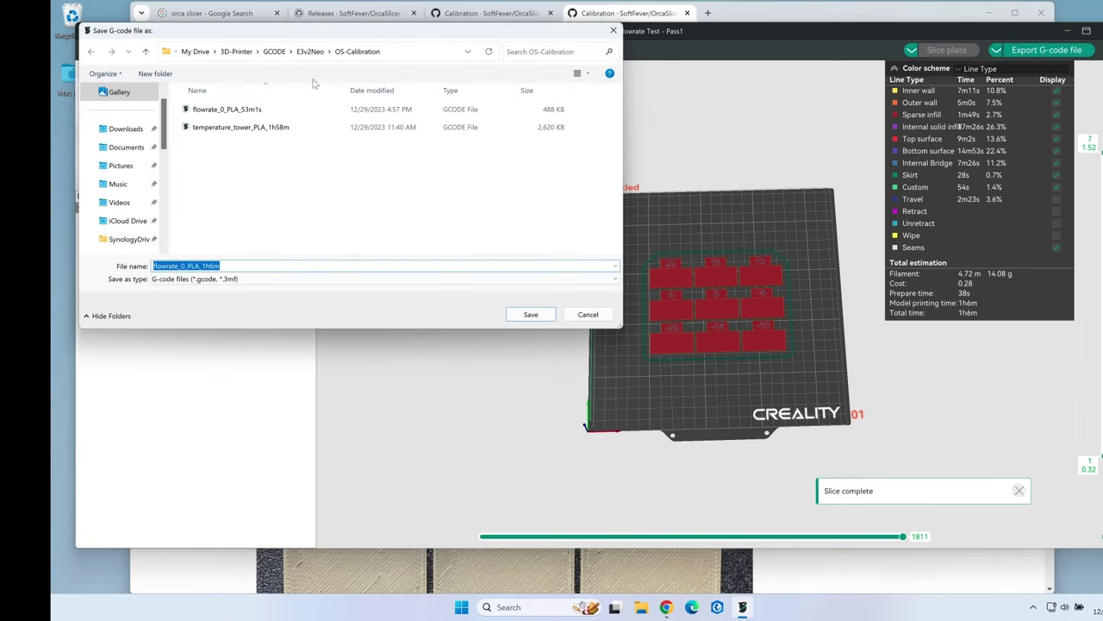
click(276, 52)
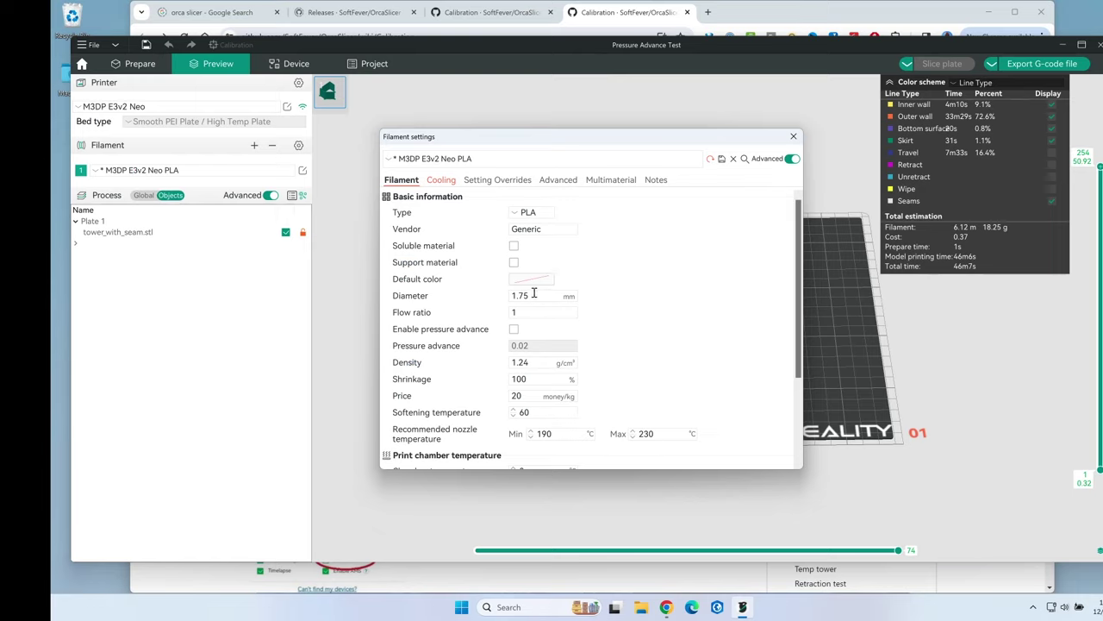
Select the current flow ratio of 1 so it can be replaced with .95.
drag(527, 311, 458, 311)
Save the E3v2 Neo PLA preset with its 0.95 flow ratio.
click(722, 159)
click(633, 333)
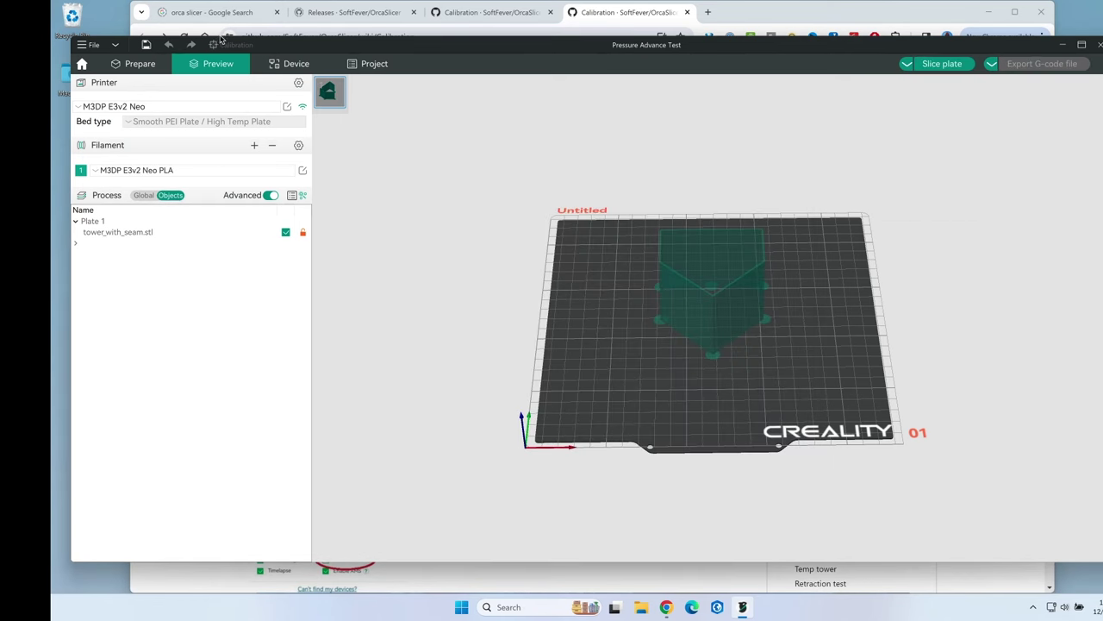
click(138, 63)
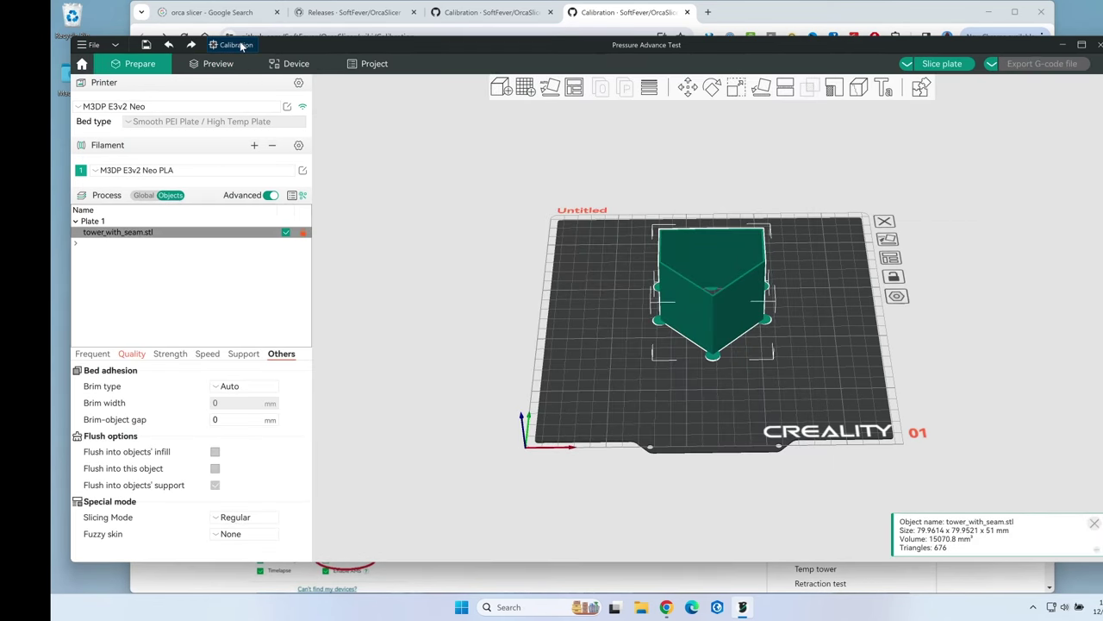
Load the flow-rate Pass 2 test without saving the current project.
click(235, 45)
mouse_move(243, 76)
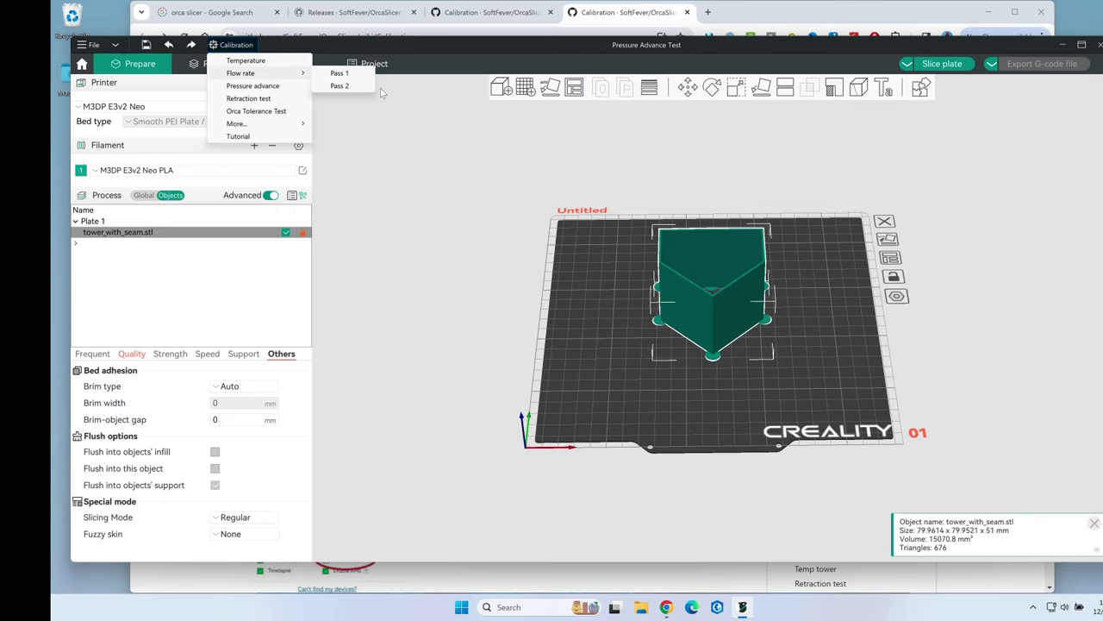
click(336, 87)
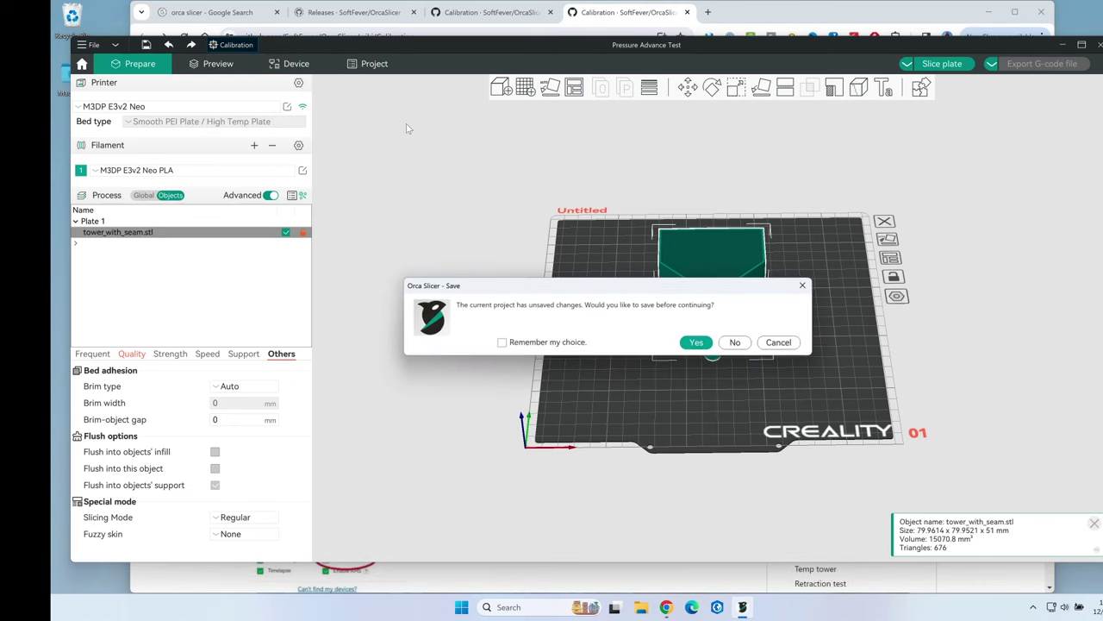
click(739, 341)
click(703, 436)
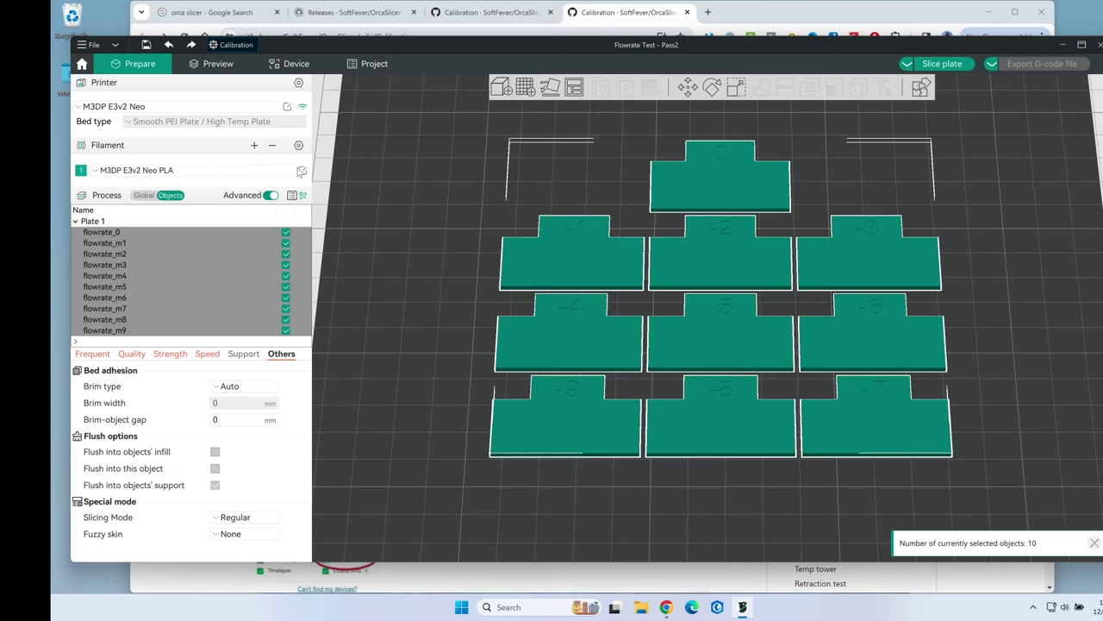
Check the filament flow ratio, then slice the Pass 2 plate.
click(301, 172)
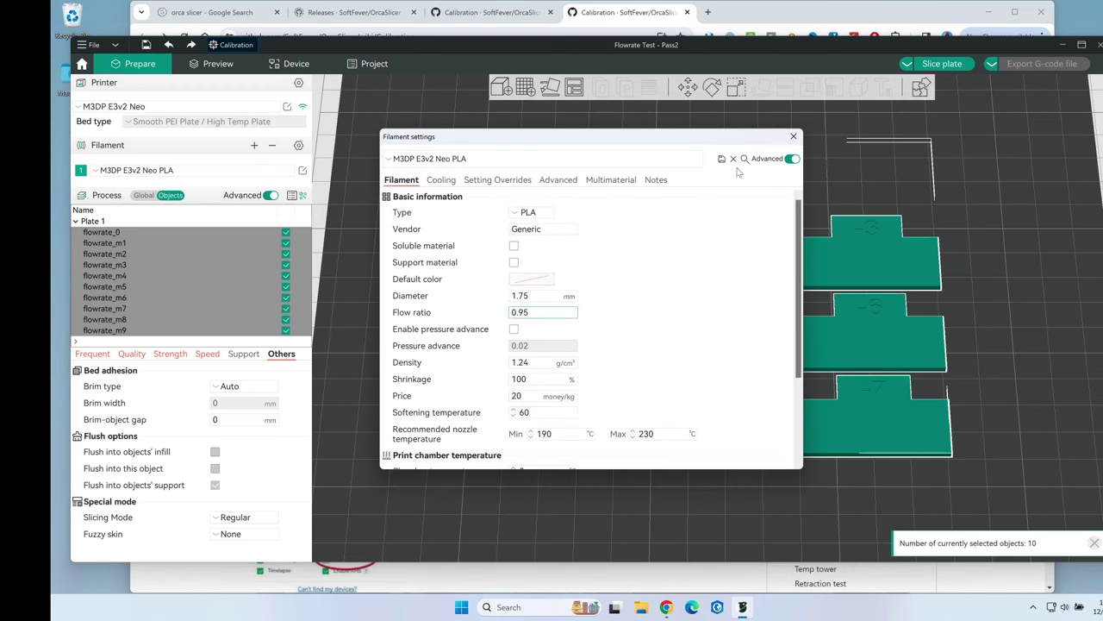
click(793, 137)
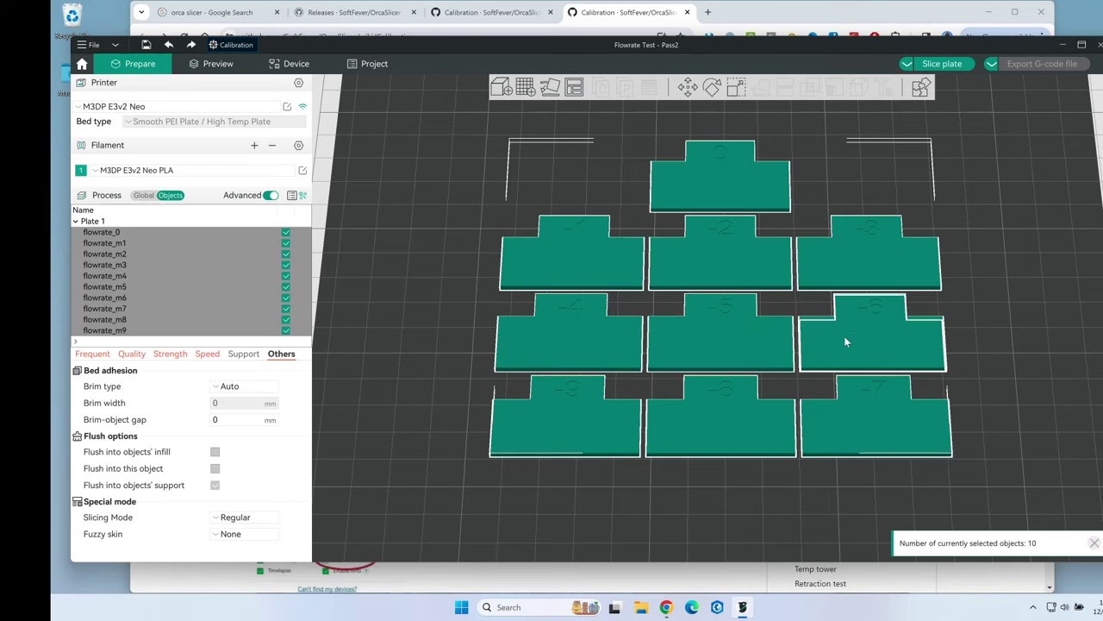
click(938, 62)
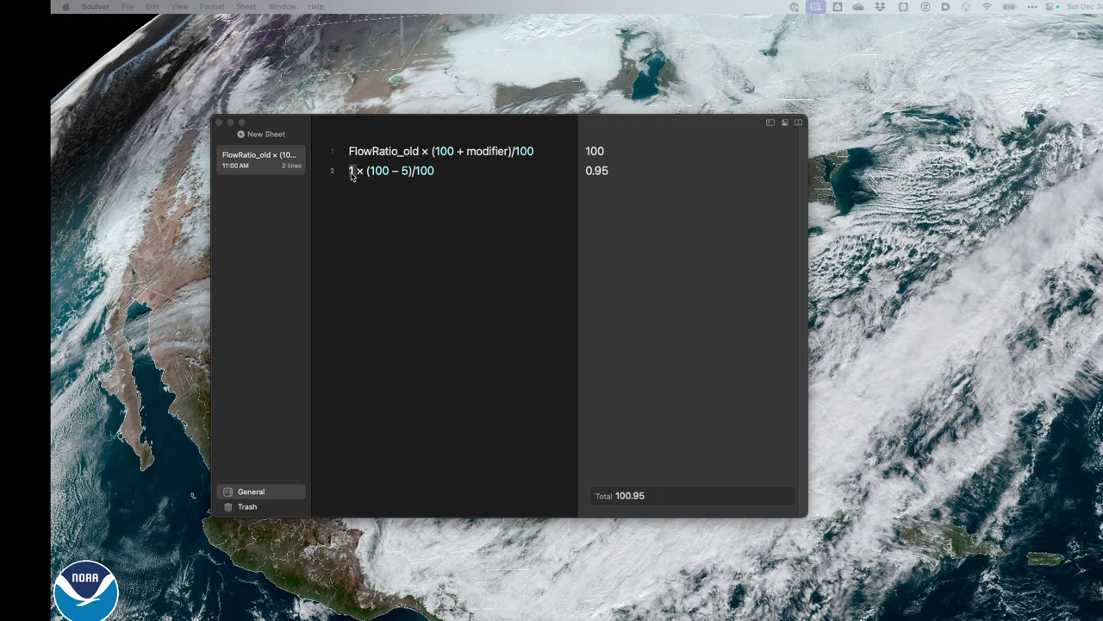
On Soulver's line 2, replace the 1 with .95 and the 5 with 0.
click(343, 174)
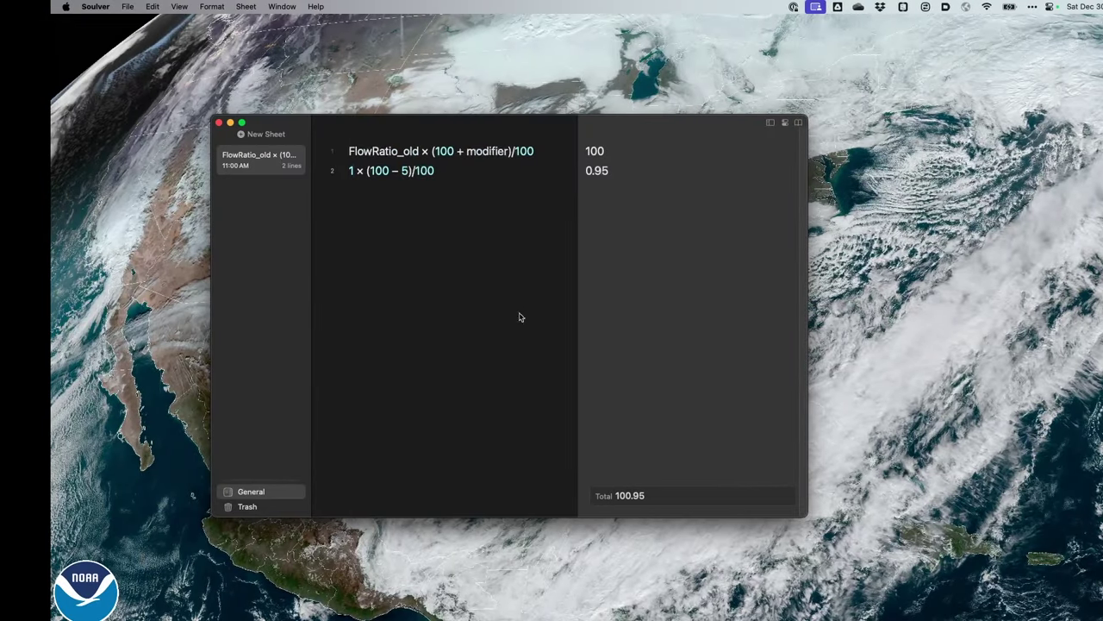
key(BackSpace)
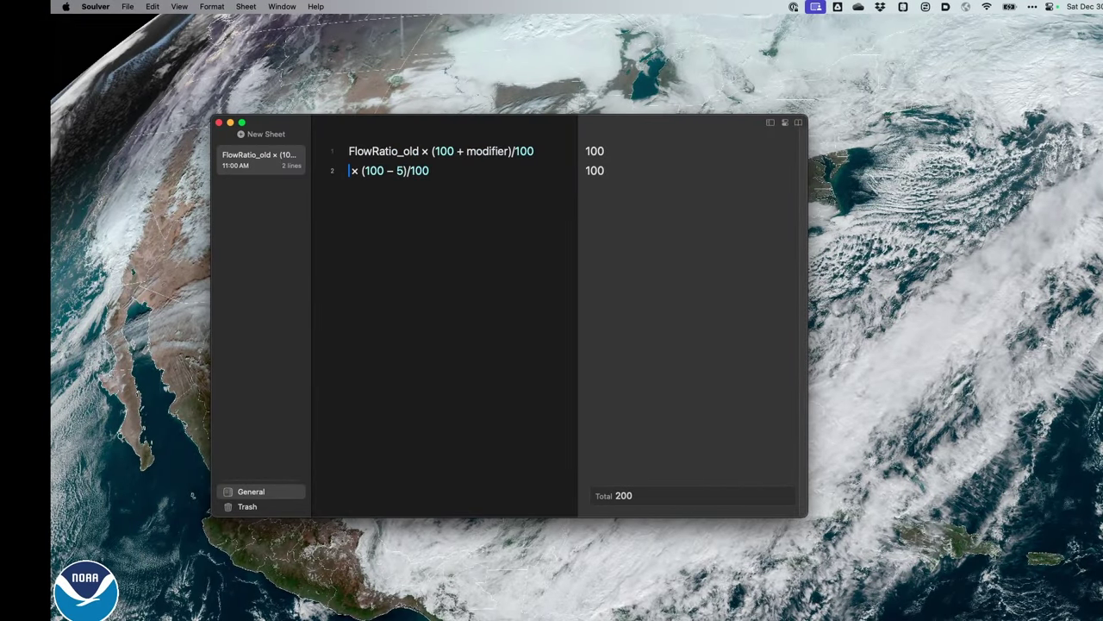
text(.95)
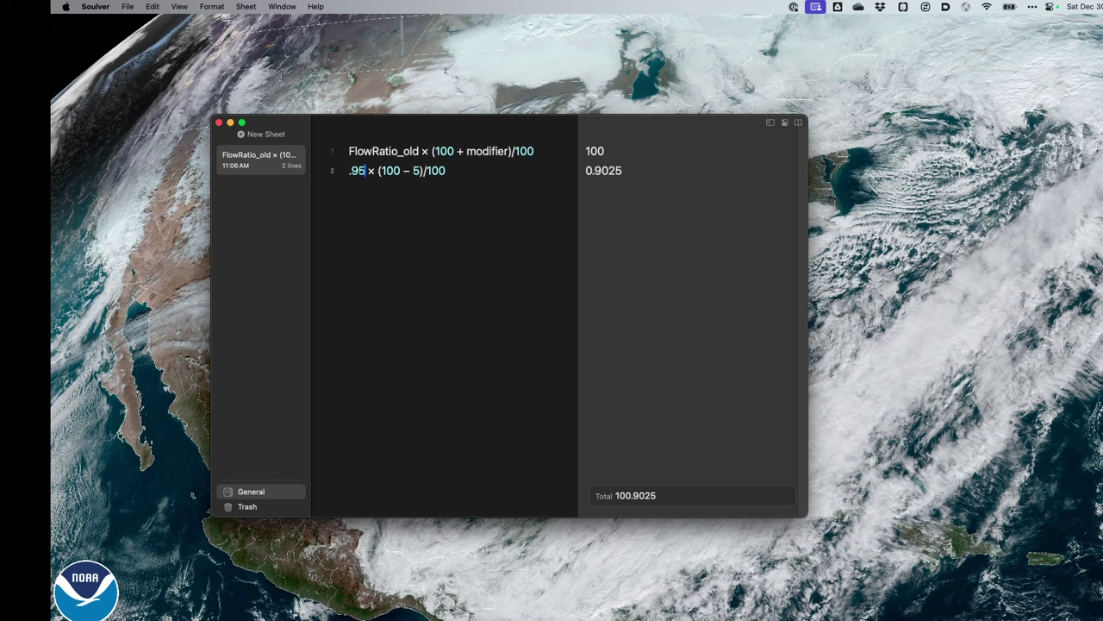
double_click(416, 170)
text(0.95)
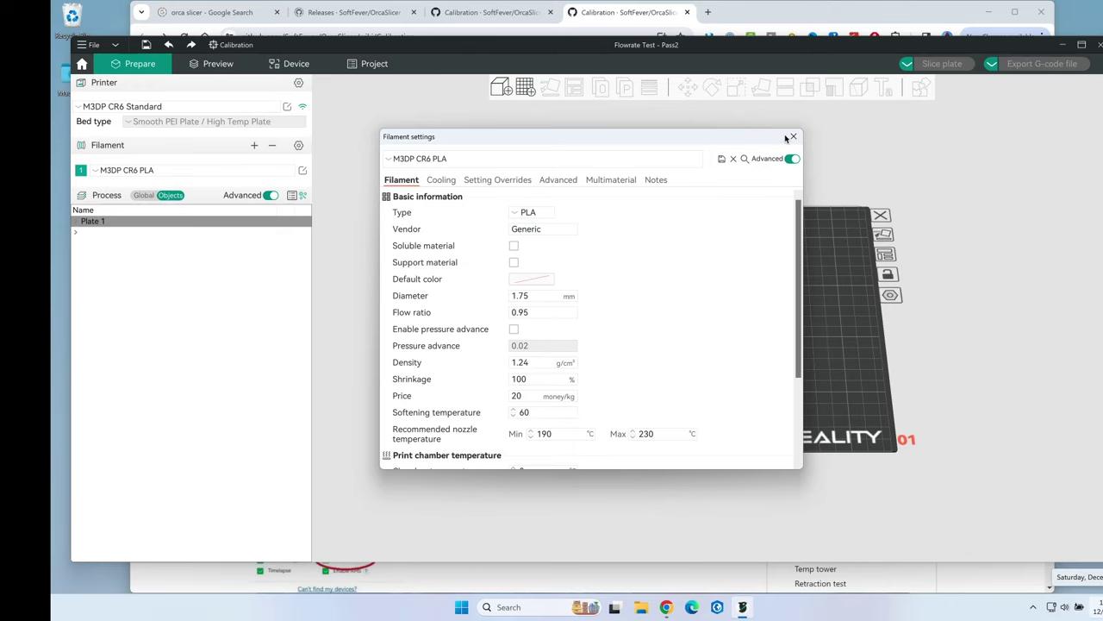
Load flow-rate Pass 2 for the CR6, slice the plate, and export the G-code.
click(795, 137)
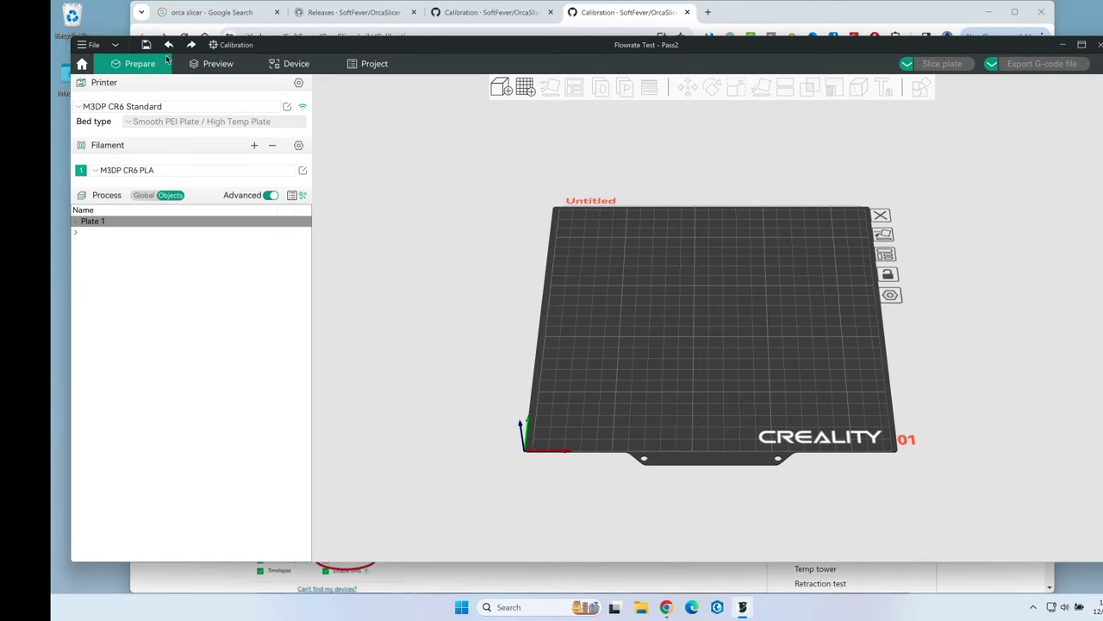
click(230, 44)
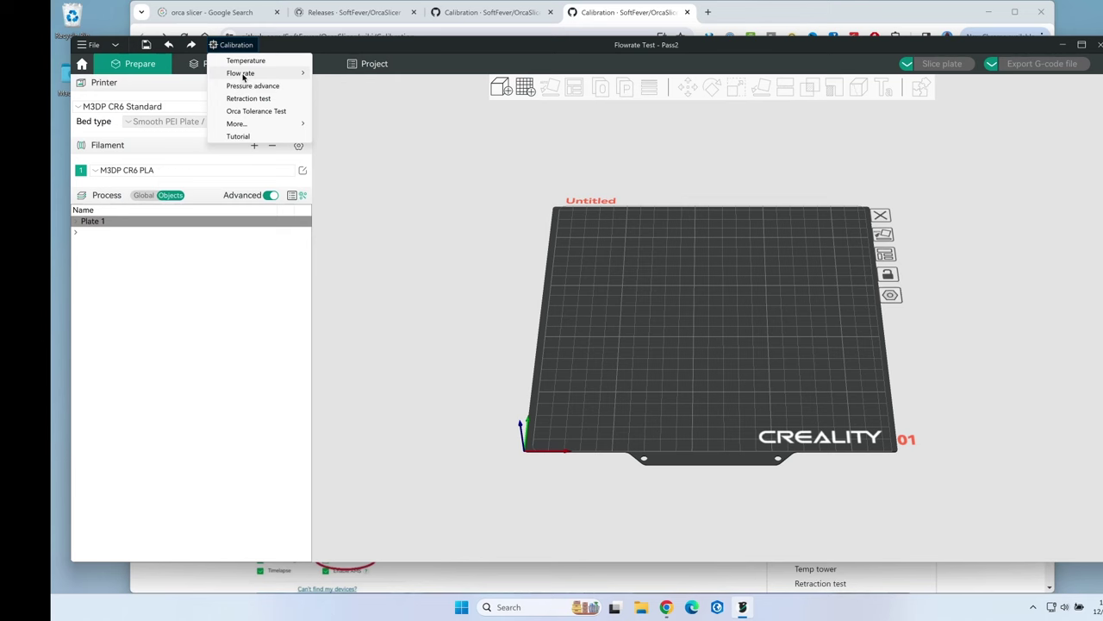
mouse_move(241, 73)
click(349, 87)
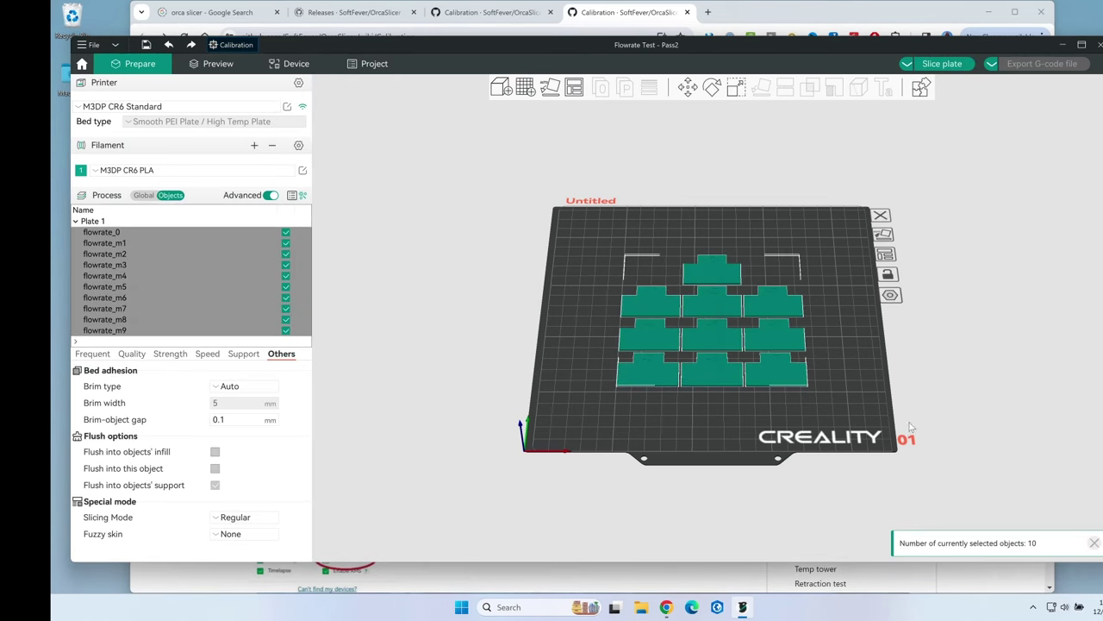
click(940, 65)
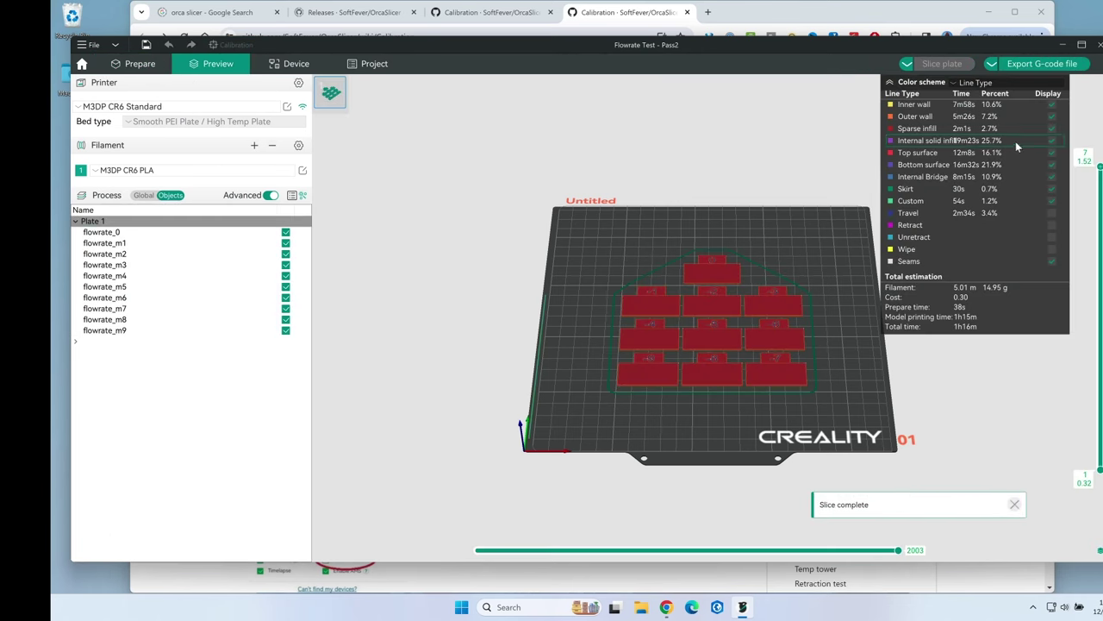
click(1042, 63)
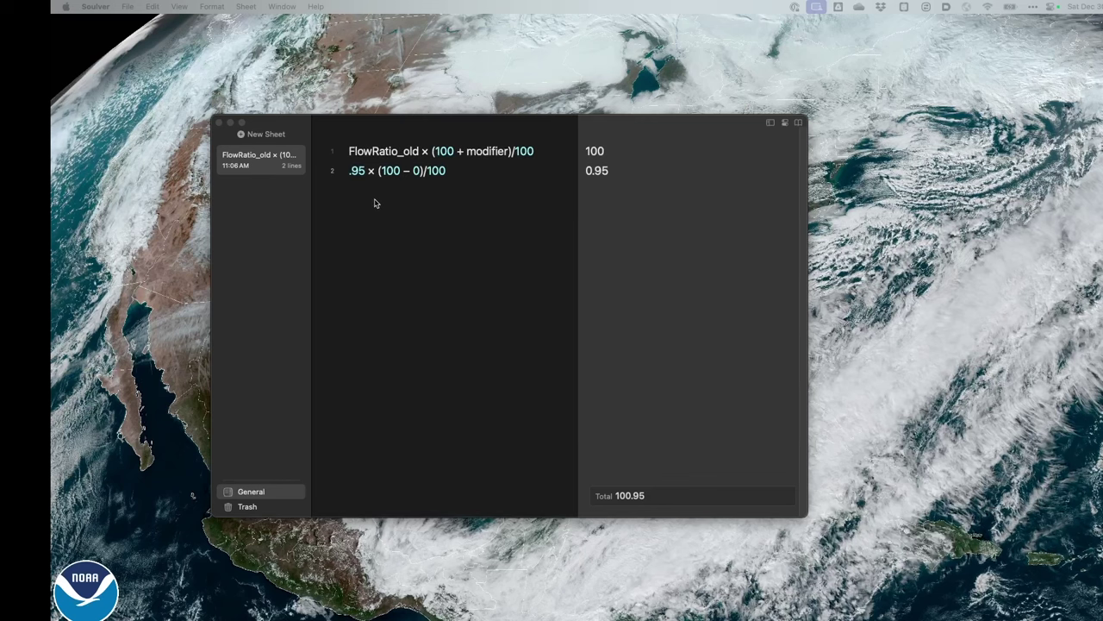
Replace the 0 modifier on line 2 of the Soulver sheet with 4, giving a 0.912 flow ratio.
click(414, 171)
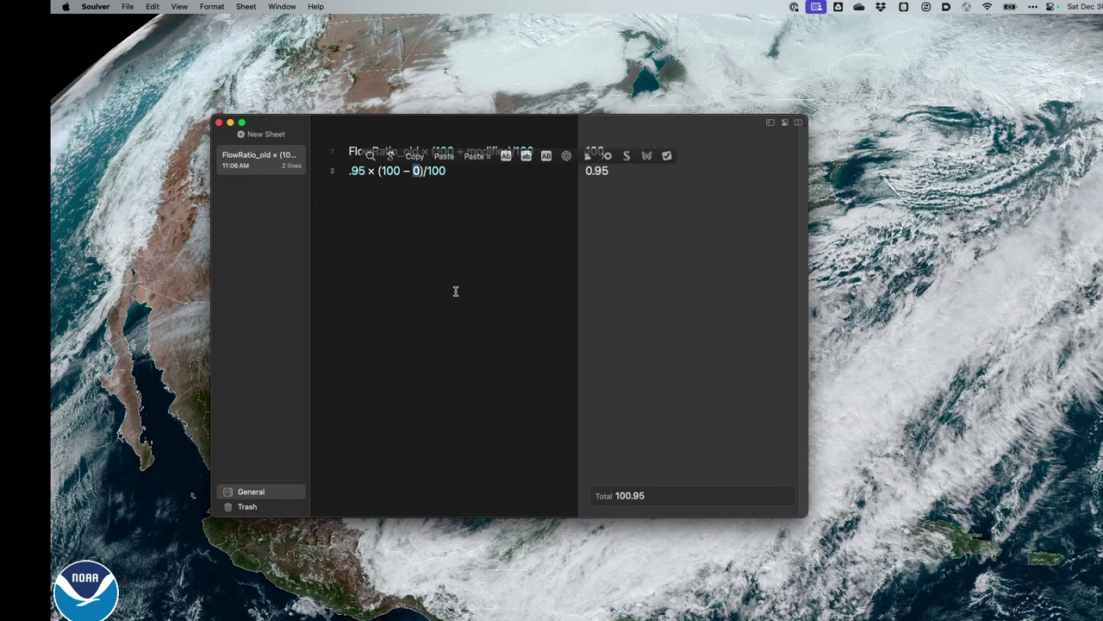
text(4)
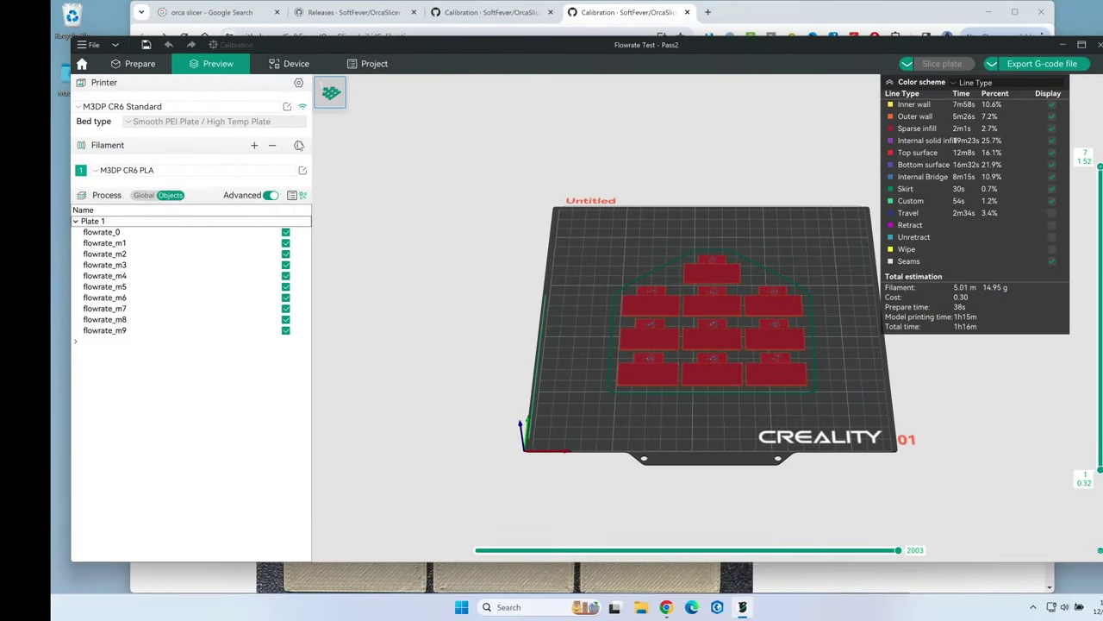
Set the M3DP CR6 PLA filament flow ratio to 0.912 and save the preset under its existing name.
click(303, 170)
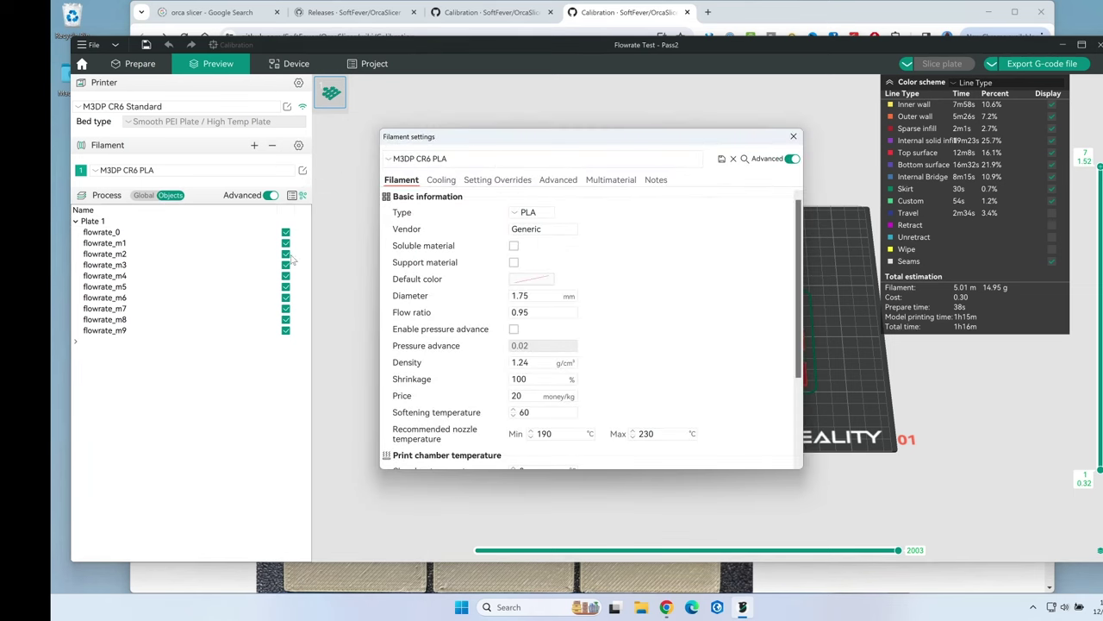
click(528, 312)
drag(524, 312, 533, 312)
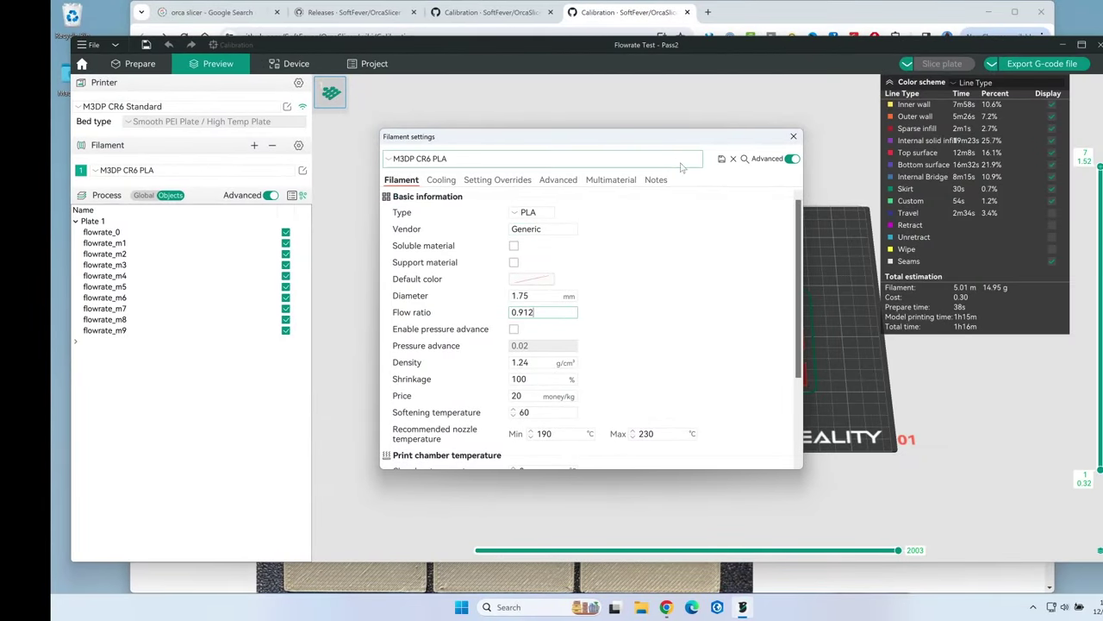
key(Return)
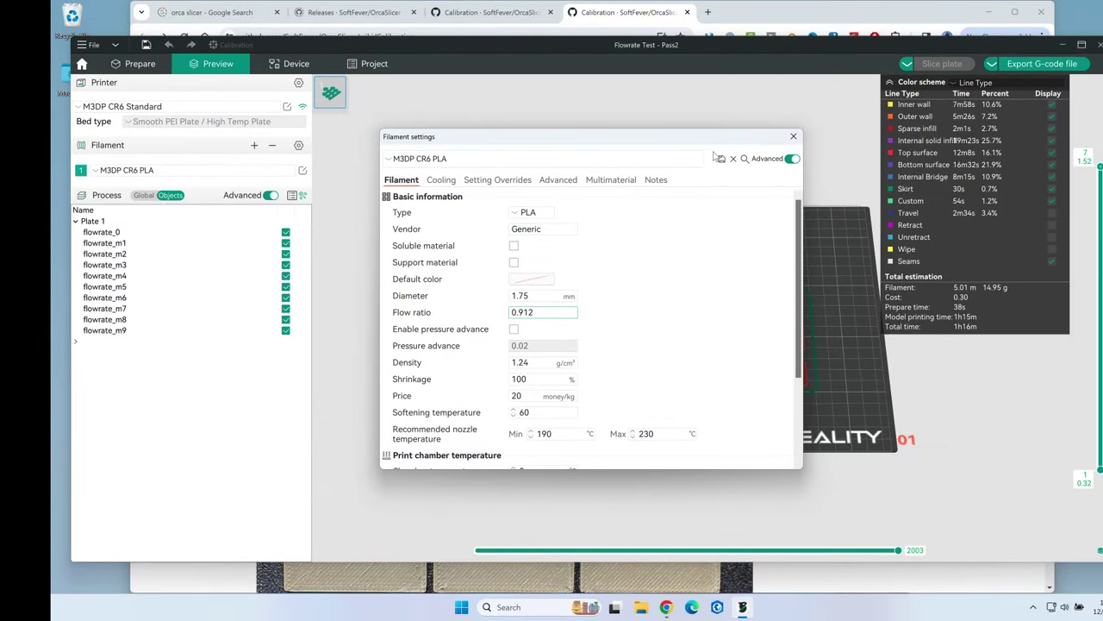
click(722, 158)
click(633, 334)
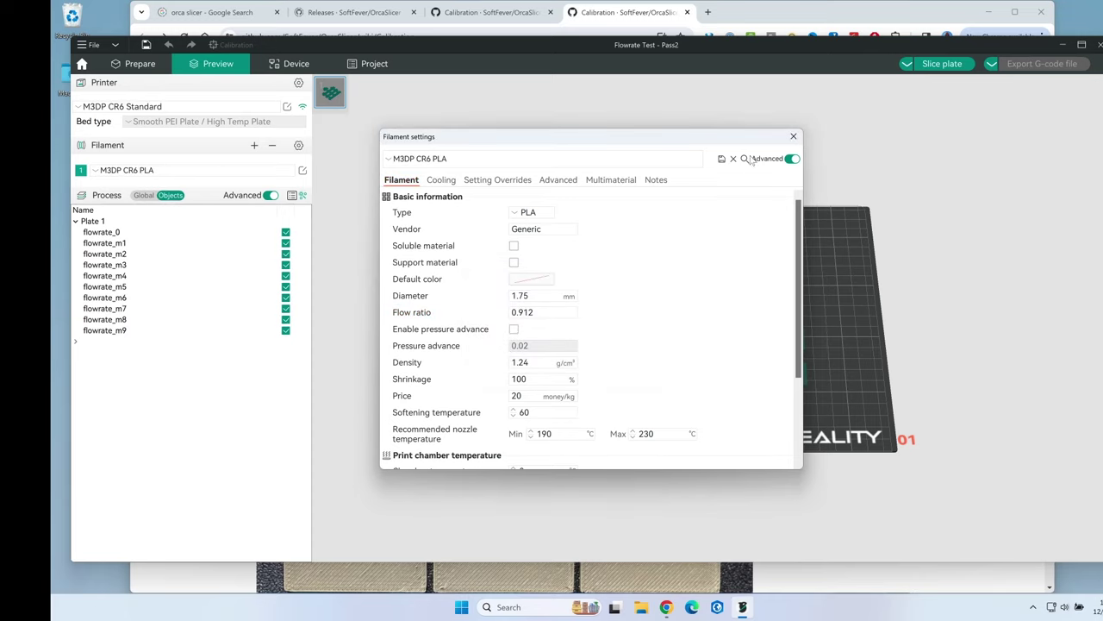
click(793, 136)
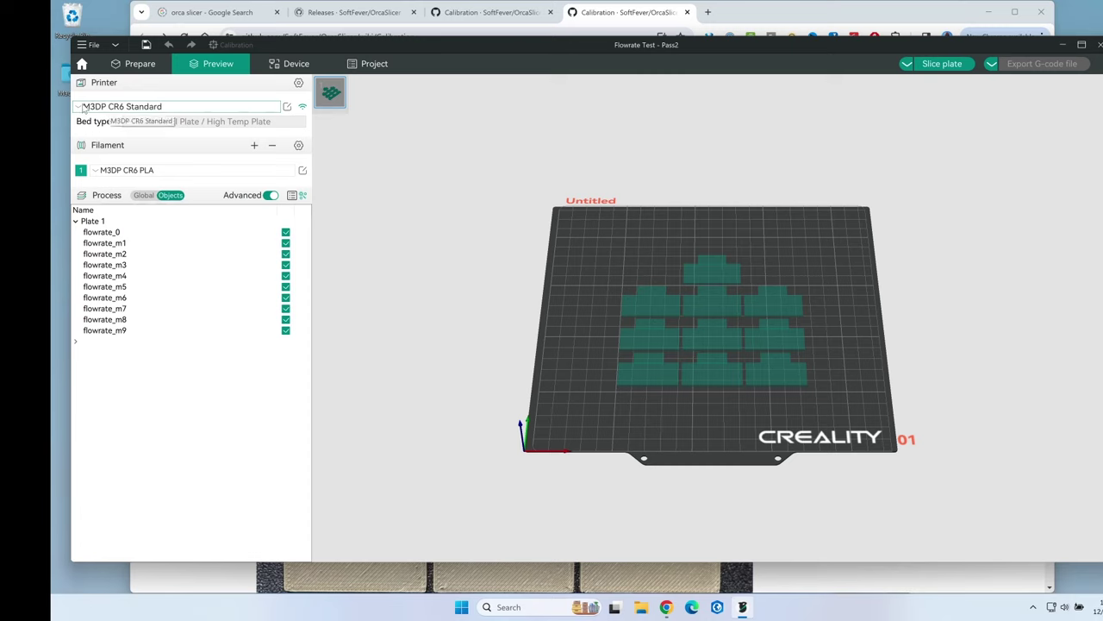
Switch the printer to M3DP E3v2 Neo, discarding unsaved changes.
click(78, 107)
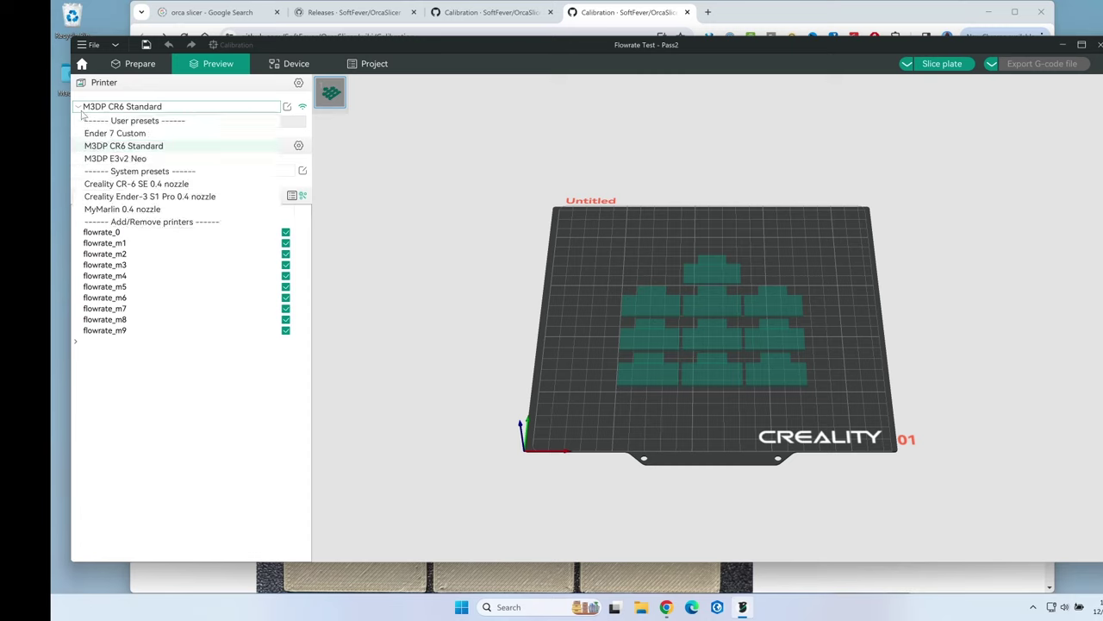
click(110, 160)
click(692, 441)
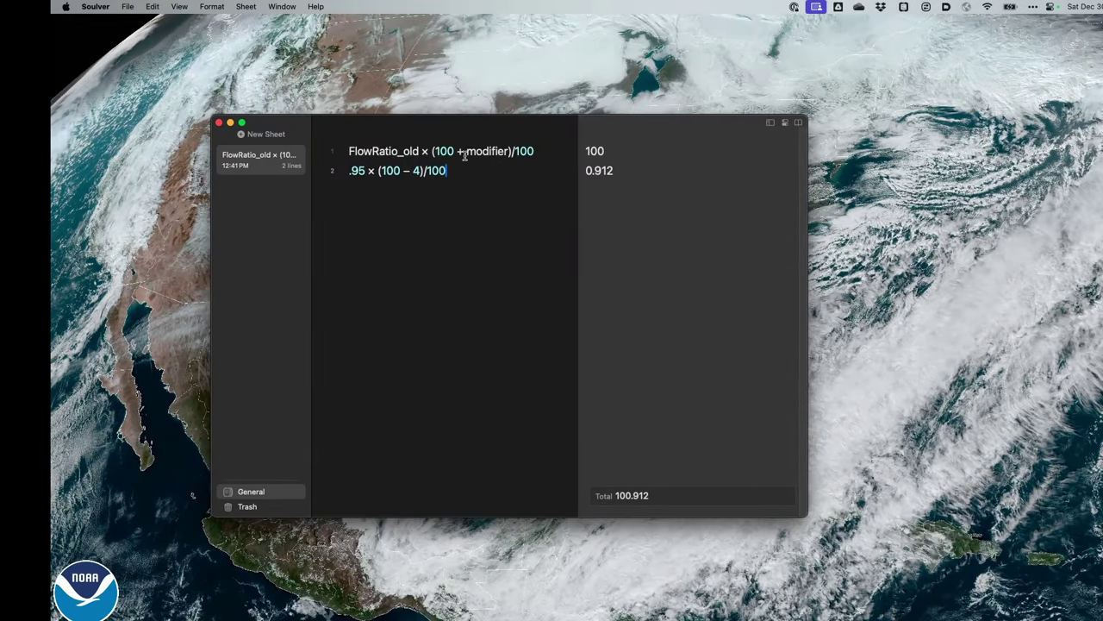
Change the line-2 modifier from 4 to 2 so the flow ratio becomes 0.931.
double_click(416, 171)
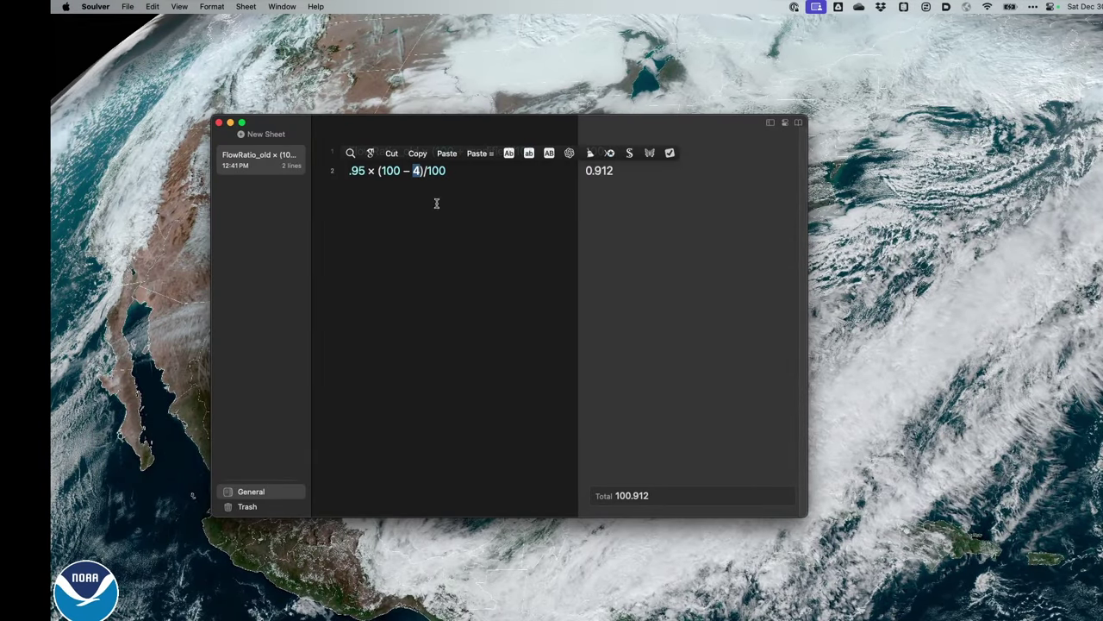
text(2)
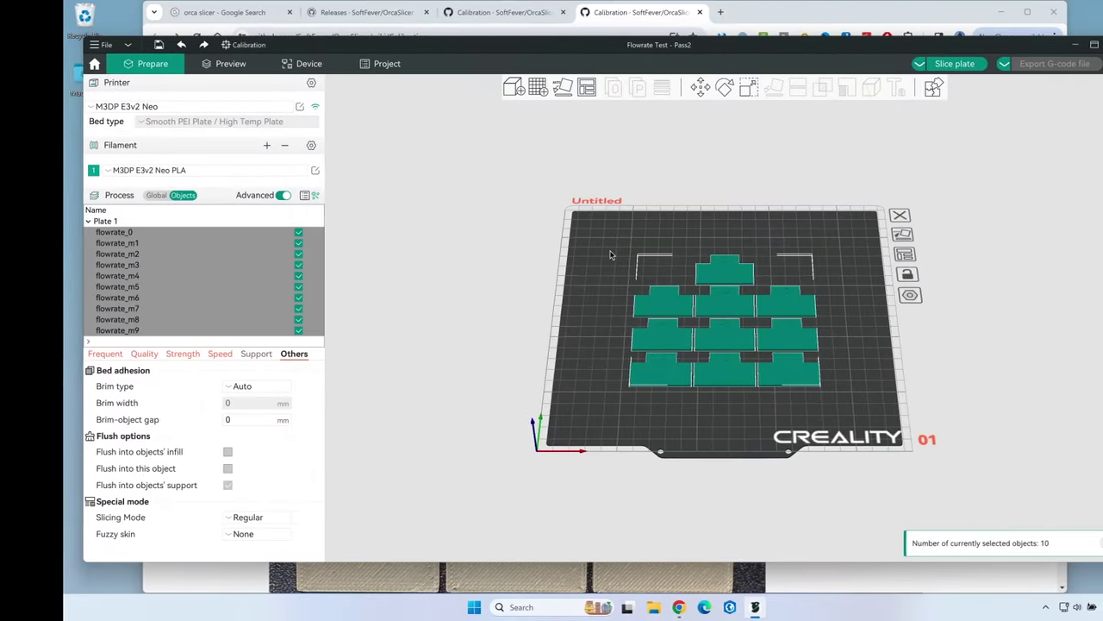
Change the M3DP E3v2 Neo PLA flow ratio from 0.95 to 0.931 and save the preset.
click(303, 170)
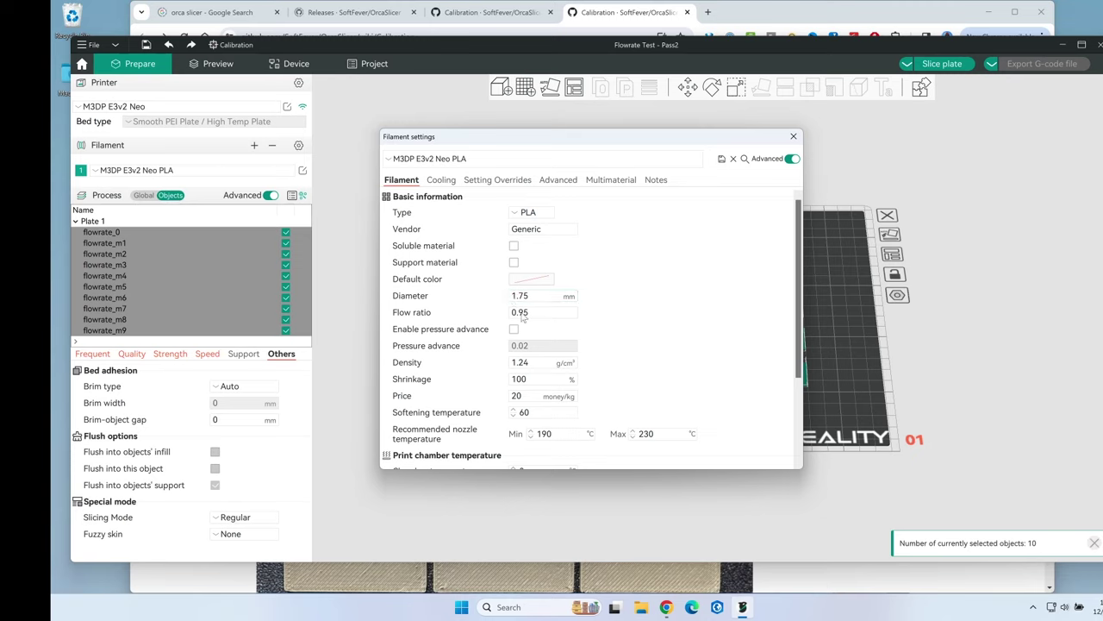
drag(520, 312, 544, 312)
text(9)
click(721, 159)
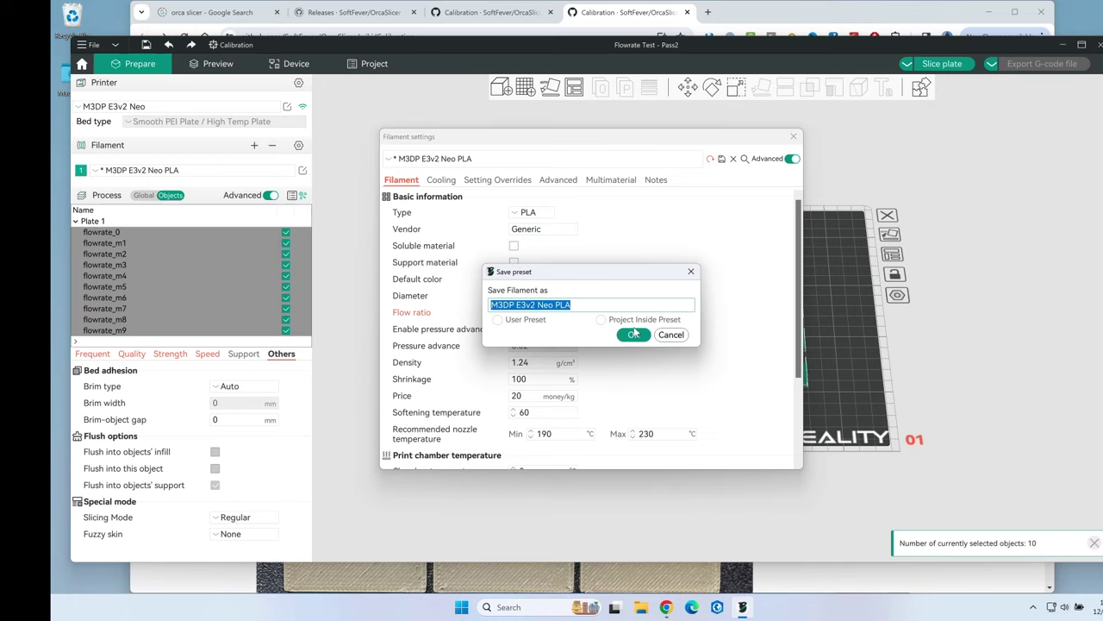
click(634, 333)
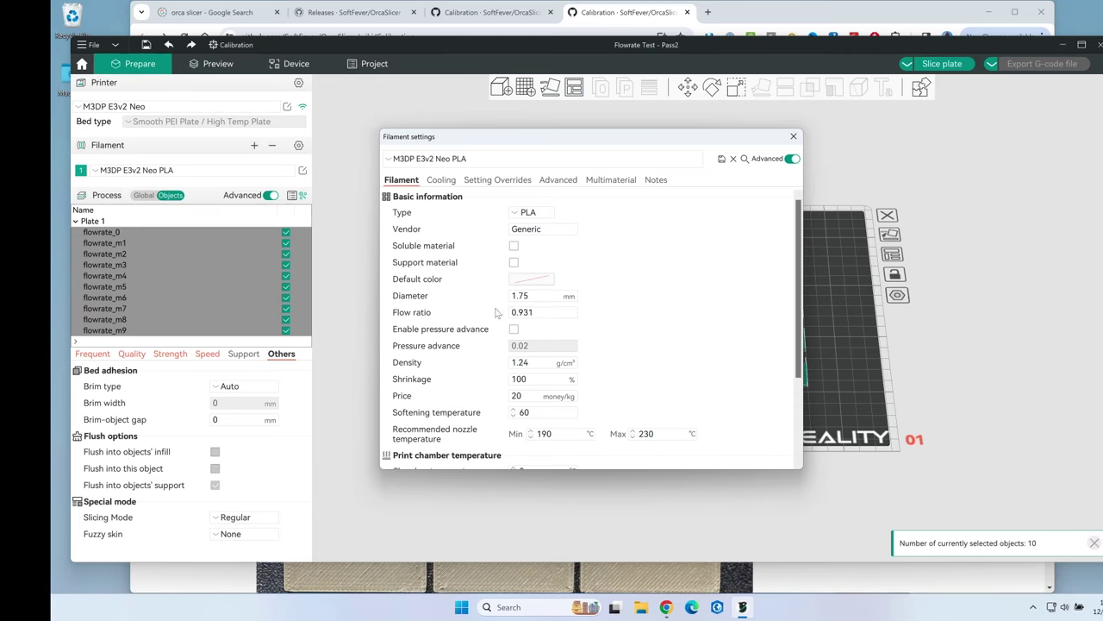
click(794, 137)
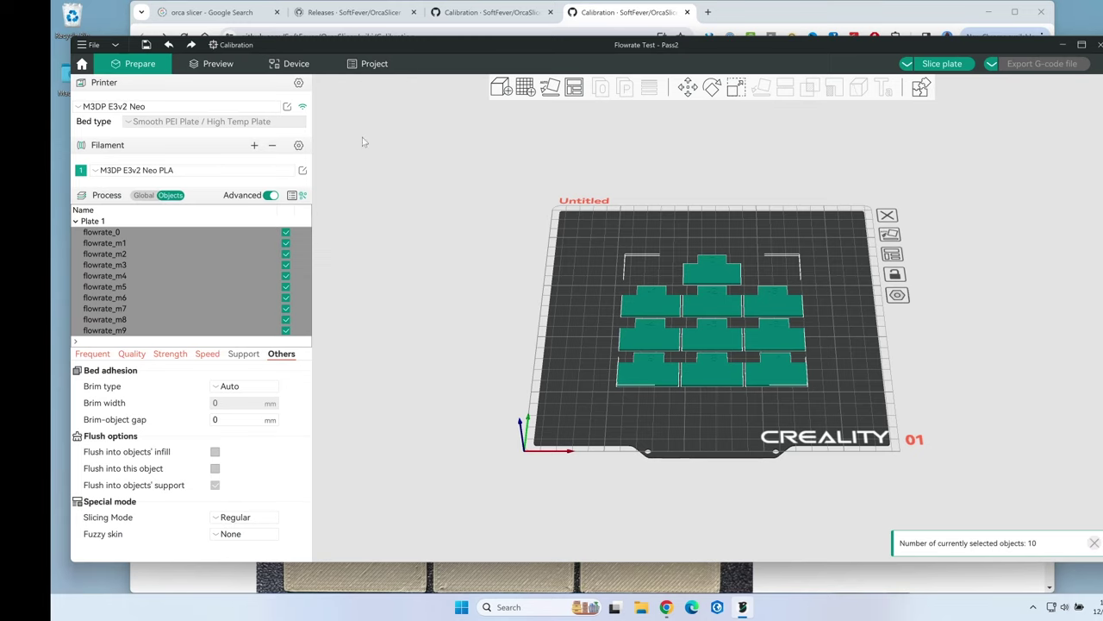
click(226, 45)
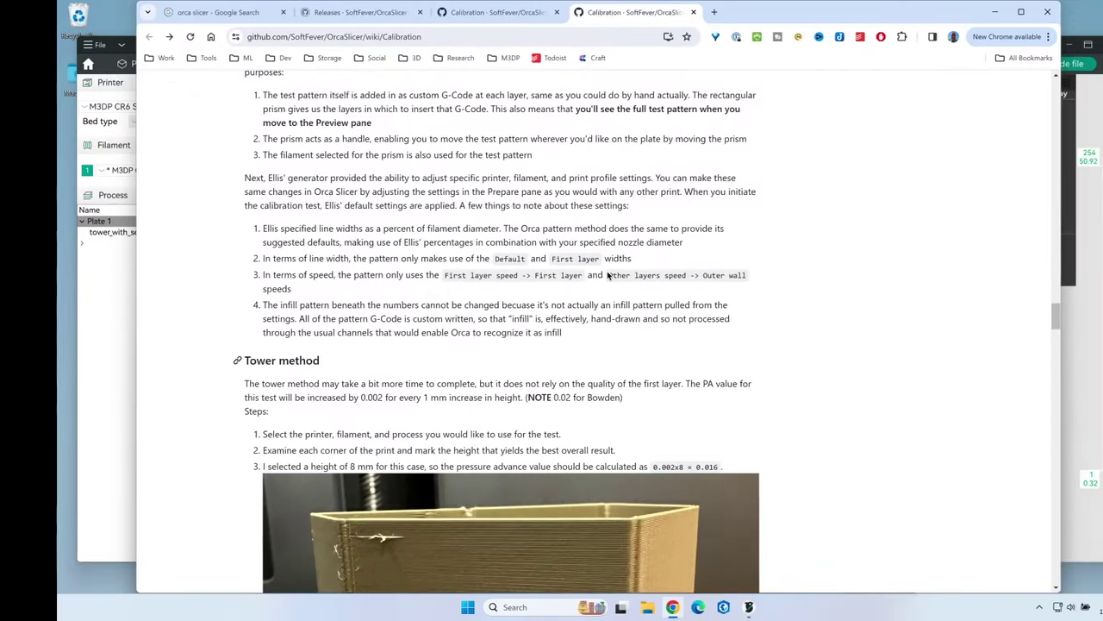
Return to OrcaSlicer from the wiki and bring up the printer preset list.
click(100, 337)
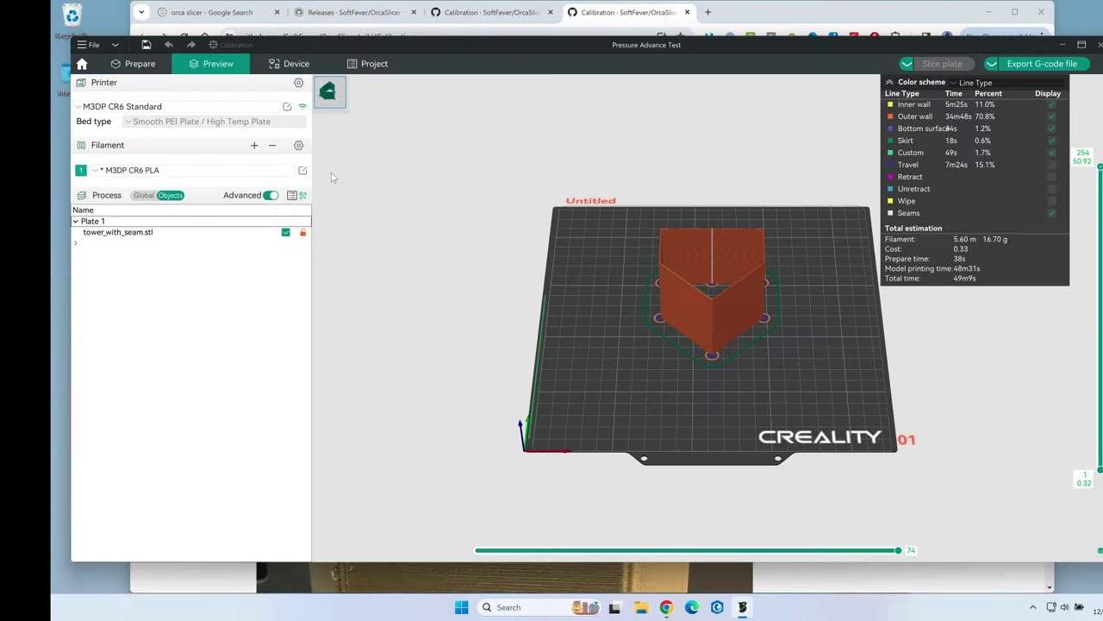
click(93, 106)
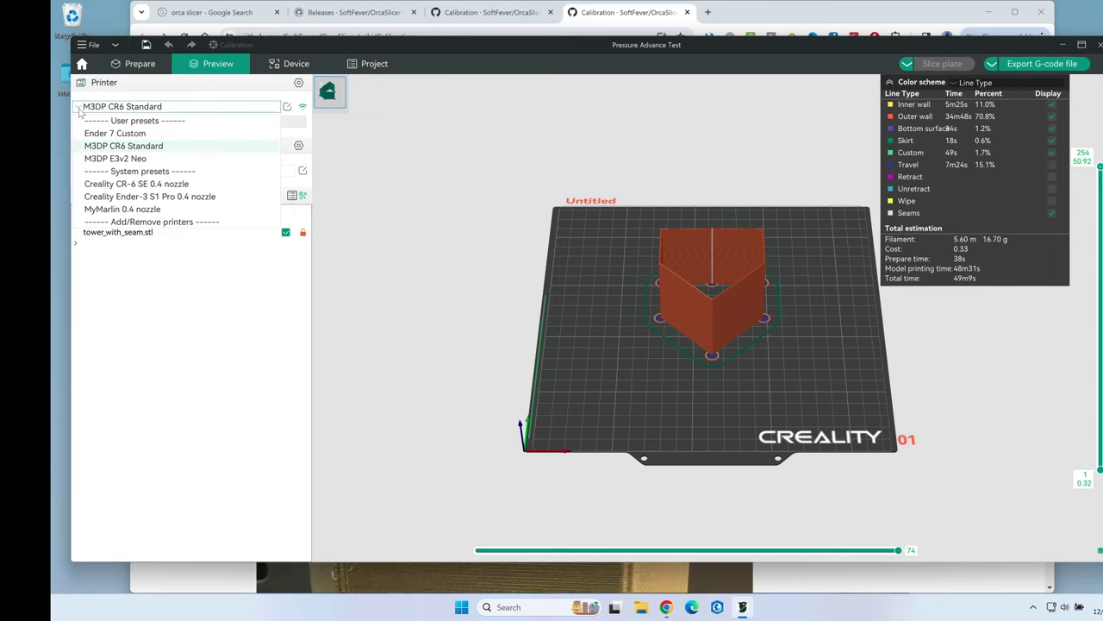
Select the M3DP E3v2 Neo printer, enable PLA pressure advance at 0.044, and save the filament.
click(115, 159)
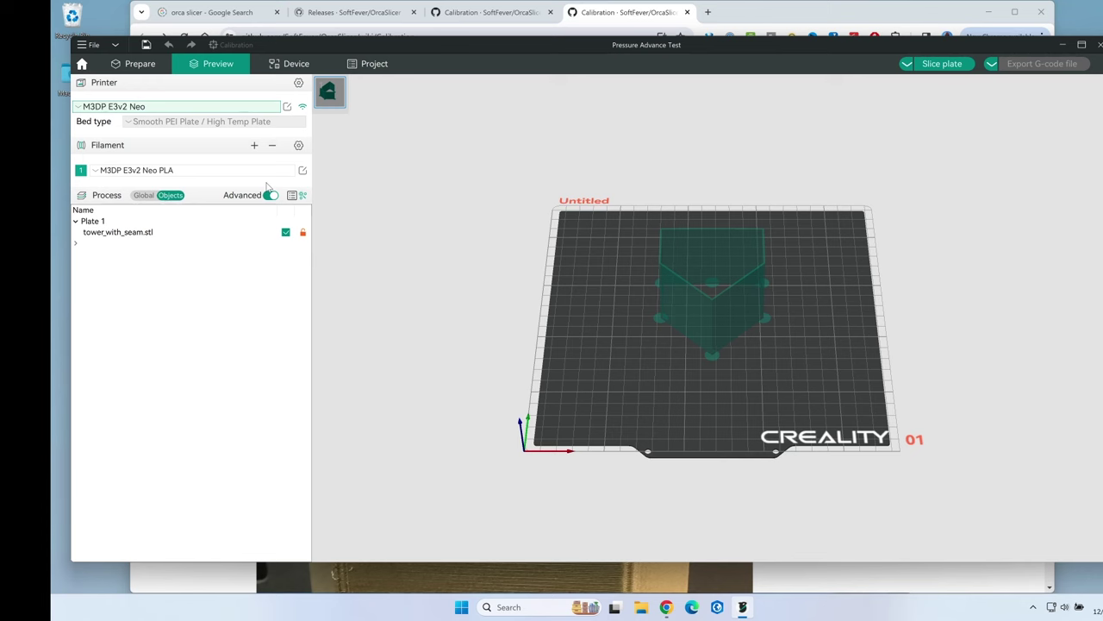
click(302, 170)
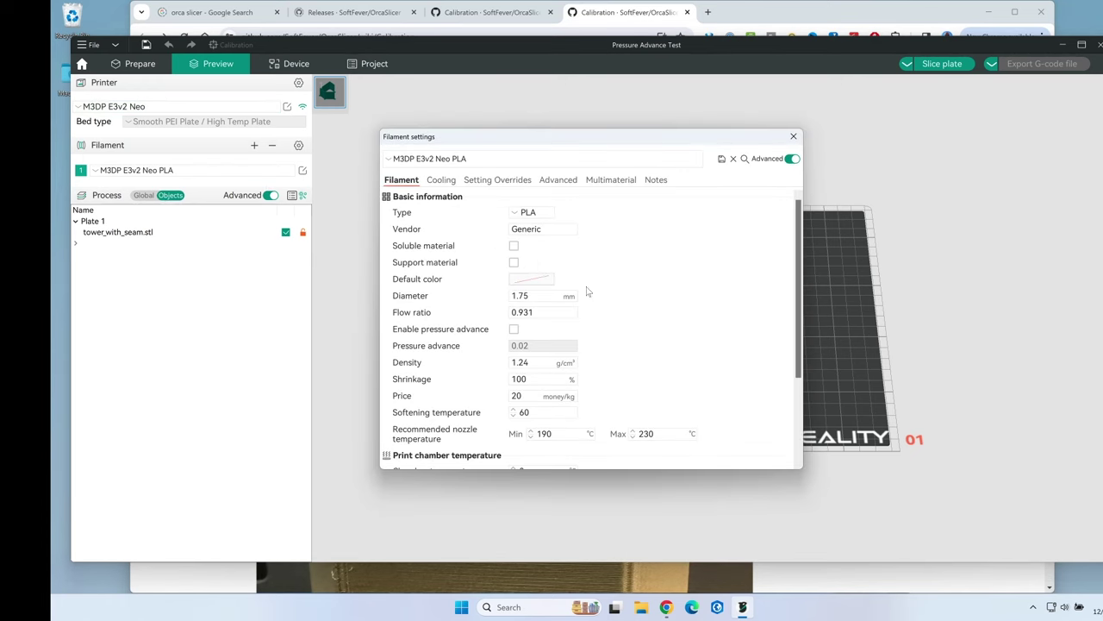
click(515, 329)
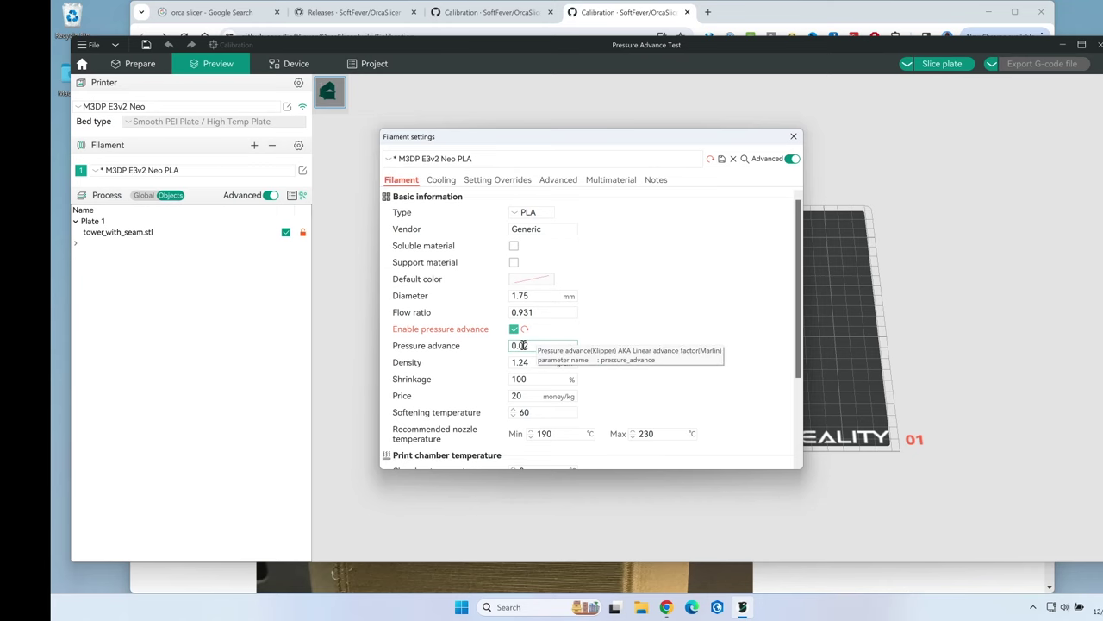
drag(523, 345, 550, 346)
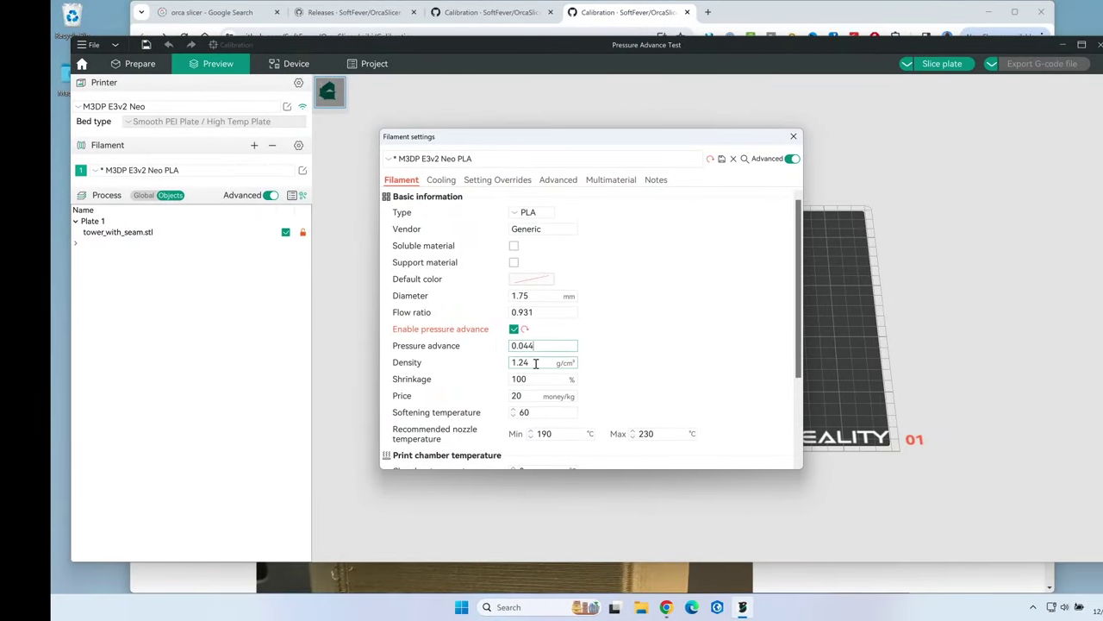
click(722, 160)
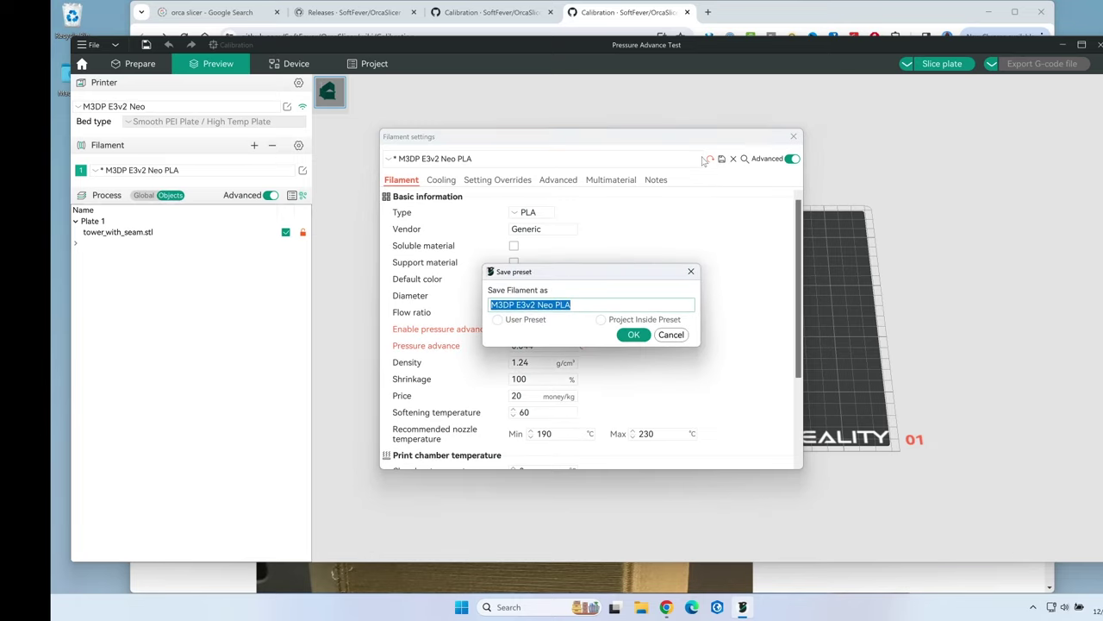
click(631, 336)
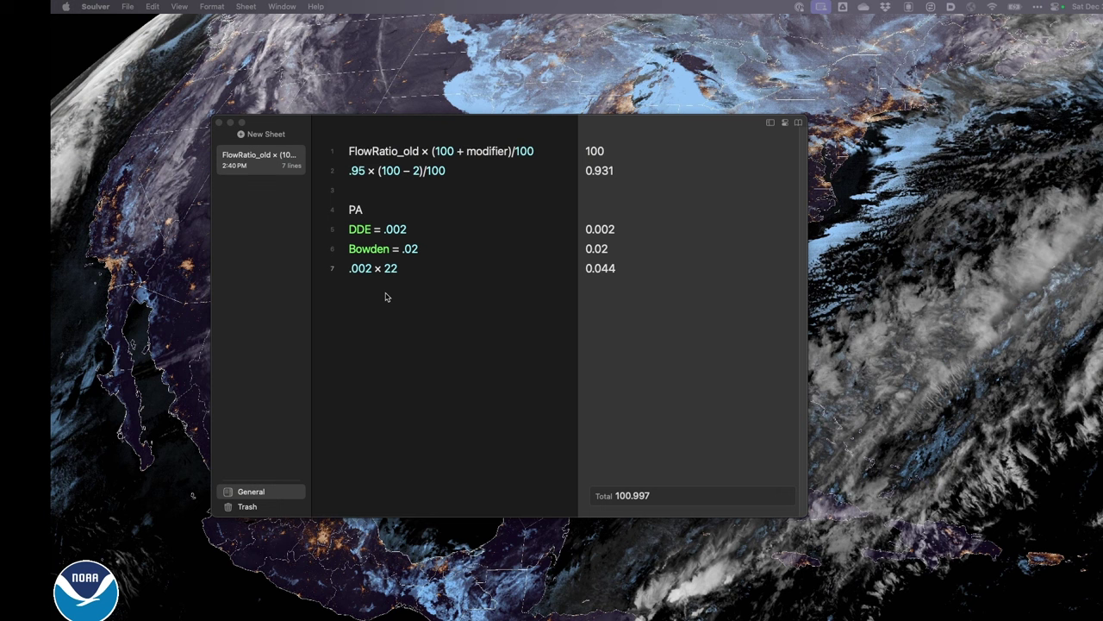
Edit Soulver line 7 from .002 × 22 to .02 × 40, giving 0.8.
click(369, 269)
double_click(361, 269)
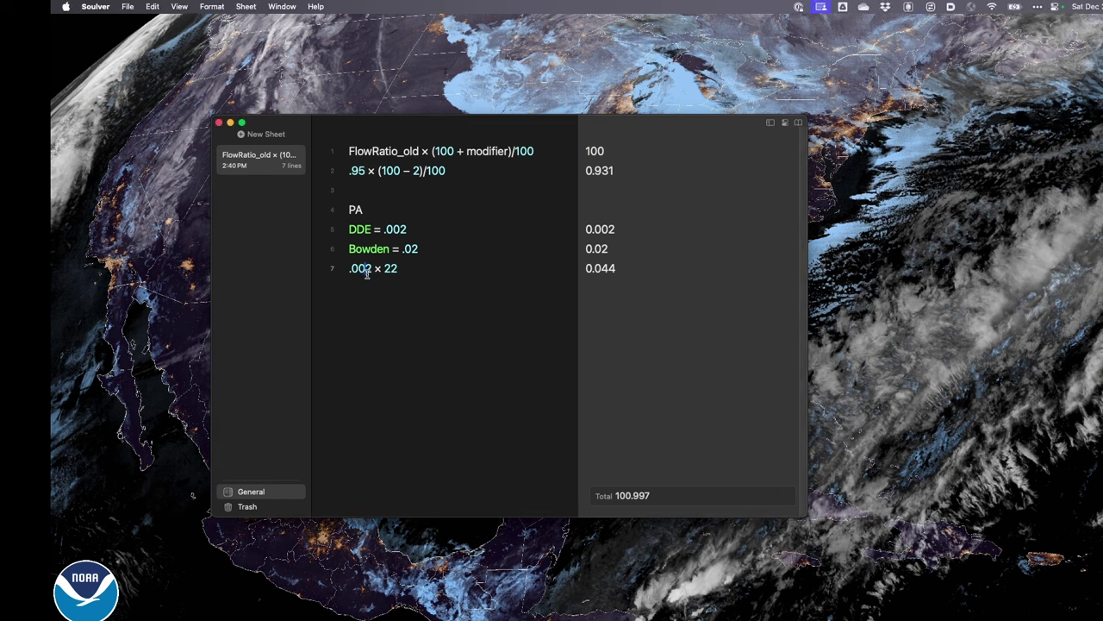
key(BackSpace)
key(shift+alt+Left)
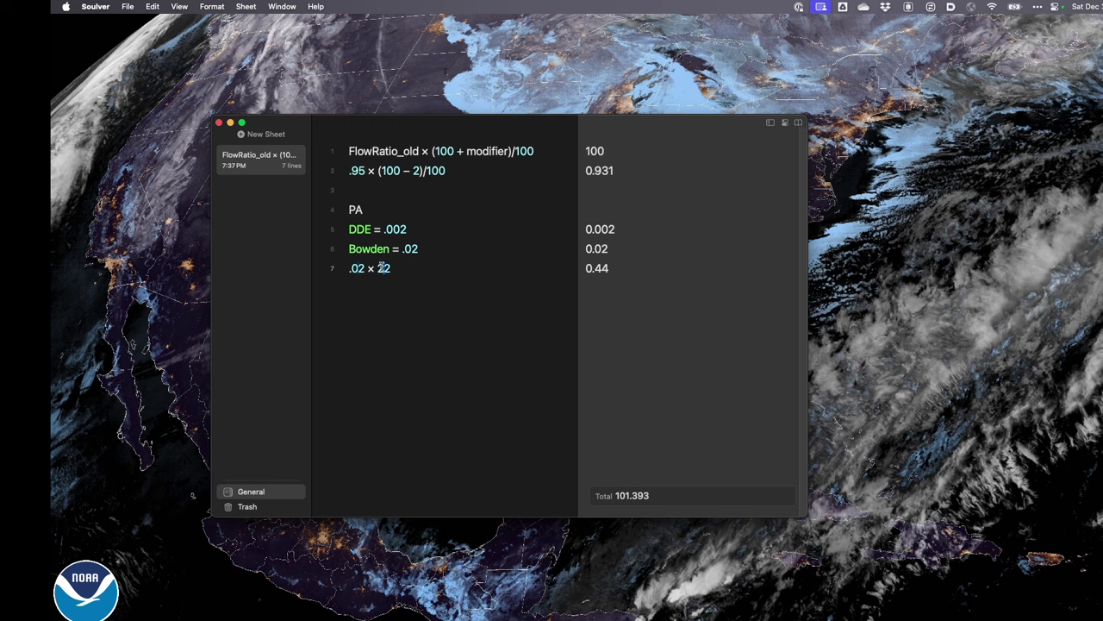
double_click(383, 268)
key(BackSpace)
text(40)
click(387, 236)
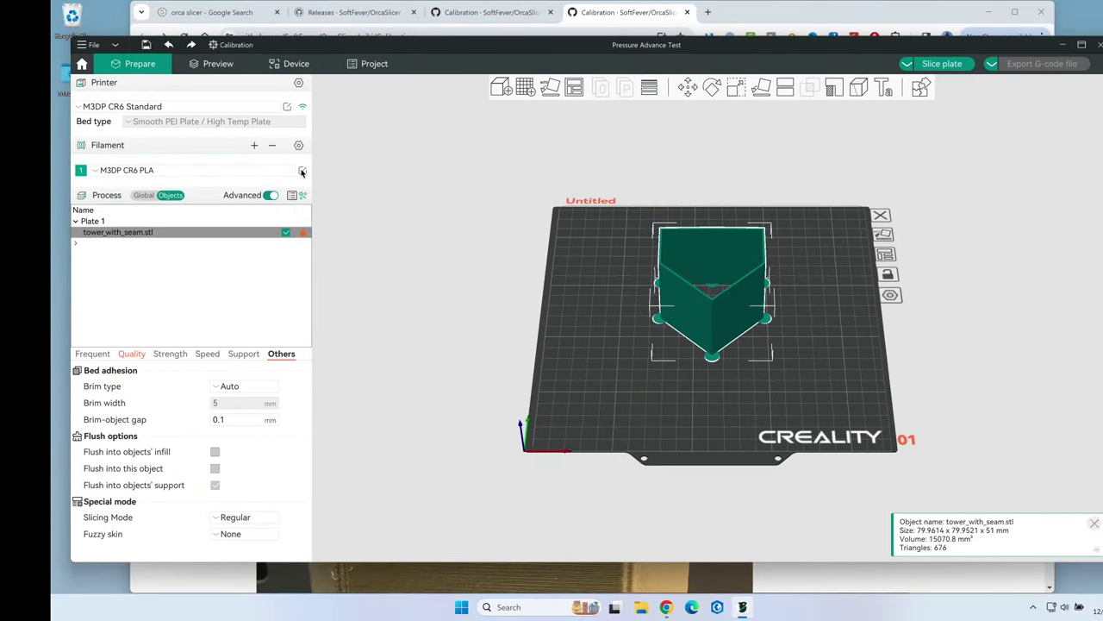
Enable pressure advance at 0.8 on the M3DP CR6 PLA filament and save the preset.
click(302, 171)
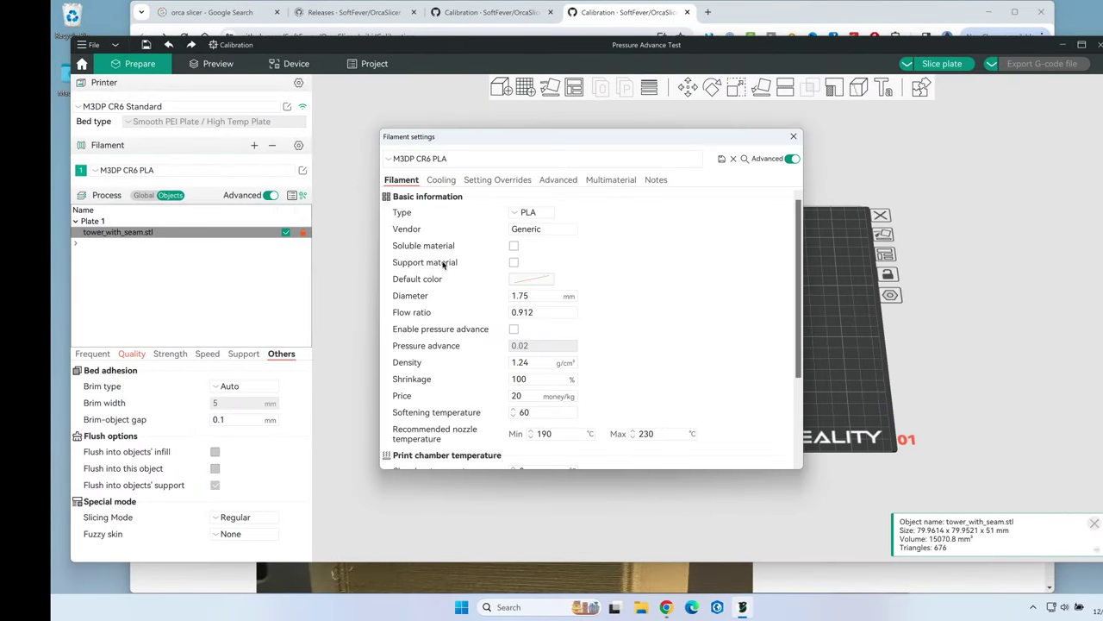
click(515, 328)
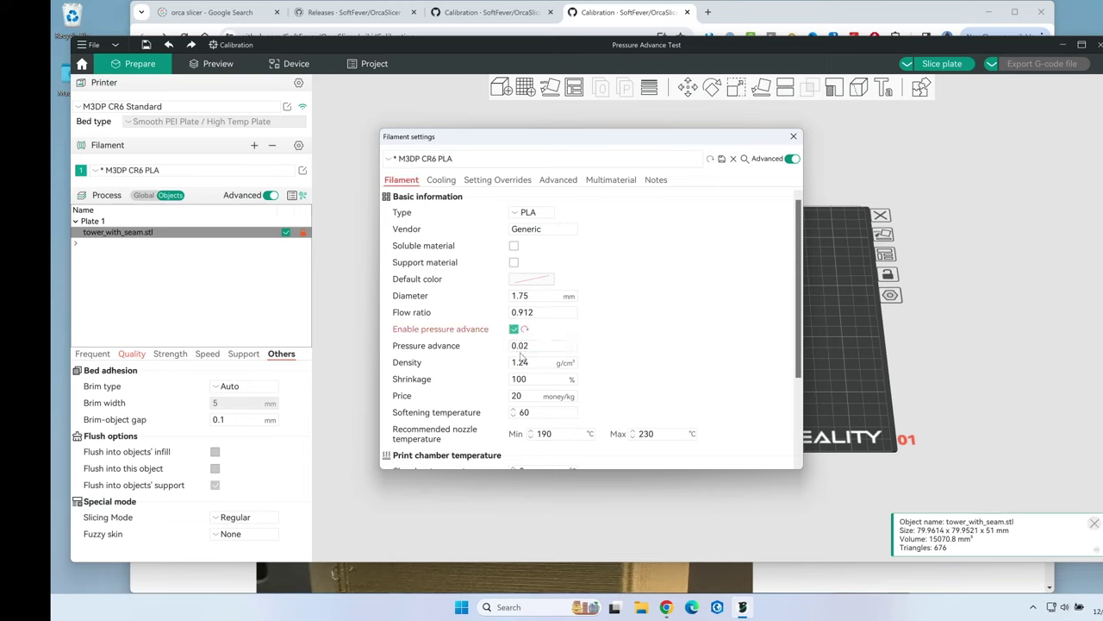
drag(521, 346, 579, 348)
text(8)
click(681, 289)
key(ctrl+Left)
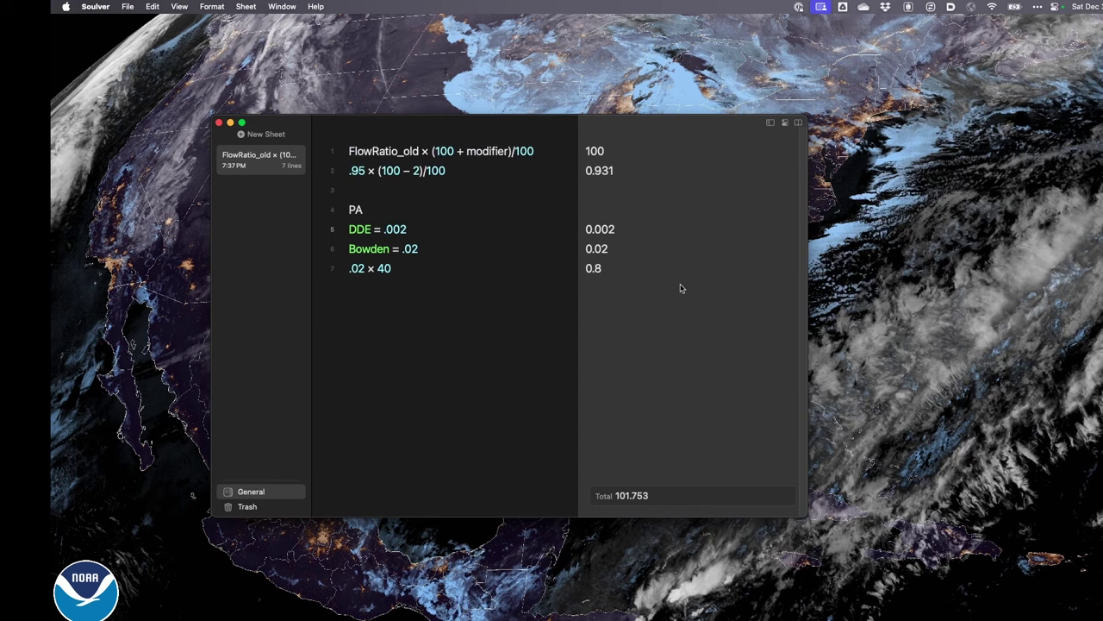
key(ctrl+Right)
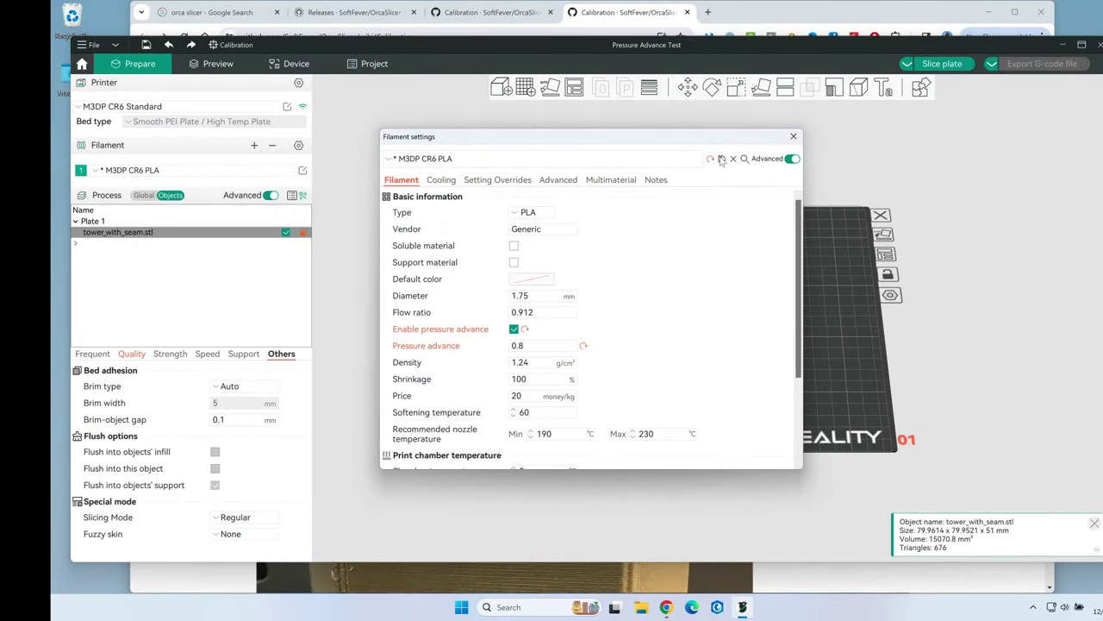
click(721, 159)
click(632, 335)
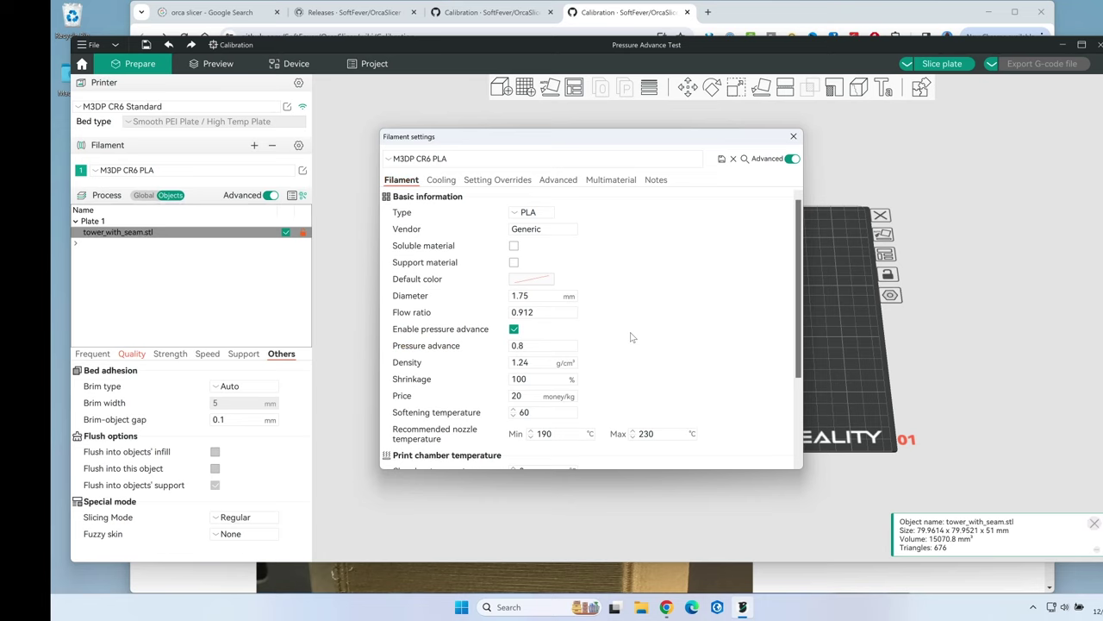
click(793, 136)
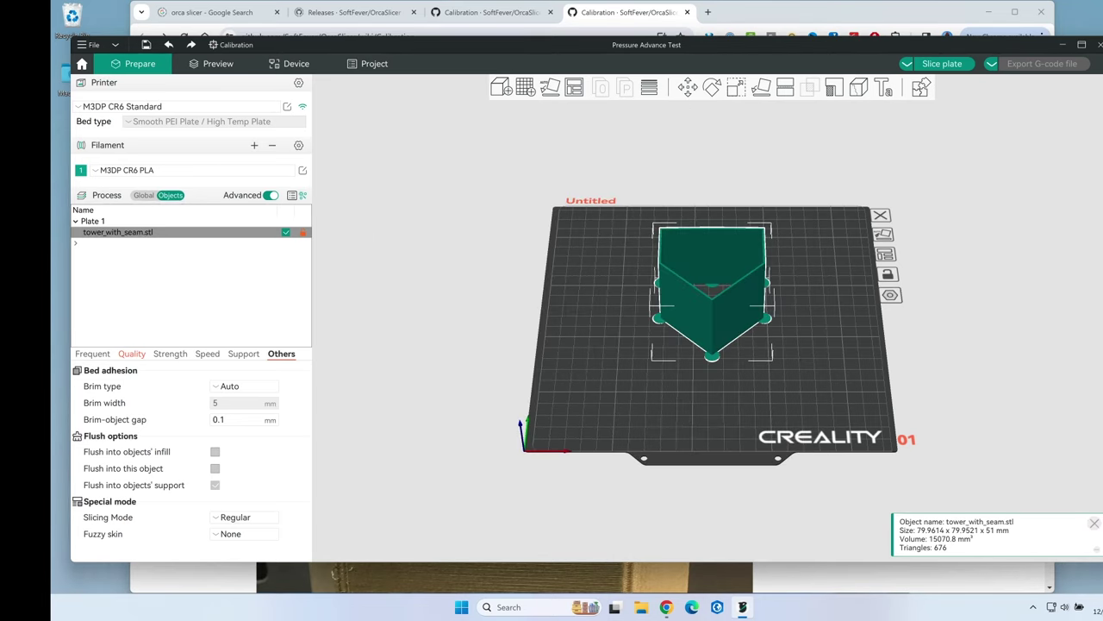
Delete the current model and generate a retraction tower from 0 to 2 mm in 0.1 mm steps.
key(Delete)
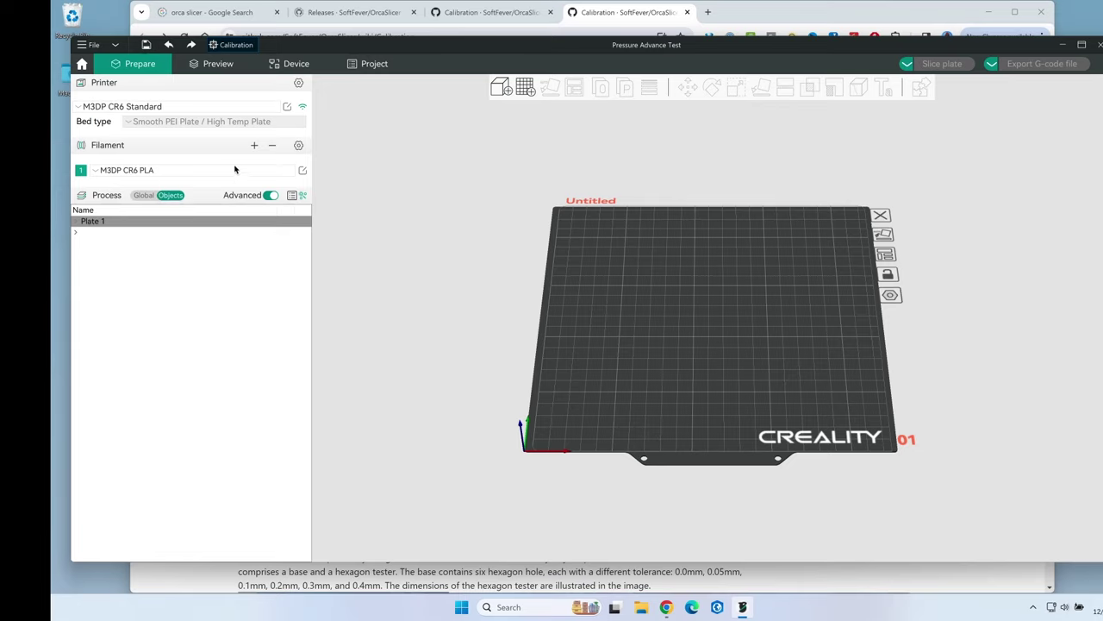
click(236, 45)
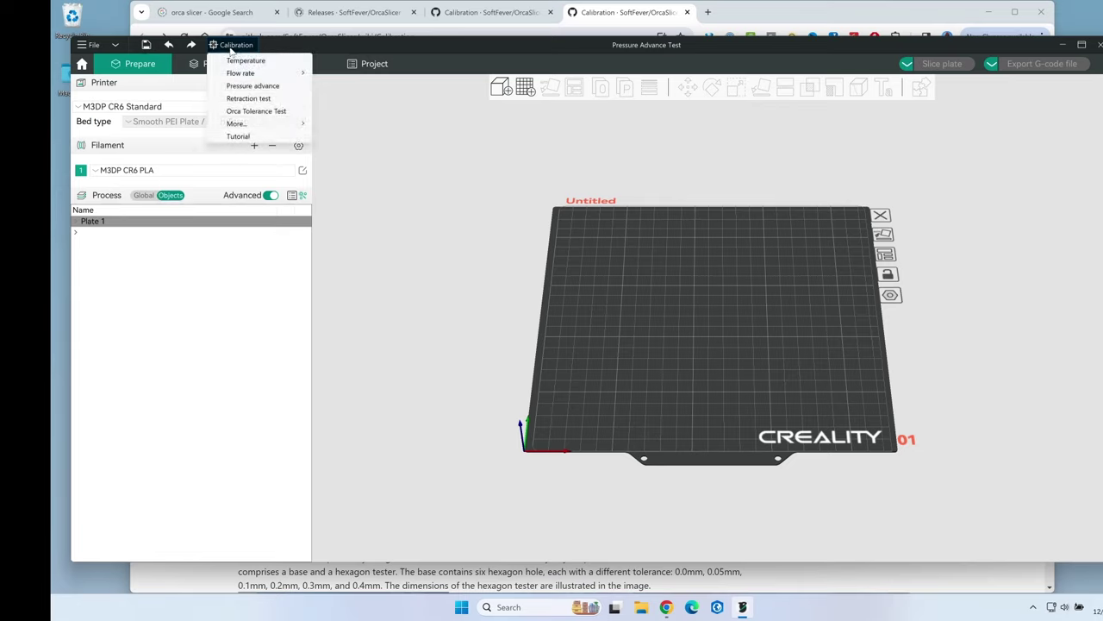
click(250, 99)
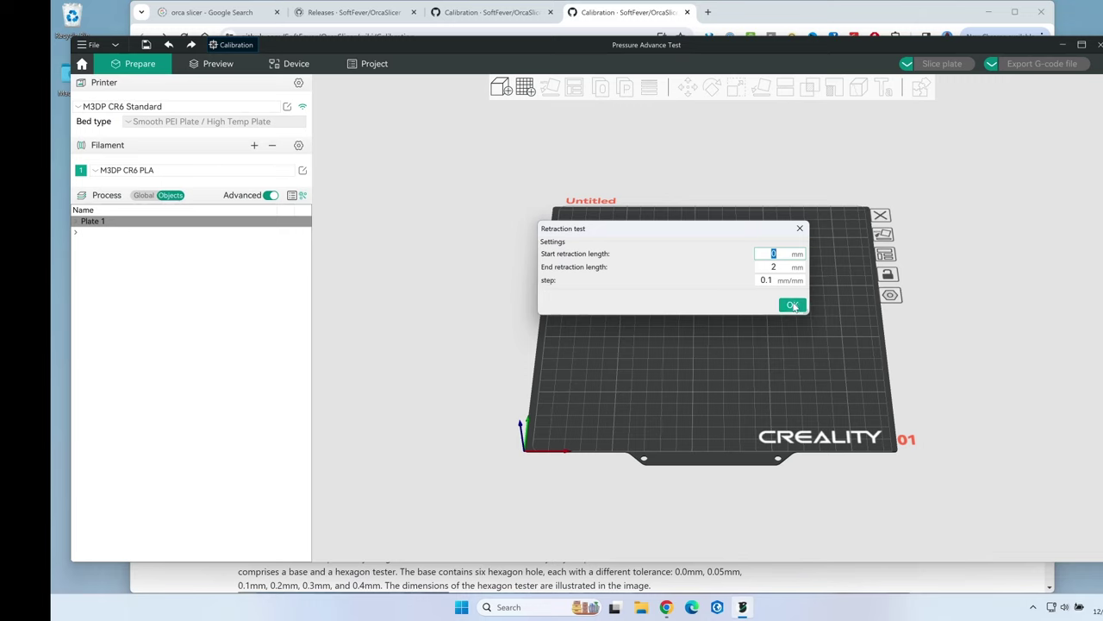
click(792, 305)
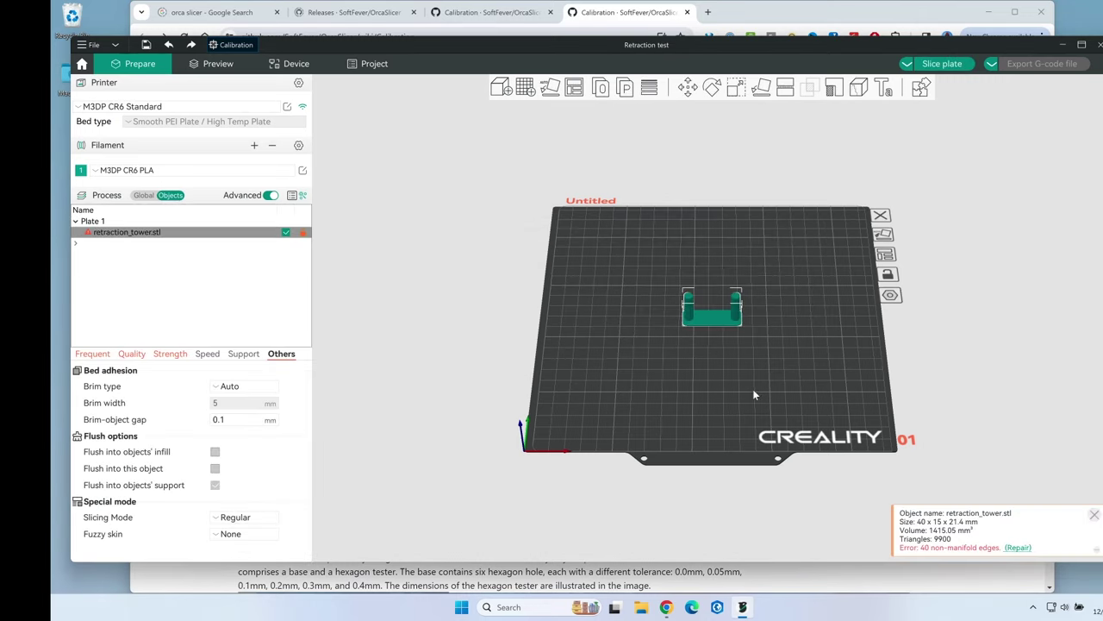
Set the CR6 global process brim type to Outer brim only and slice the retraction tower.
mouse_move(753, 389)
mouse_down()
mouse_move(748, 349)
mouse_move(749, 367)
mouse_up()
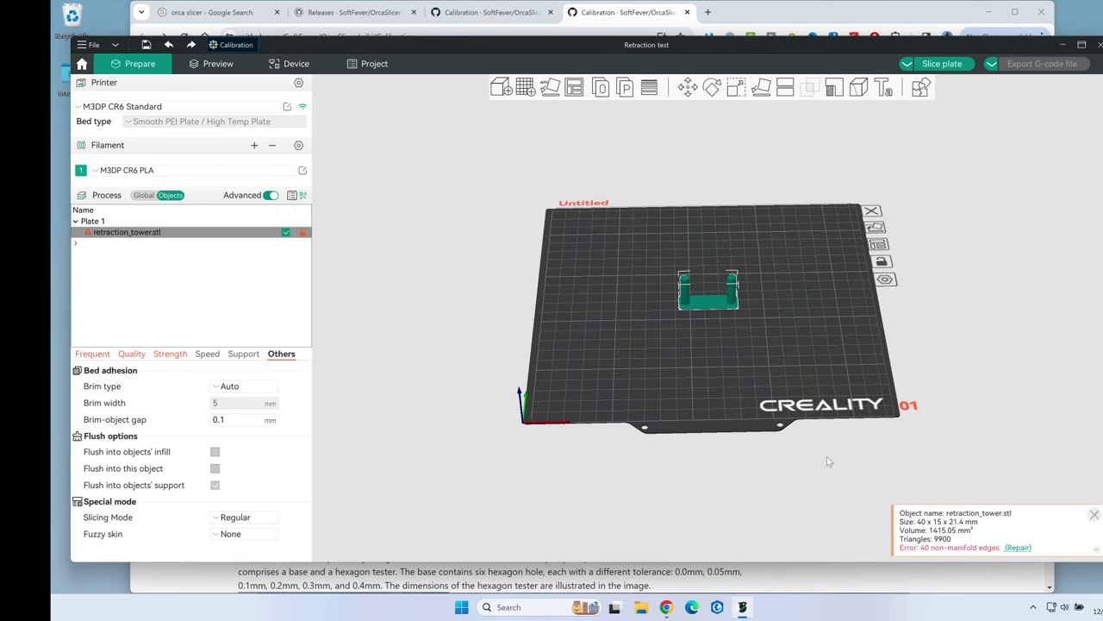
click(171, 197)
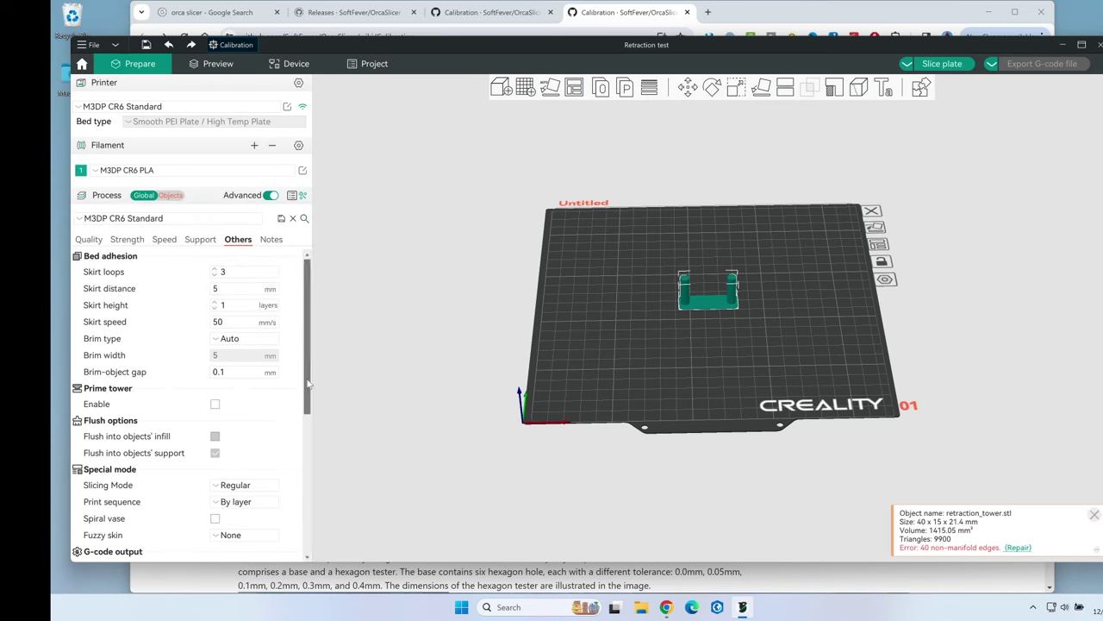
click(229, 338)
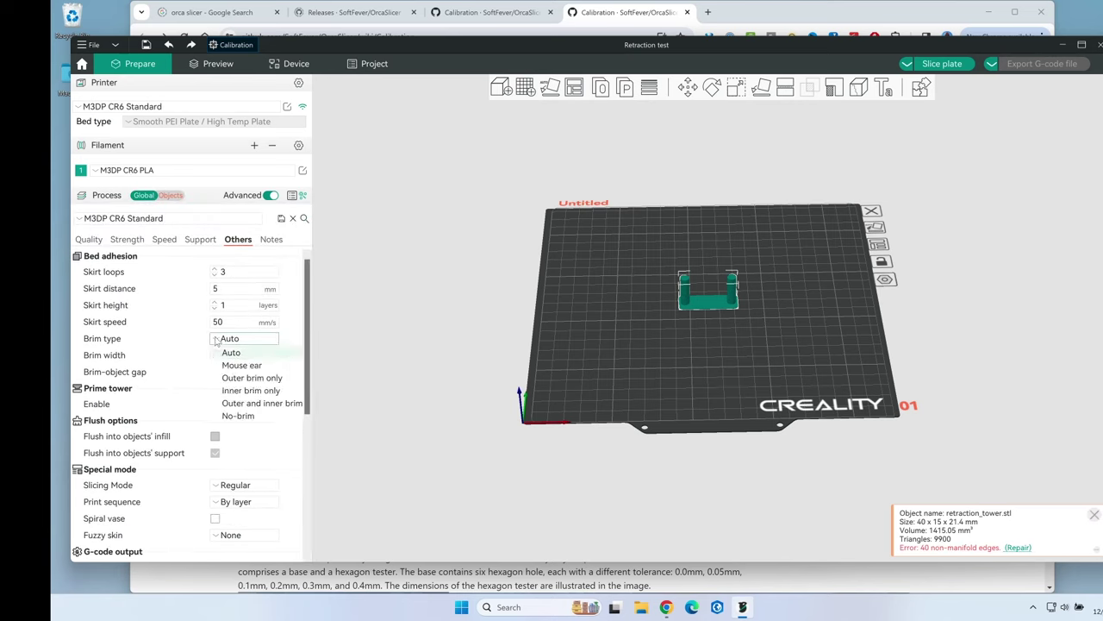
click(252, 378)
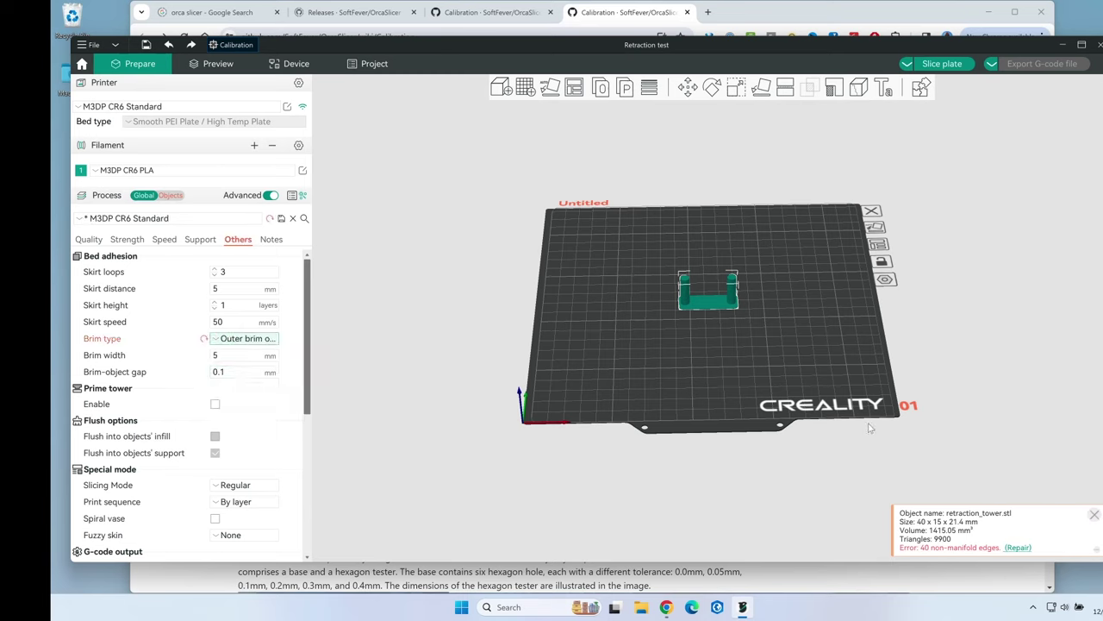
click(923, 66)
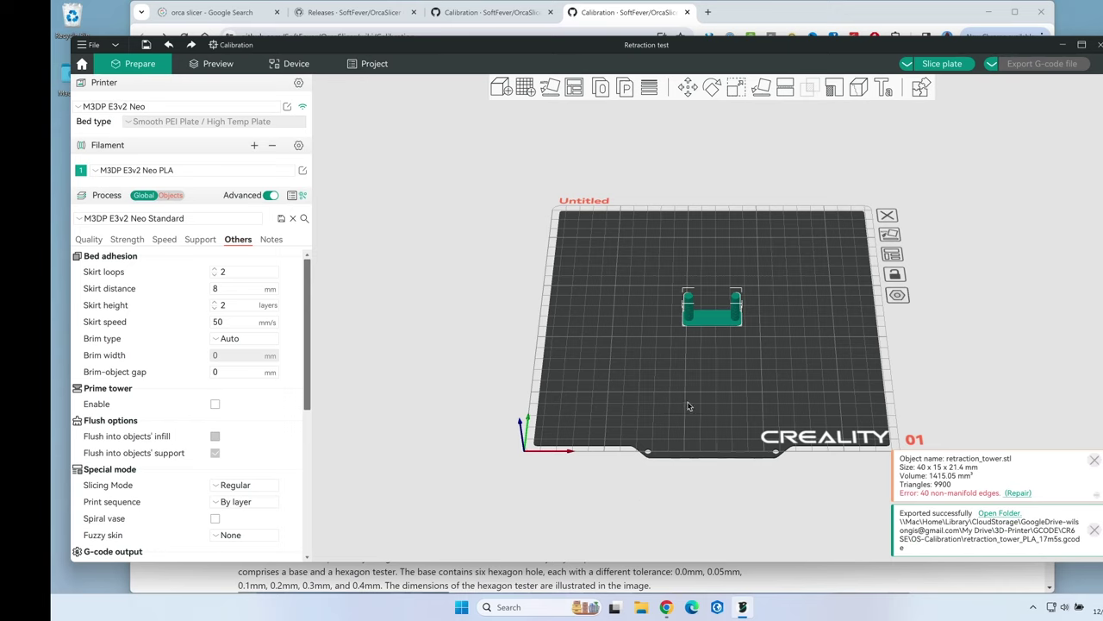
Set Brim type to Outer brim only and slice the E3v2 Neo retraction tower.
click(217, 339)
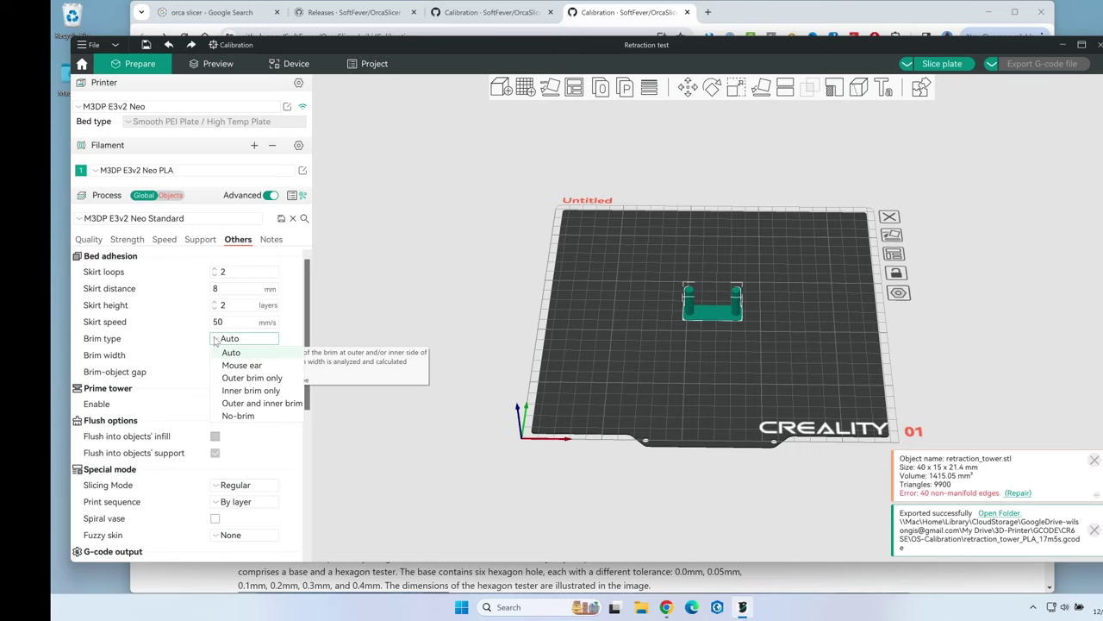
click(252, 377)
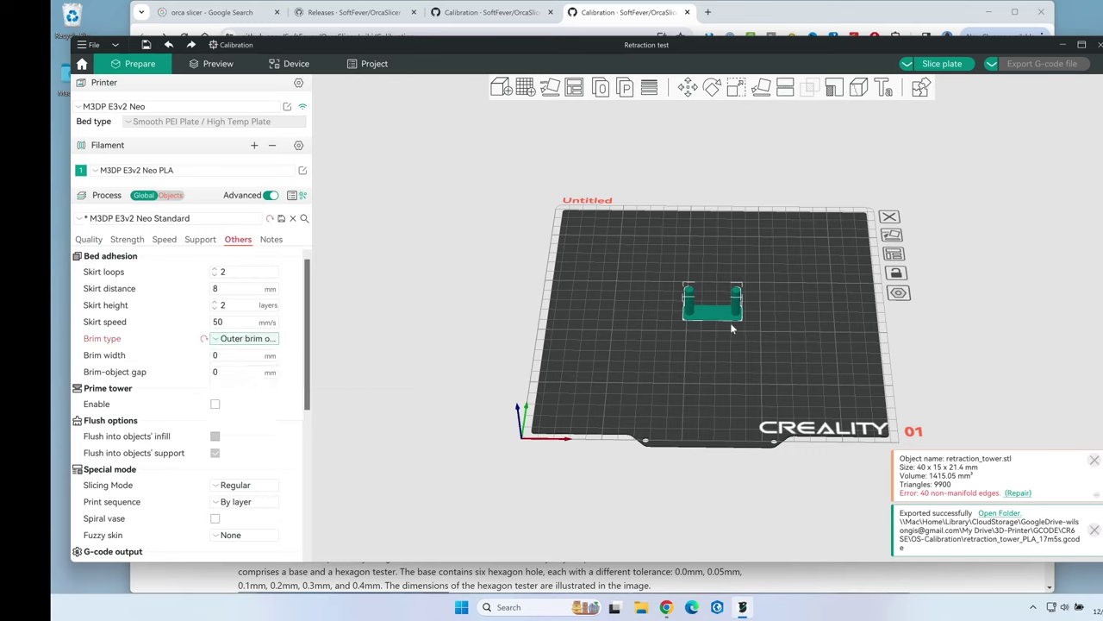
click(943, 64)
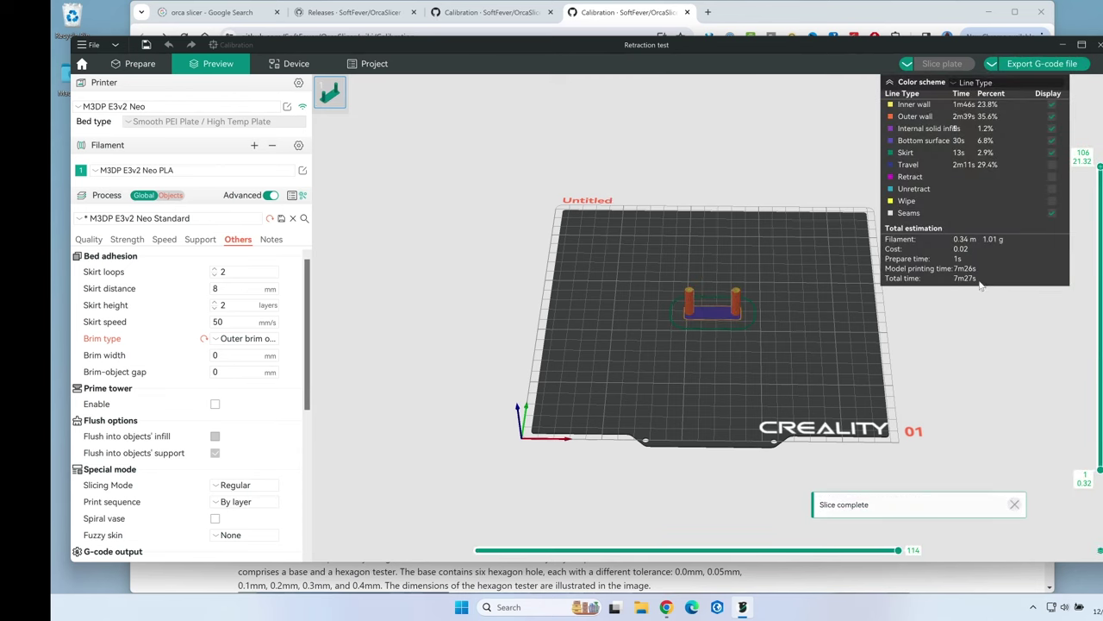
Export the G-code into GCODE > E3v2Neo > OS-Calibration.
click(1030, 65)
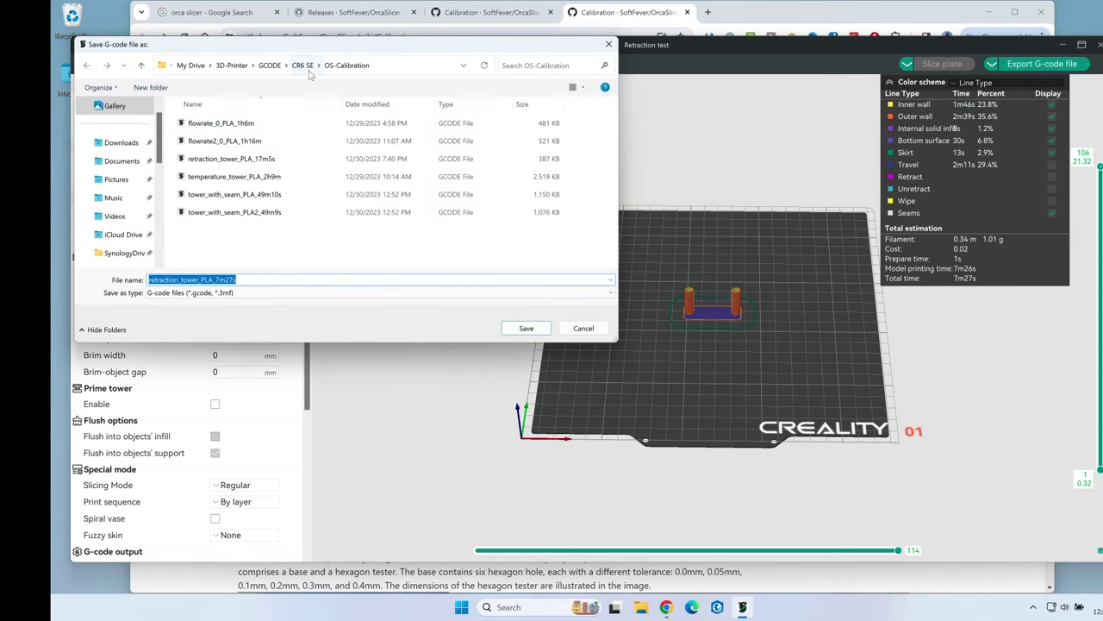
click(270, 66)
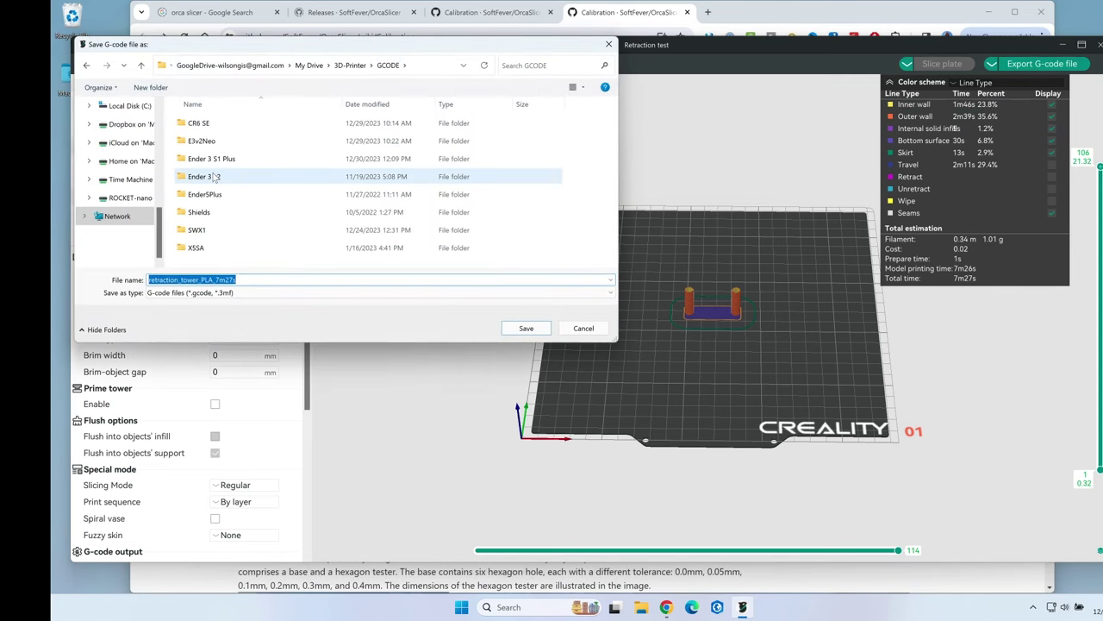
double_click(213, 142)
click(231, 146)
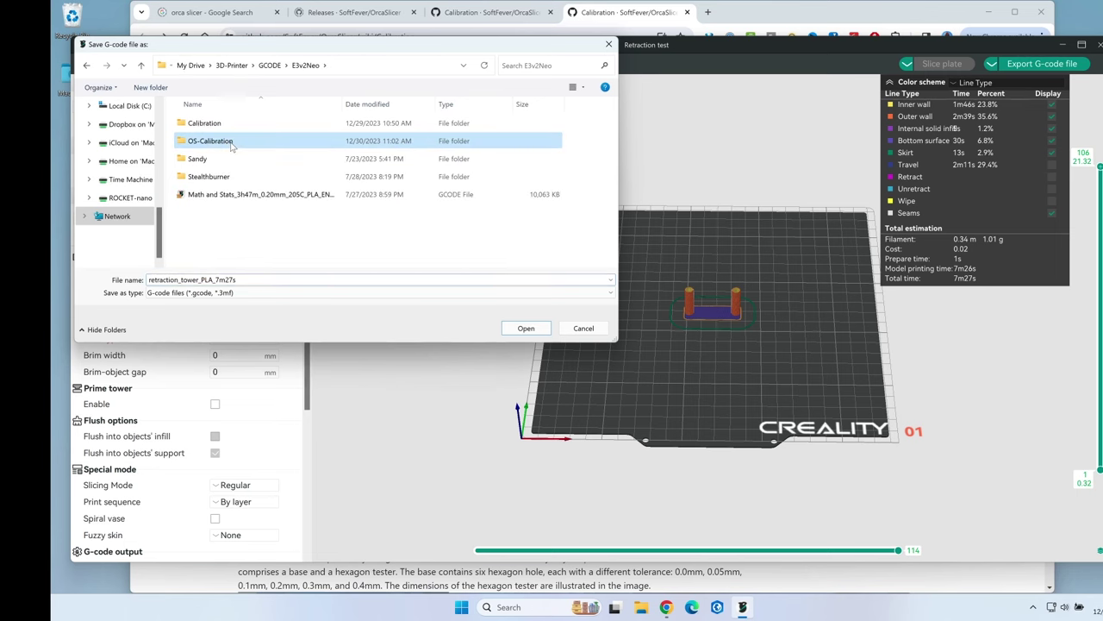
double_click(231, 146)
click(531, 331)
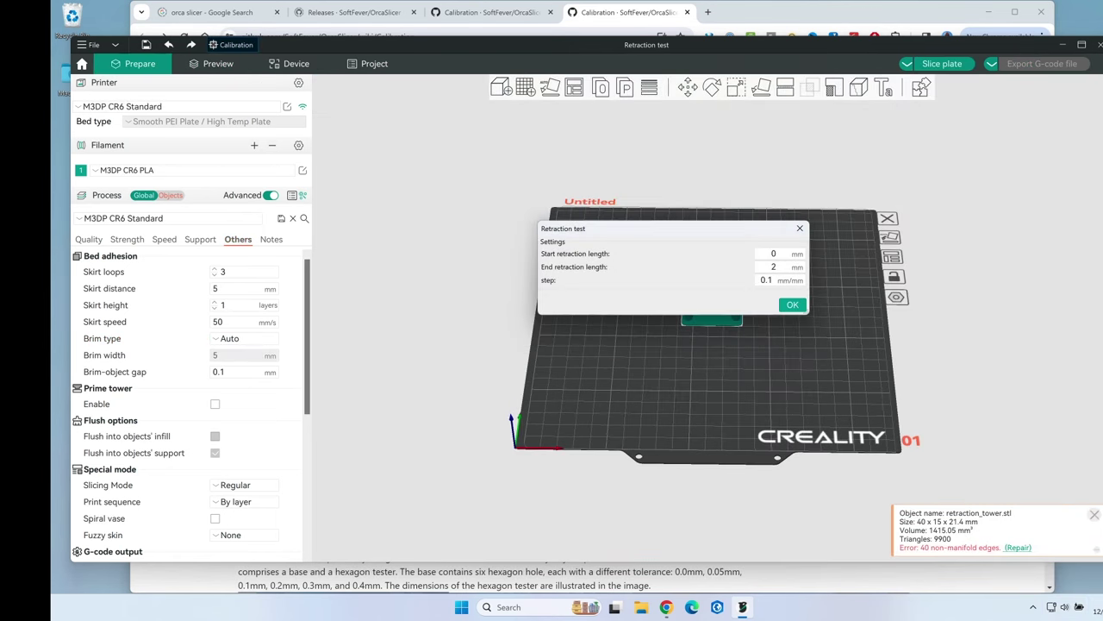
Regenerate the retraction test with start 1, end 6 and step 0.2, discarding project changes.
double_click(774, 253)
text(1)
double_click(759, 267)
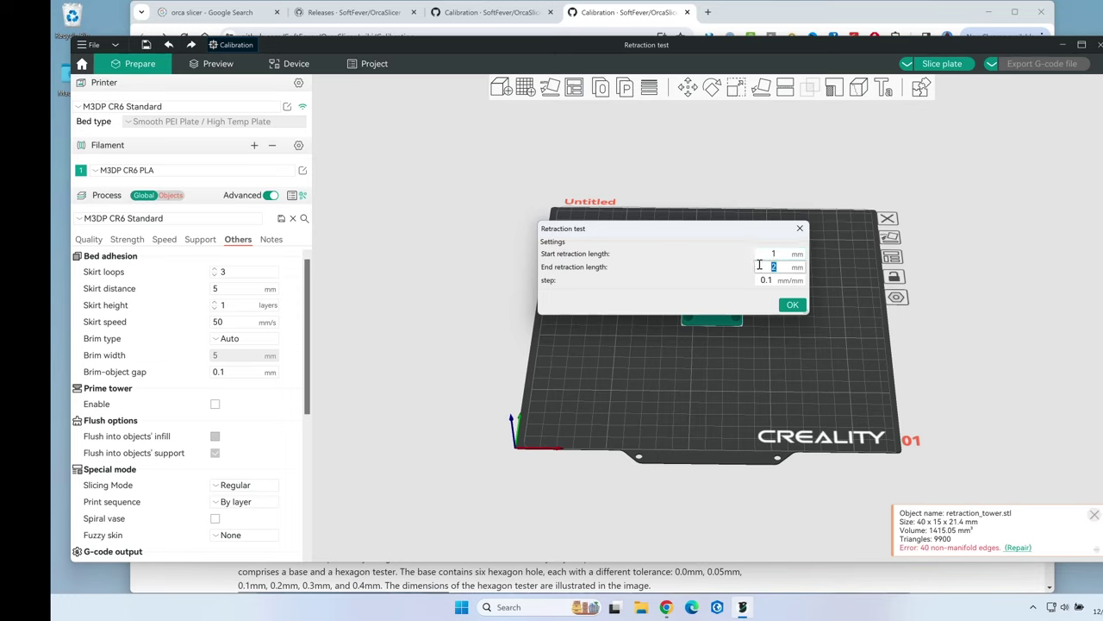
text(6)
double_click(770, 279)
text(2)
click(792, 305)
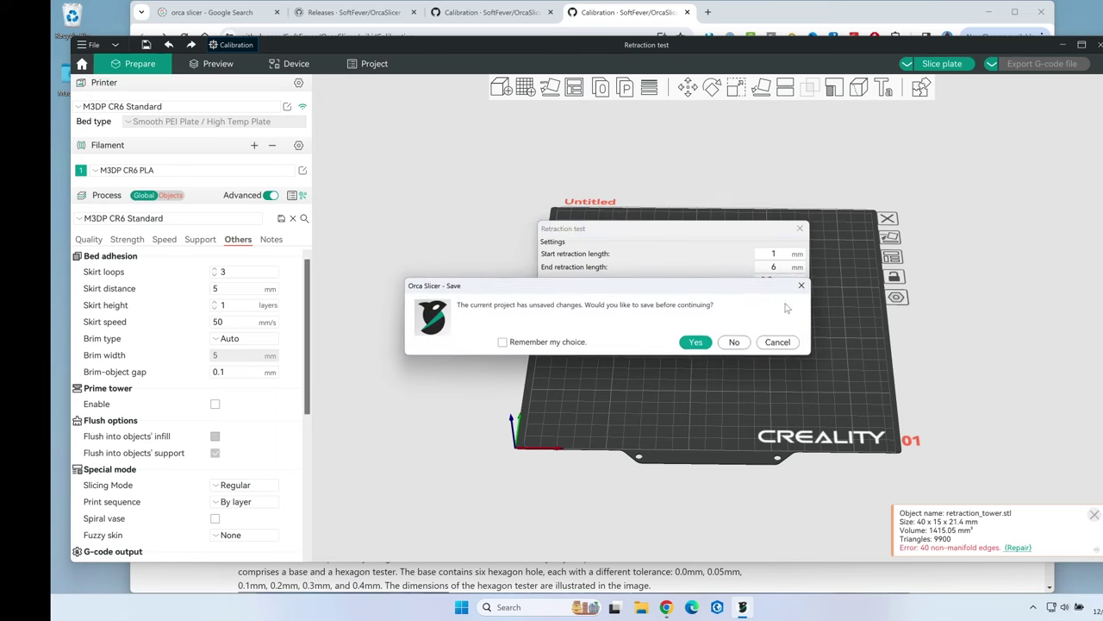
click(736, 344)
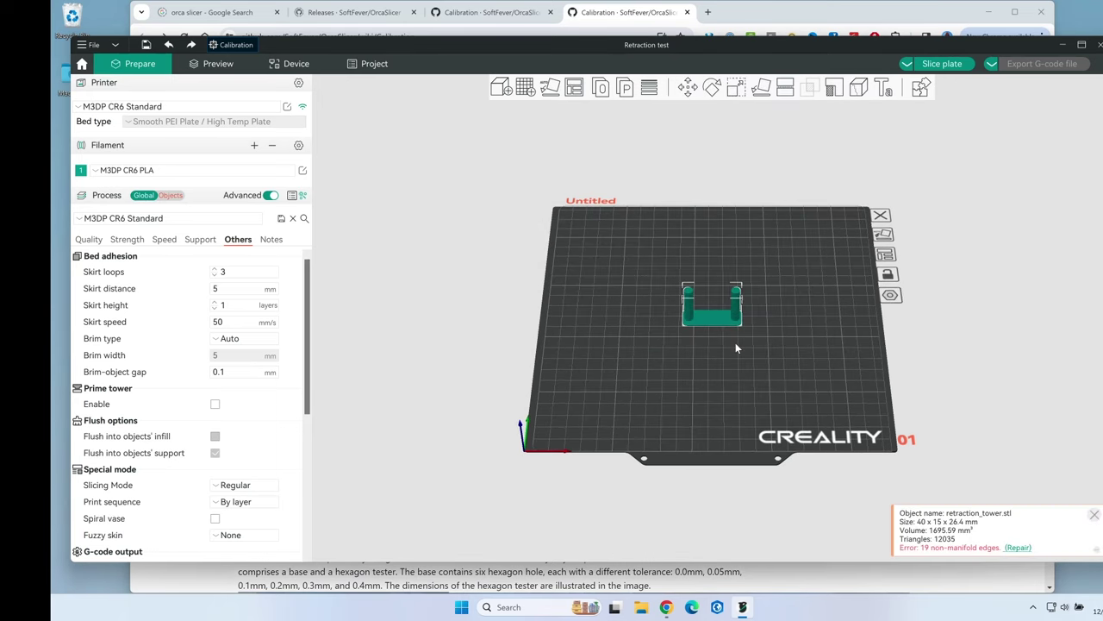
Check the new tower from top and front views, then slice and export its G-code.
key(1)
key(3)
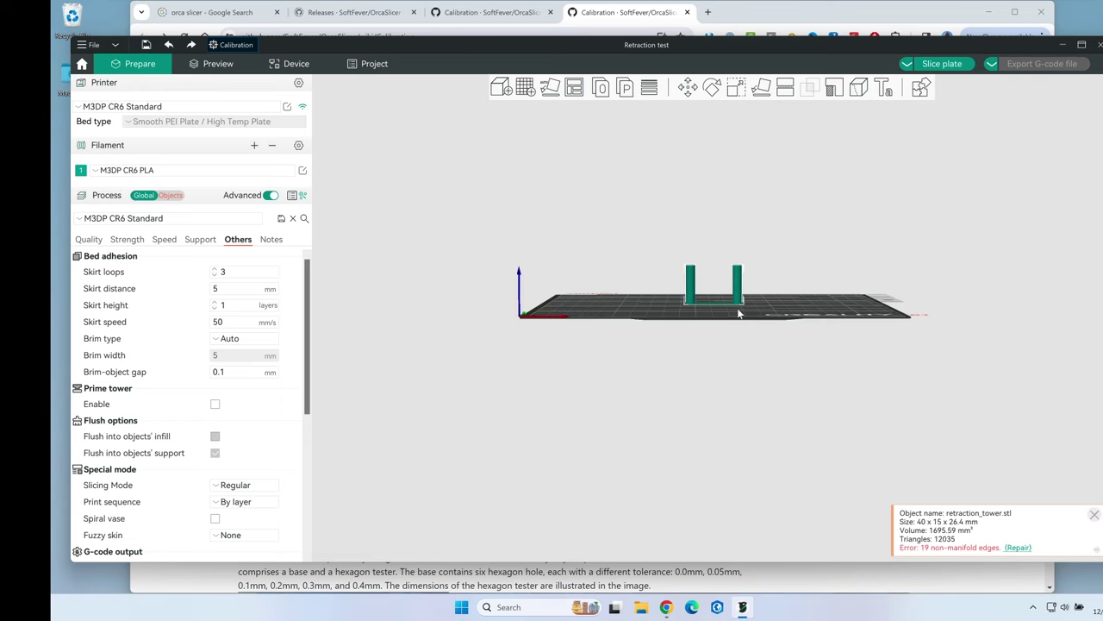
key(1)
key(0)
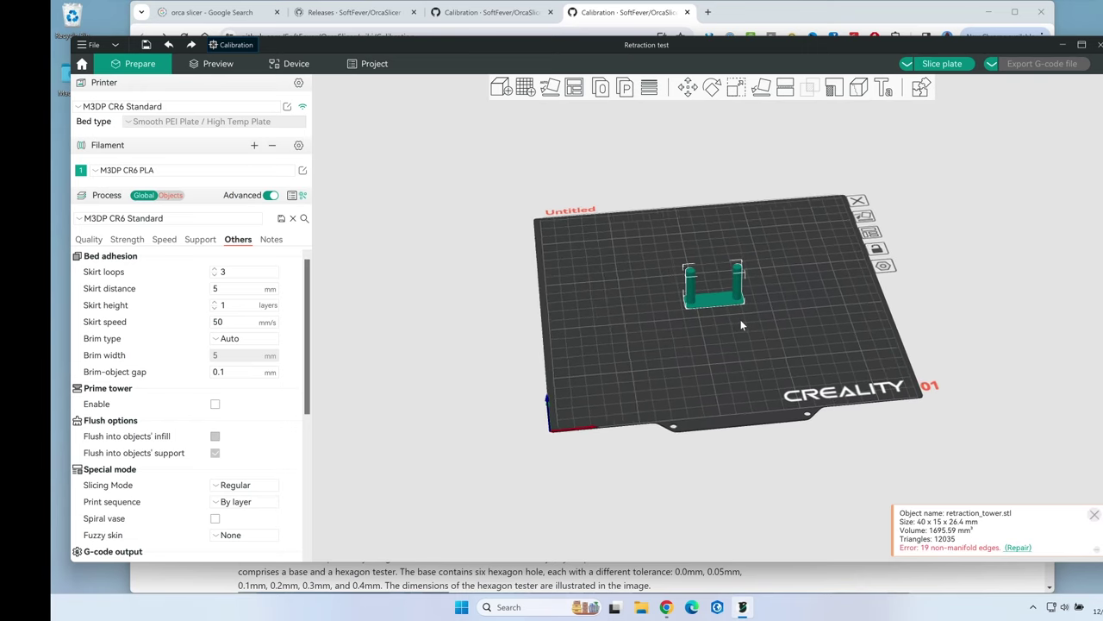
click(943, 63)
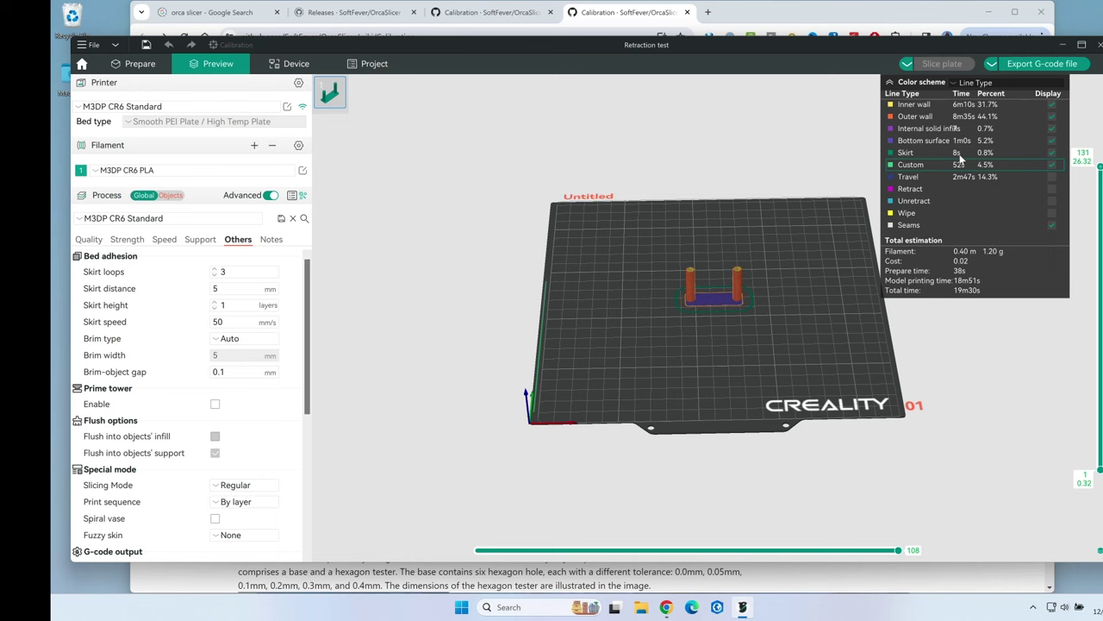
click(1027, 67)
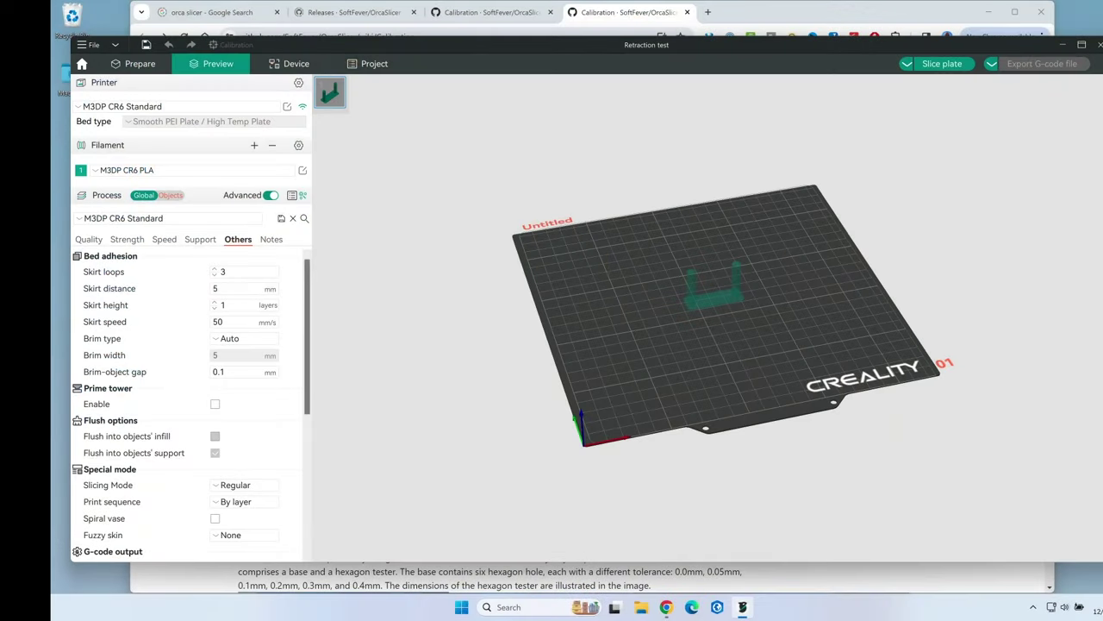
Set the CR6 PLA filament's Retraction Length override to 2.8 and save the preset.
click(301, 171)
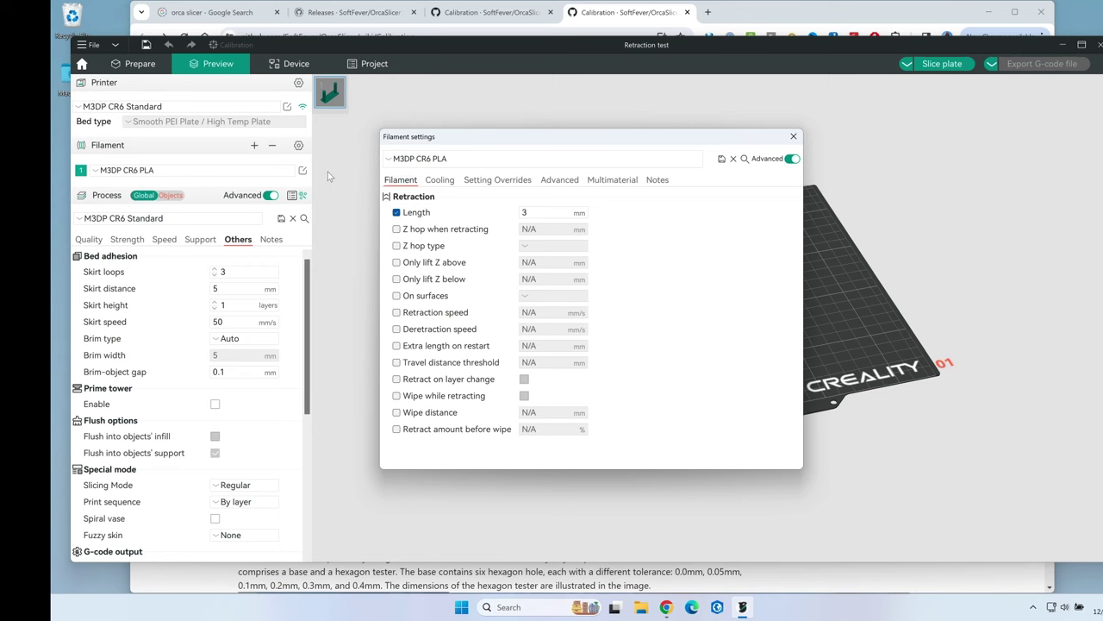
click(488, 181)
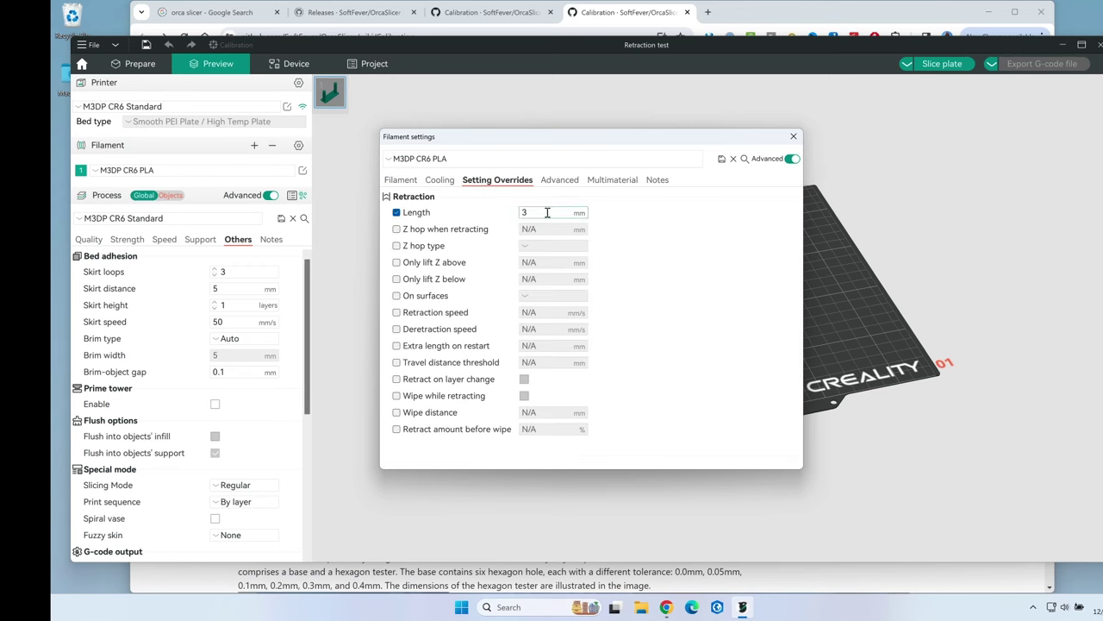
text(2.8)
click(722, 158)
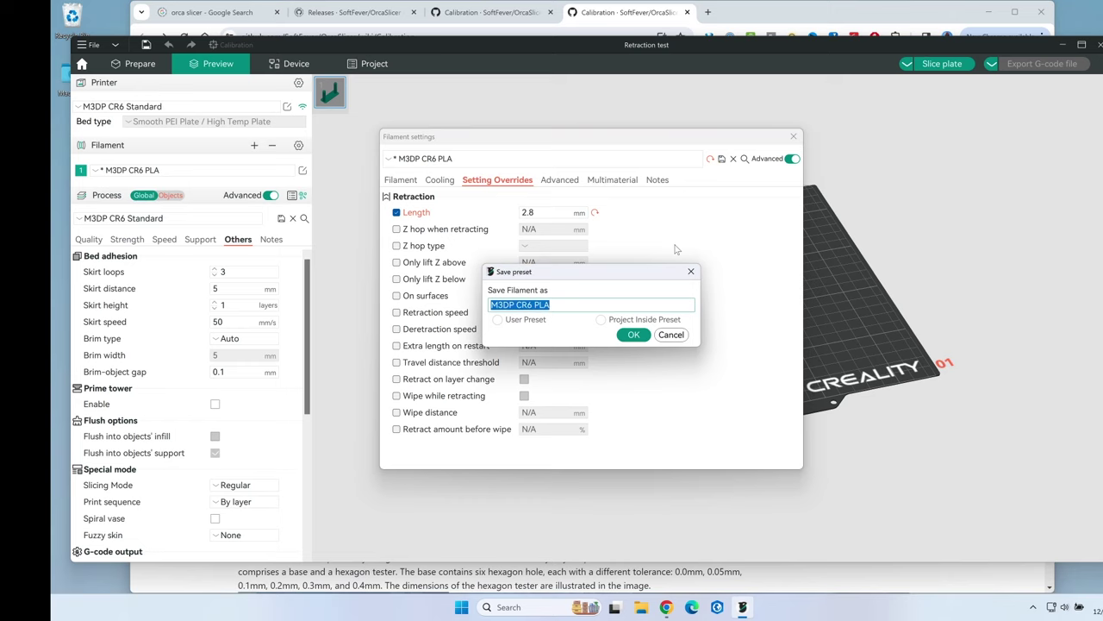
click(632, 335)
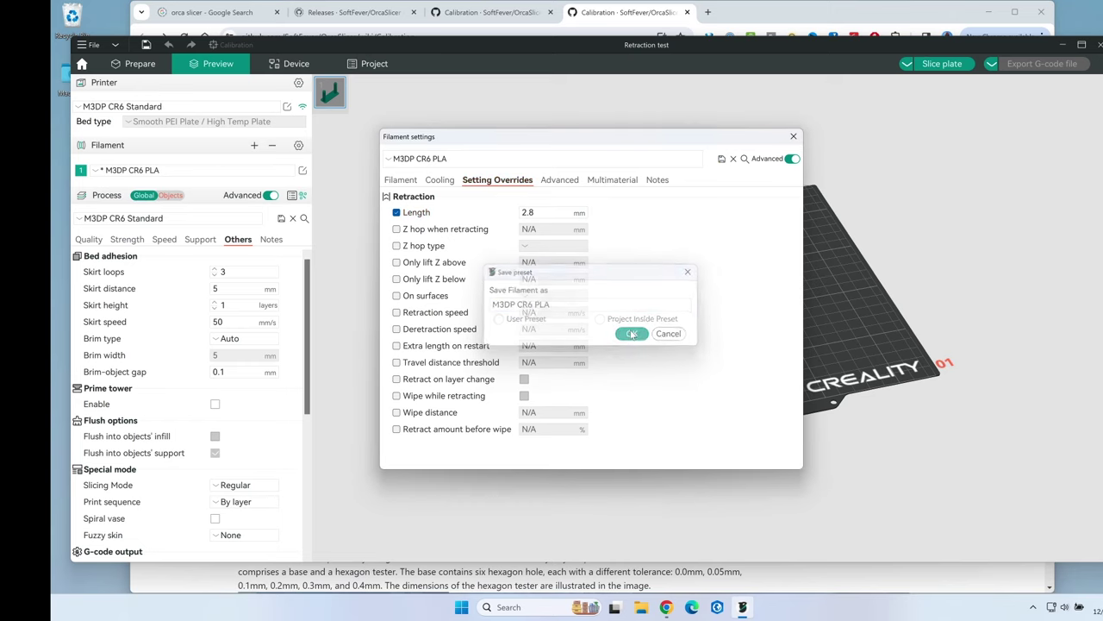
click(793, 136)
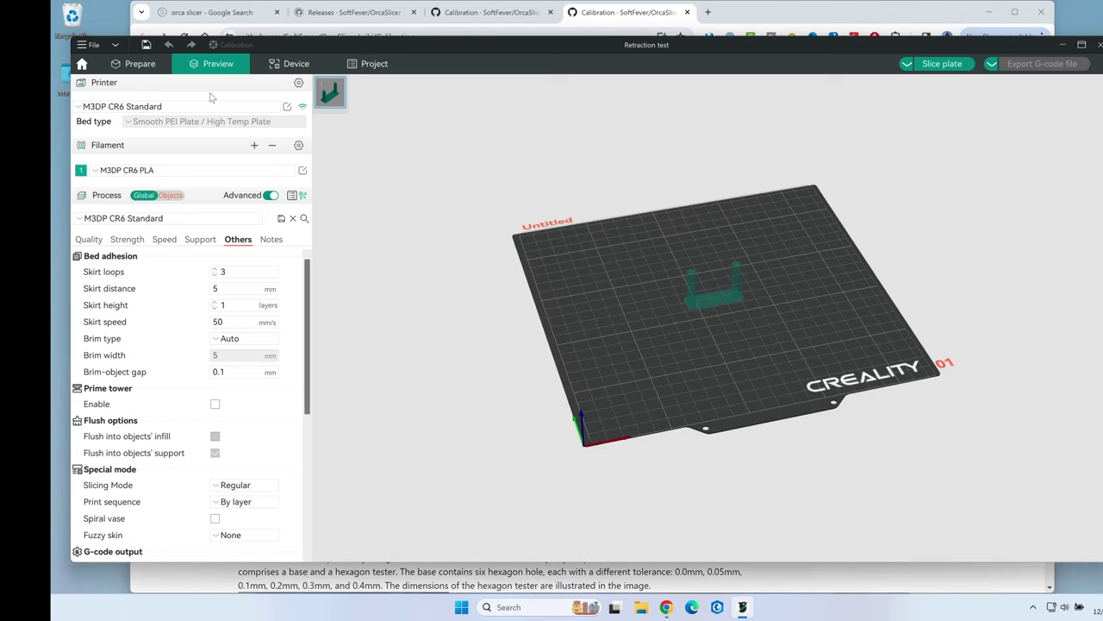
click(78, 107)
Switch to the M3DP E3v2 Neo printer and enable its PLA Retraction Length override (0.8 mm).
click(112, 159)
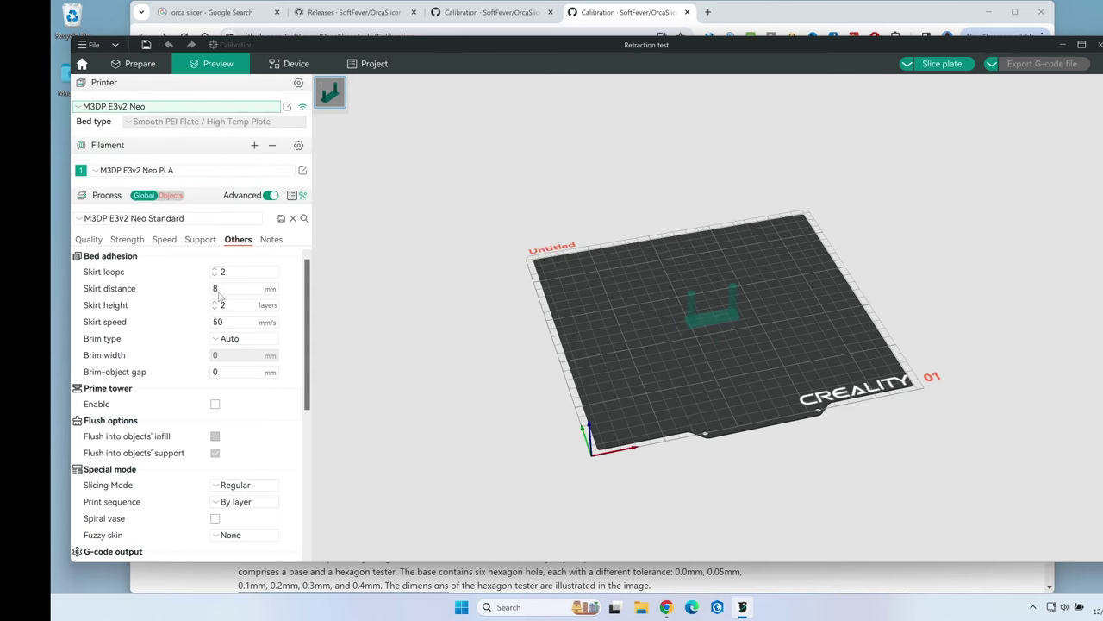
click(302, 169)
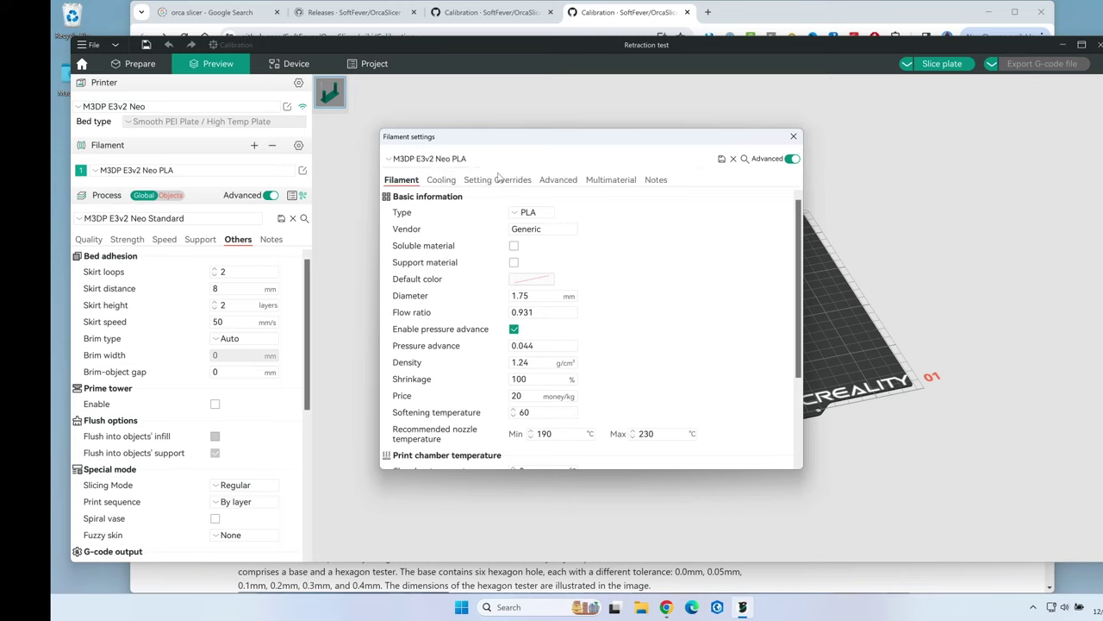
click(491, 180)
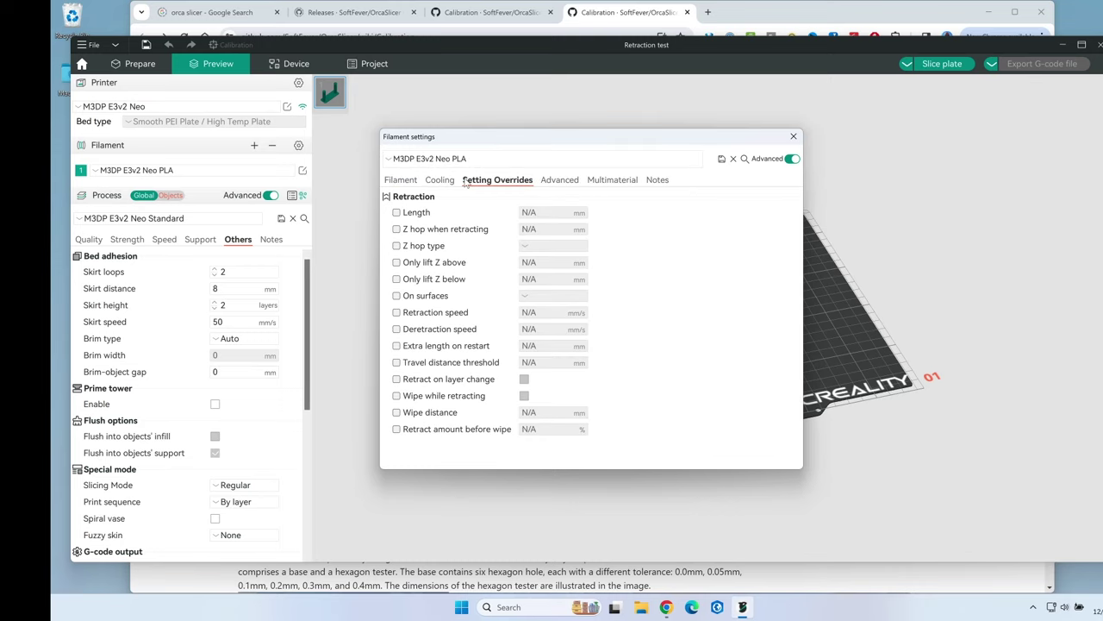
click(397, 212)
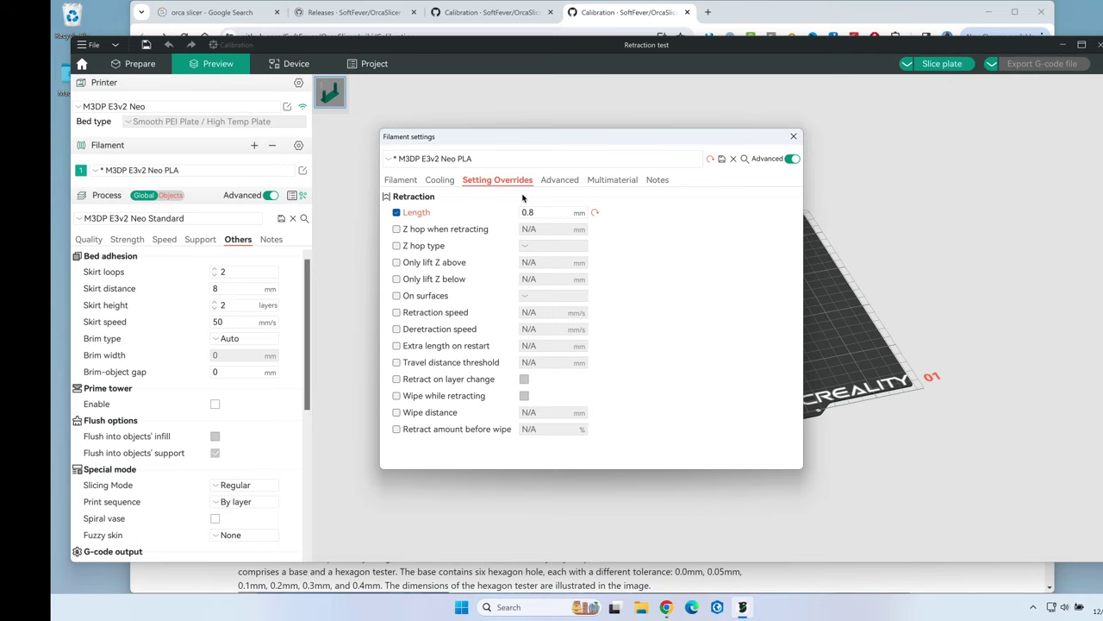
Change the Retraction Length override to 0.3, save the E3v2 Neo PLA preset, and close it.
click(531, 213)
click(723, 160)
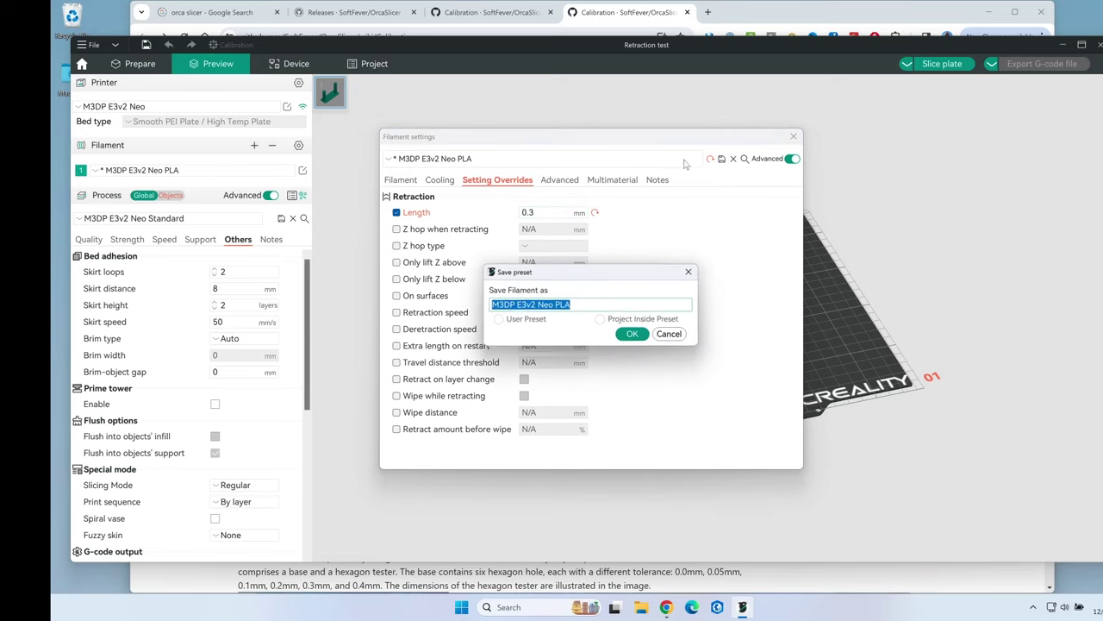
click(634, 333)
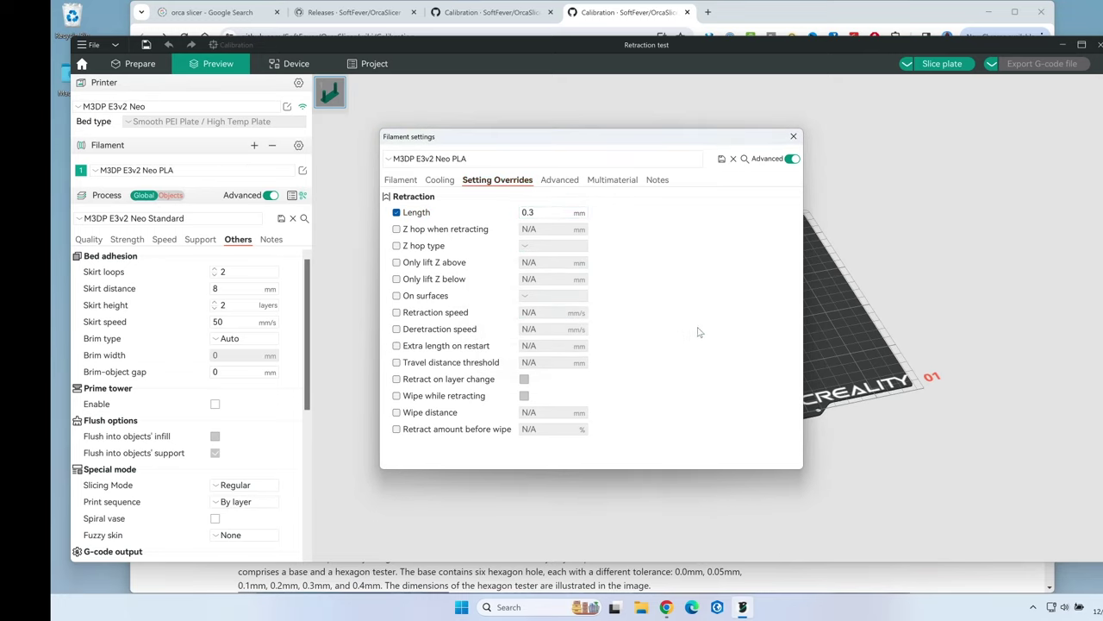
click(791, 136)
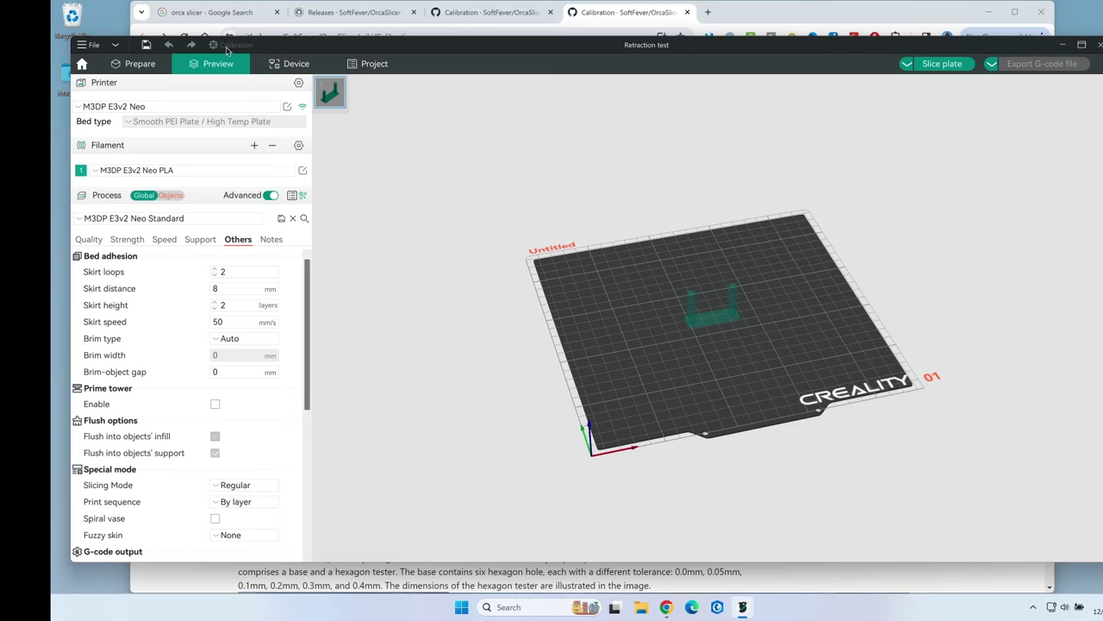
Load the Orca Tolerance Test calibration model, discarding the previous project's changes.
click(170, 64)
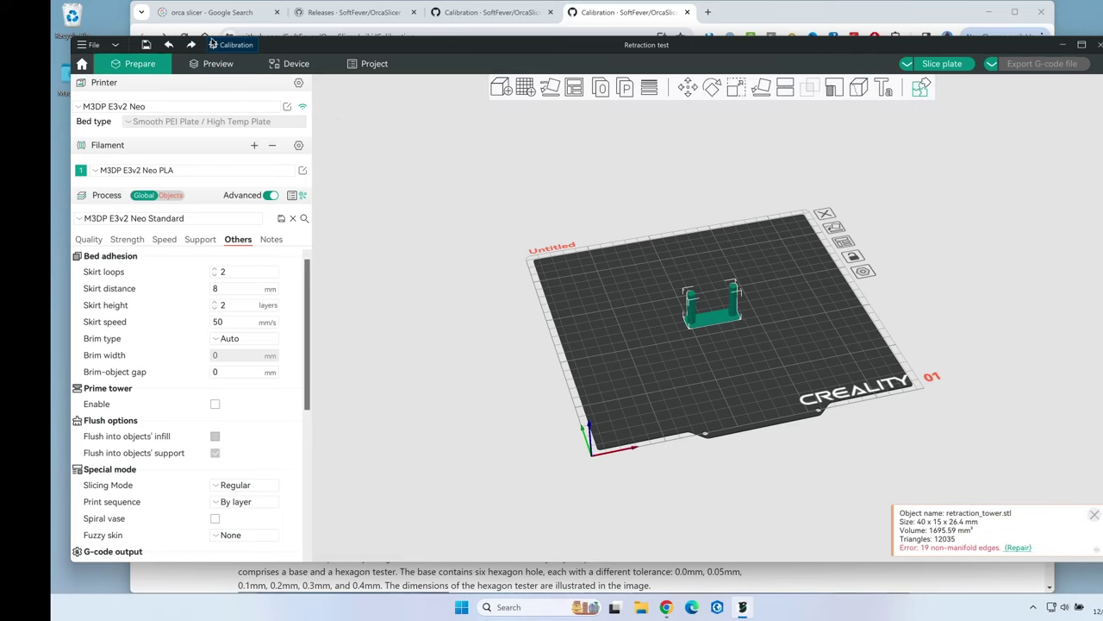
click(231, 45)
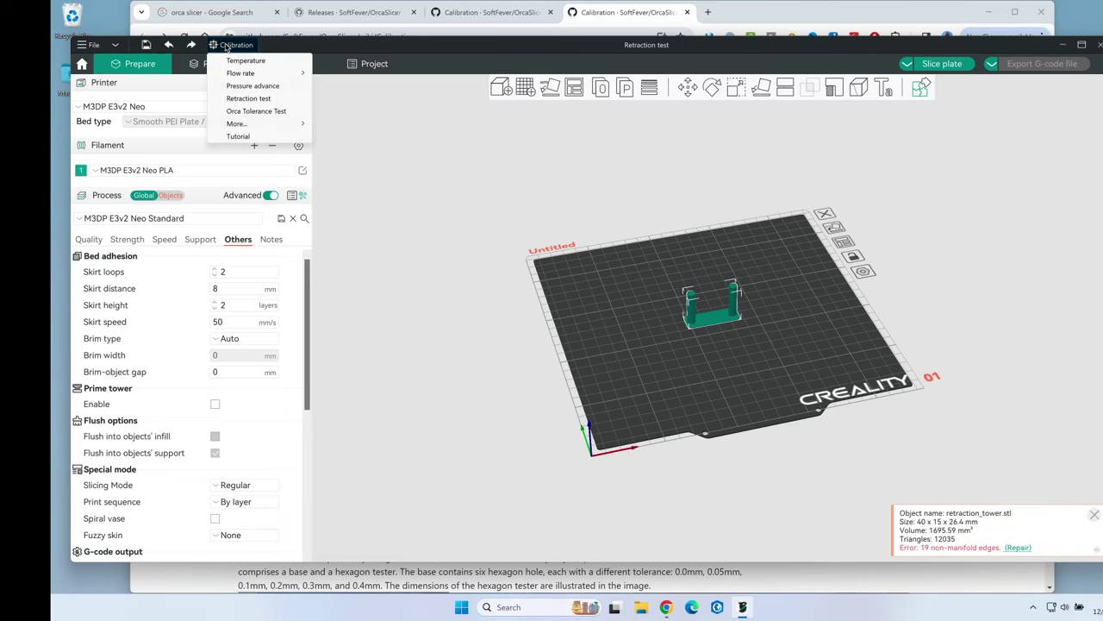
click(244, 111)
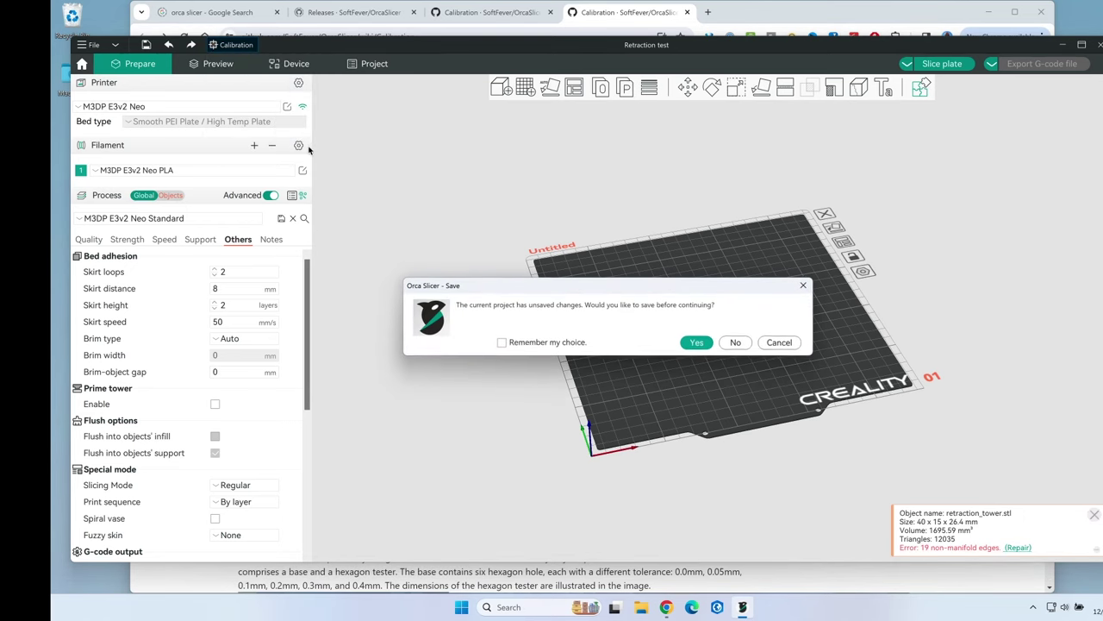
click(734, 343)
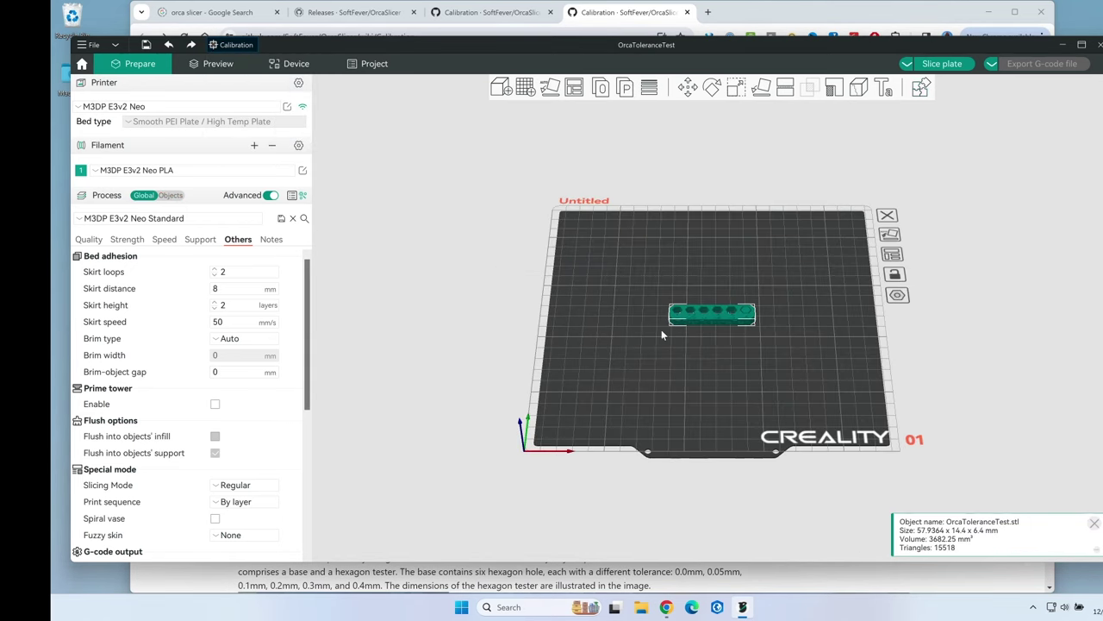
Position and arrange the tolerance test on the plate, then slice it for the E3v2 Neo.
mouse_move(706, 333)
mouse_down()
mouse_move(705, 314)
mouse_move(708, 345)
mouse_move(716, 333)
mouse_move(699, 342)
mouse_up()
key(0)
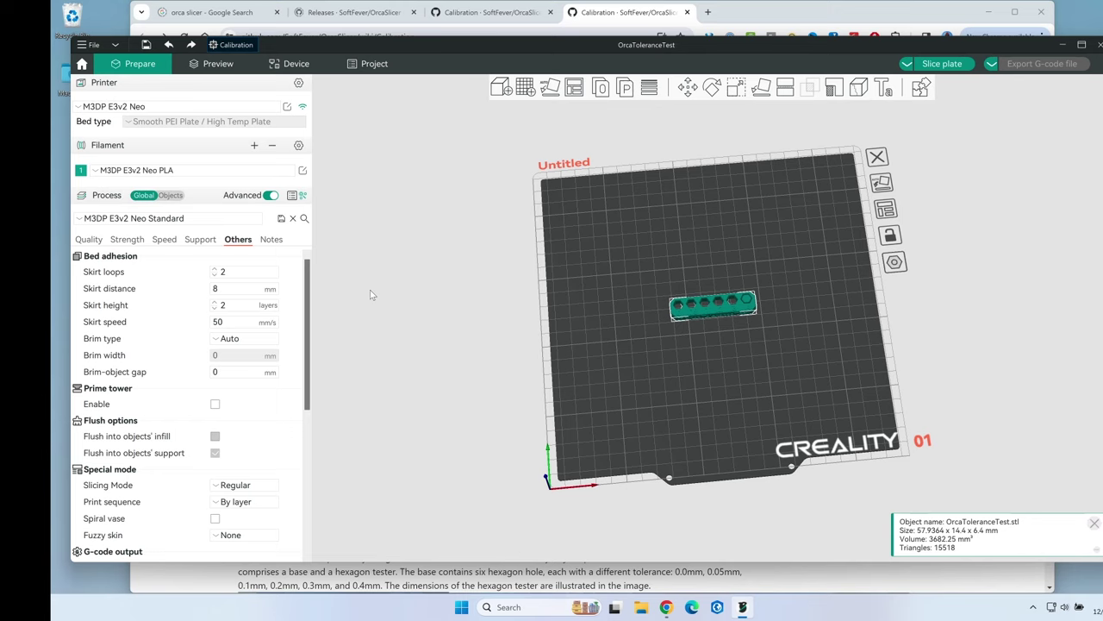
drag(740, 314, 736, 312)
right_click(743, 340)
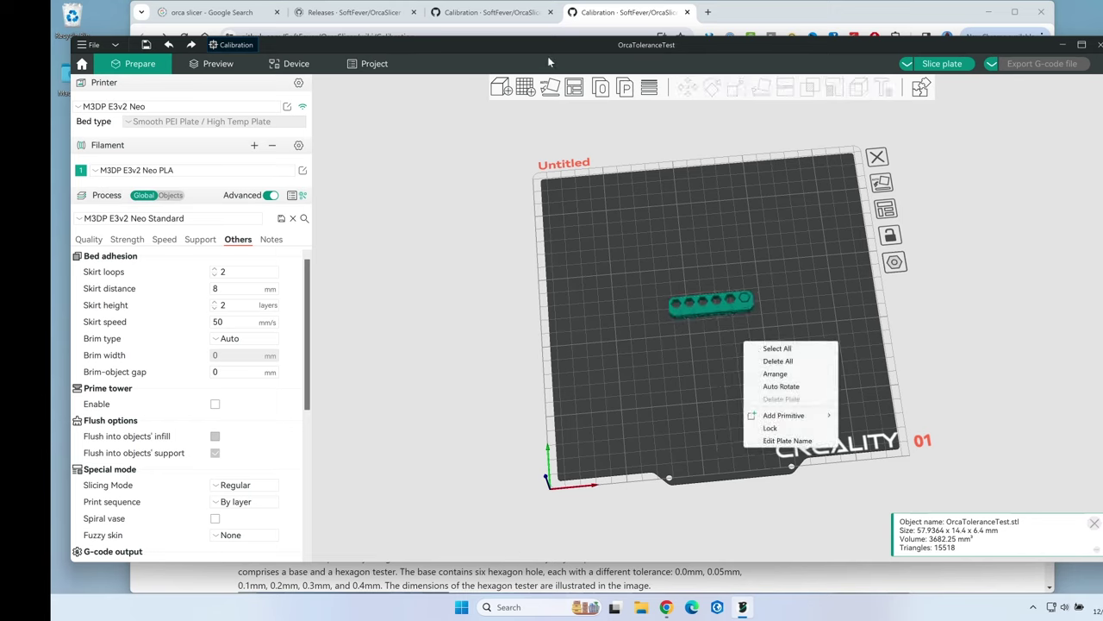
click(587, 90)
right_click(574, 87)
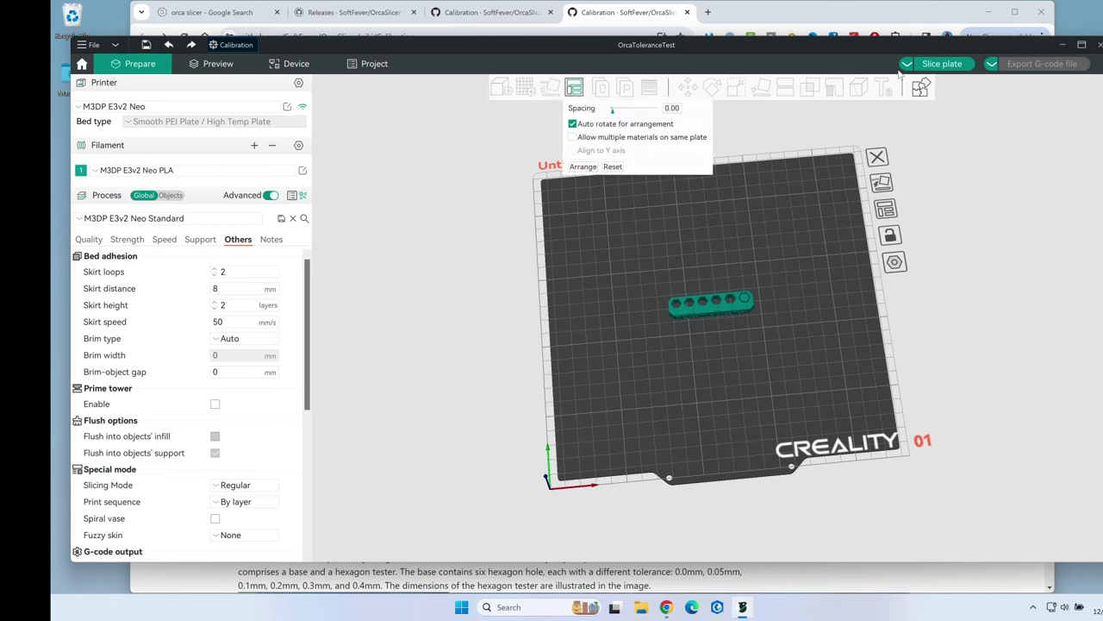
click(945, 64)
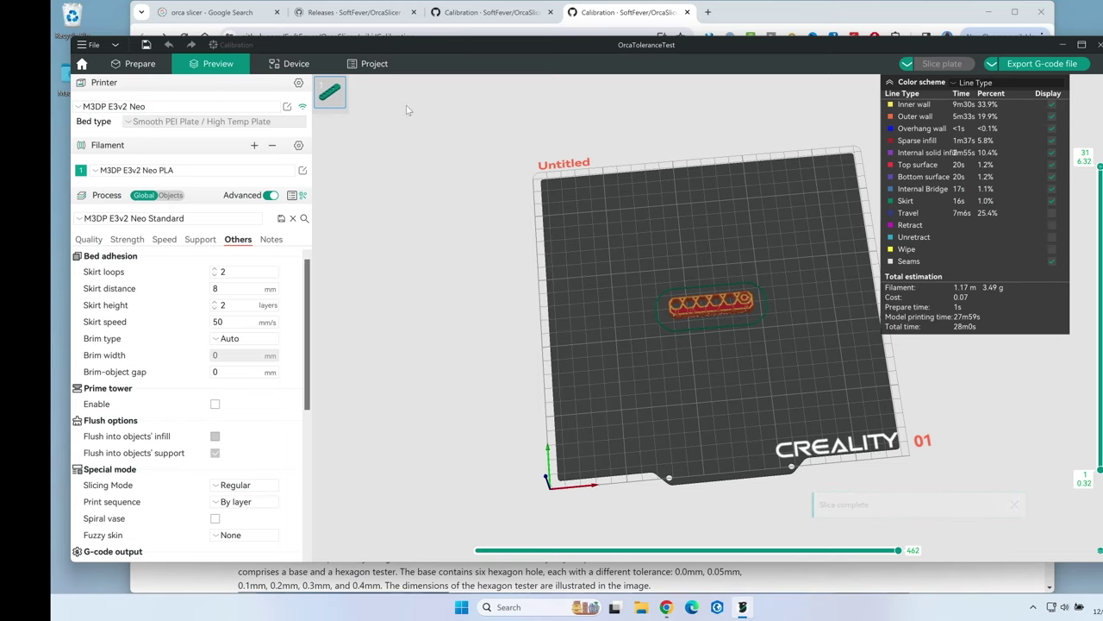
Export the tolerance test G-code into GCODE\E3v2Neo\OS-Calibration.
click(1043, 65)
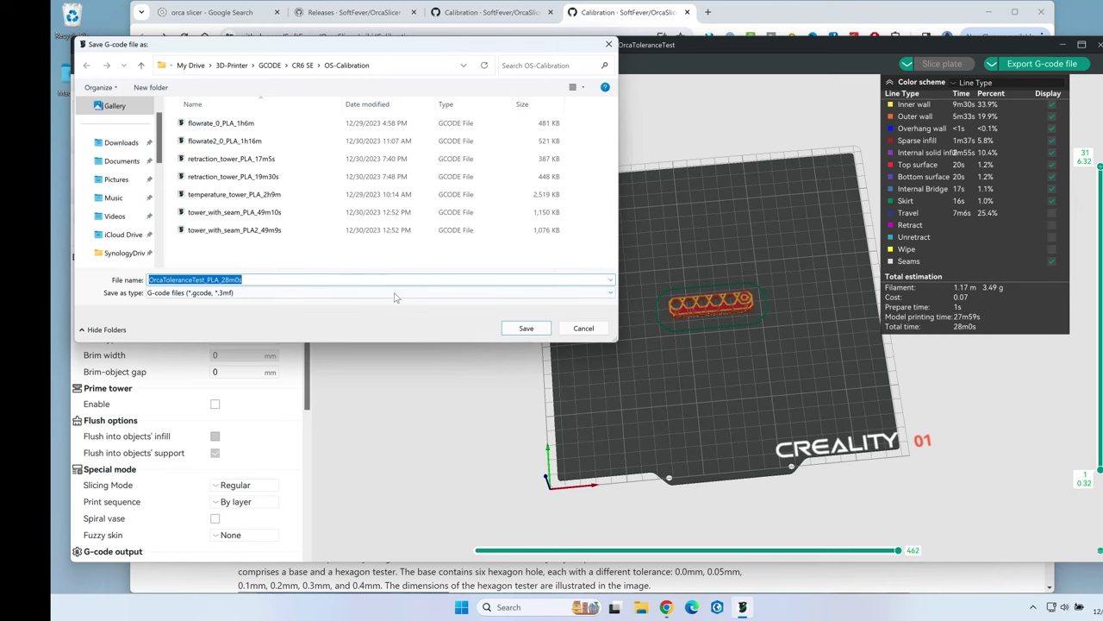
click(267, 67)
click(303, 92)
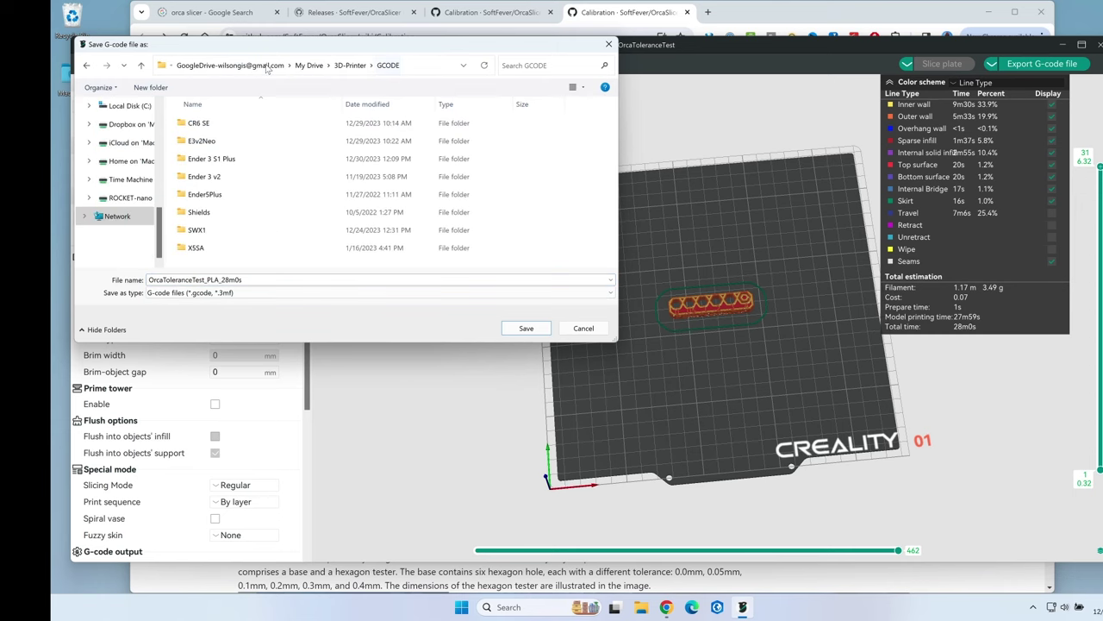
key(Return)
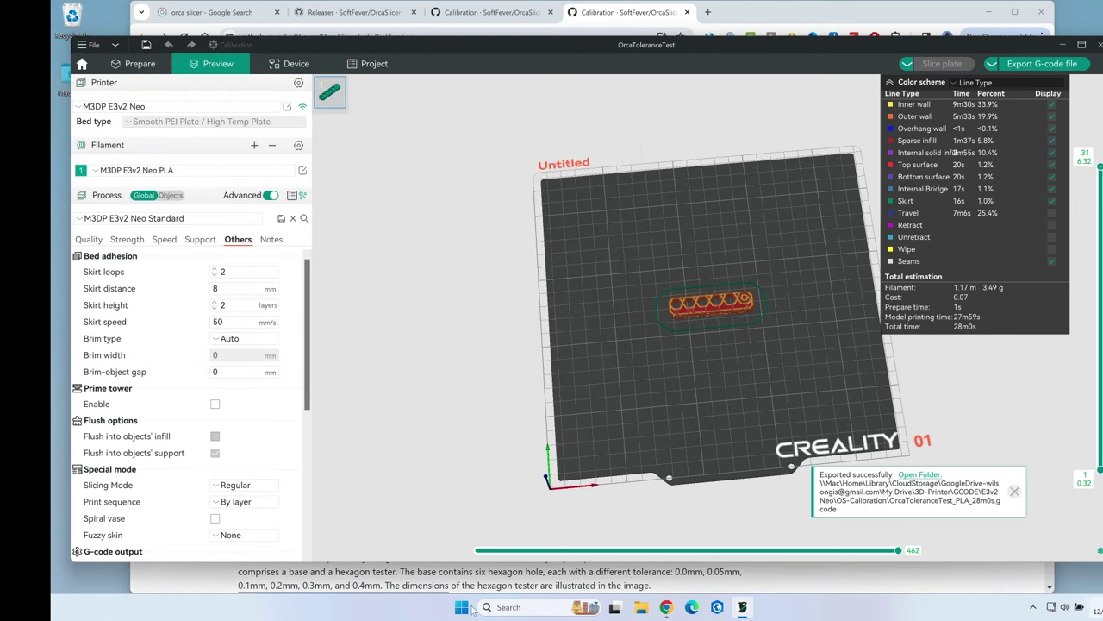
Switch the printer preset to M3DP CR6 Standard.
click(138, 64)
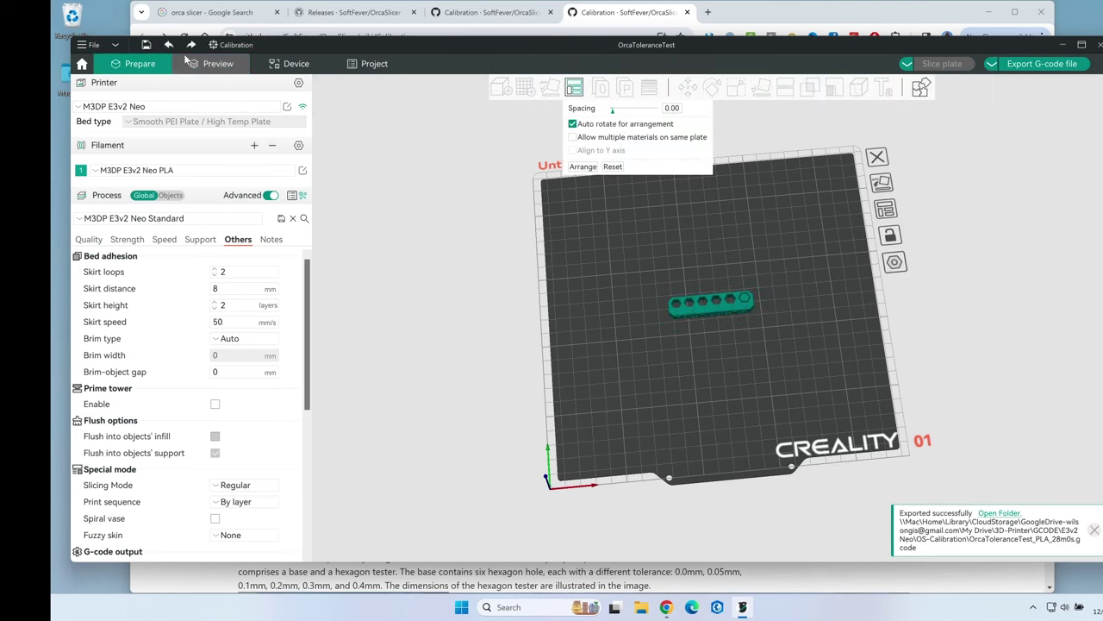
click(86, 107)
click(101, 147)
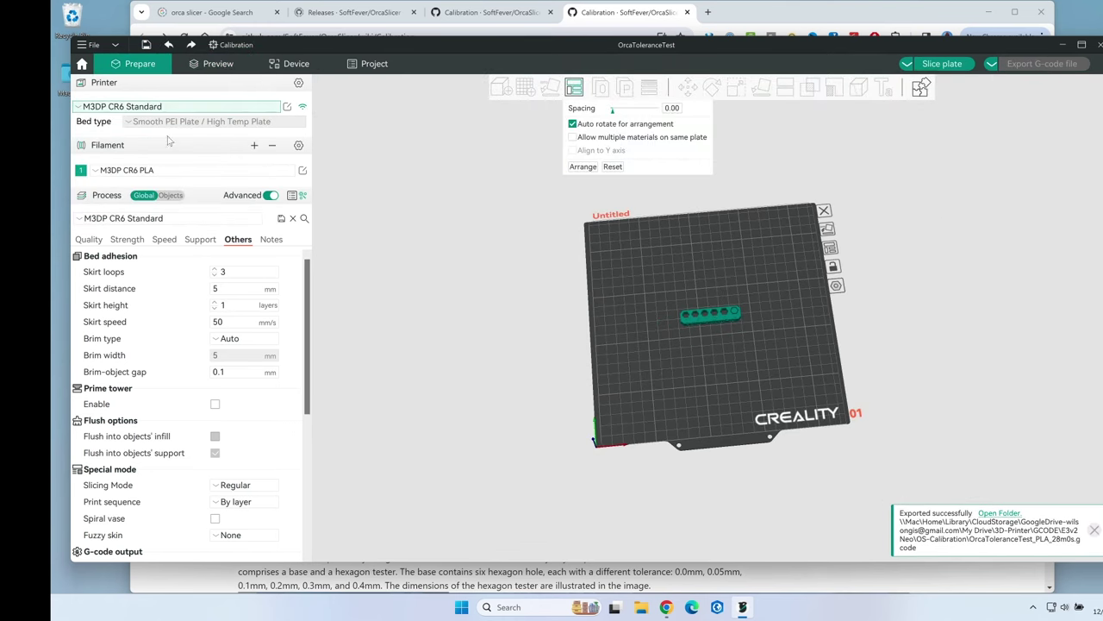
Reload the Orca Tolerance Test without saving changes and slice it for the CR6.
click(235, 45)
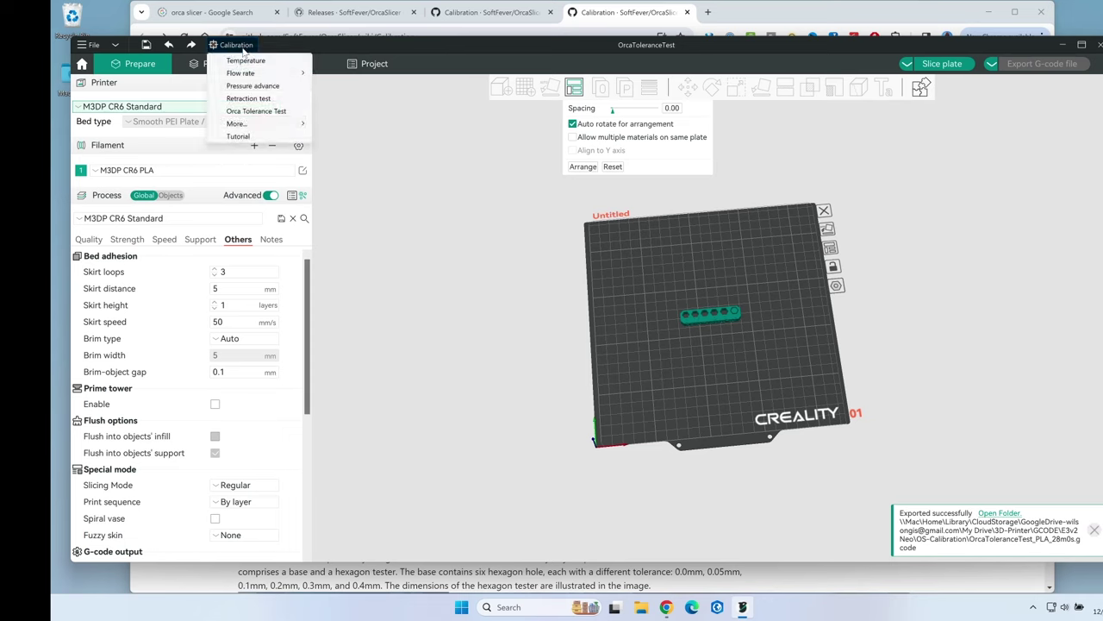
click(251, 111)
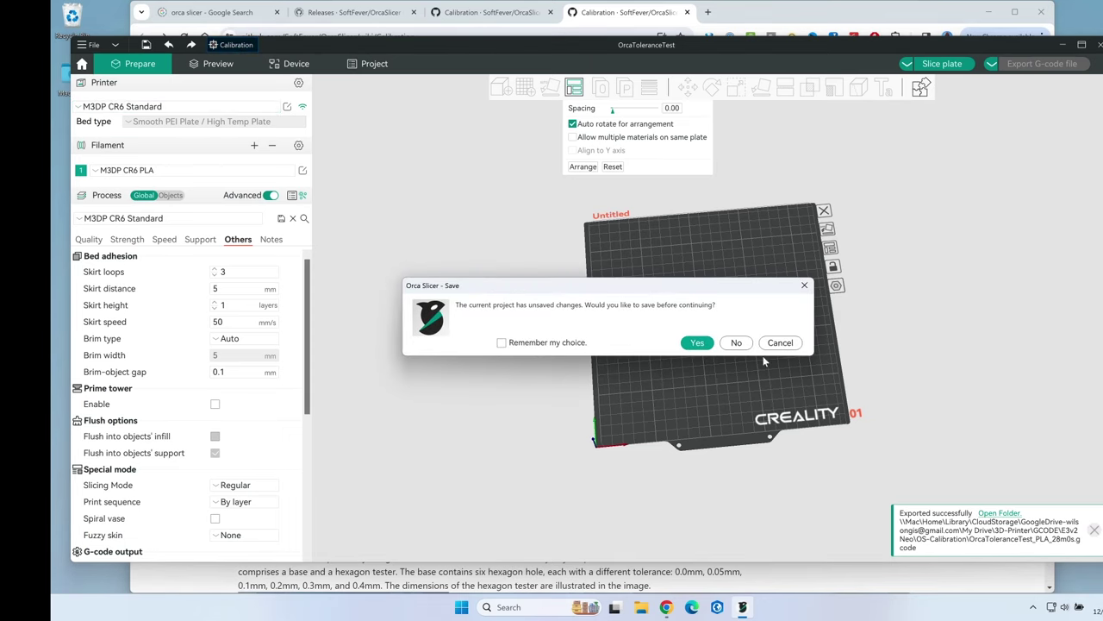
click(737, 342)
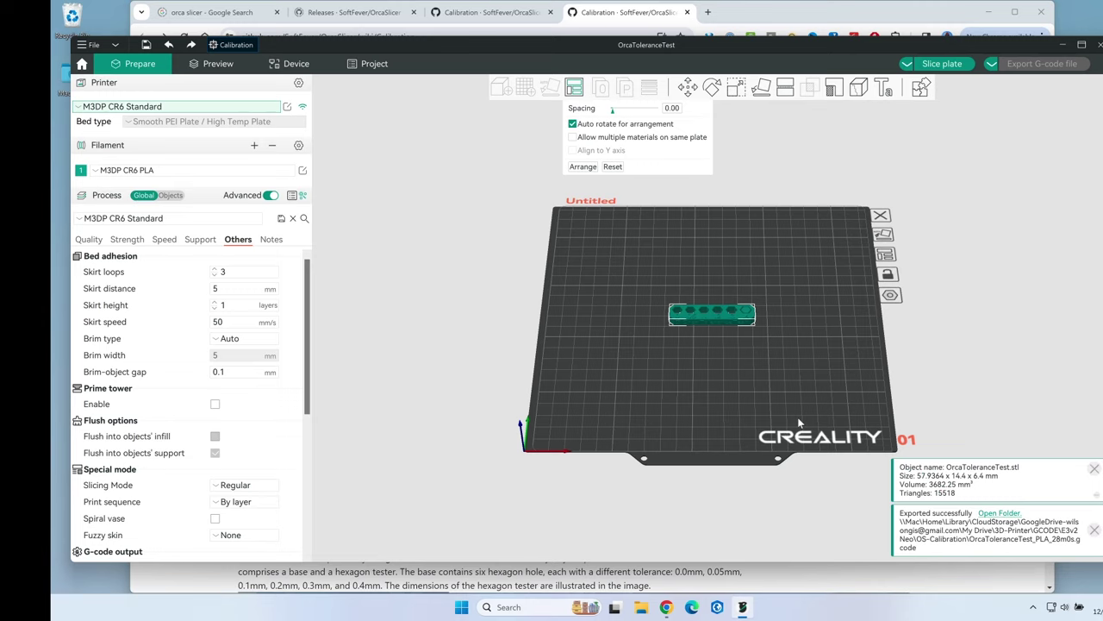
click(957, 63)
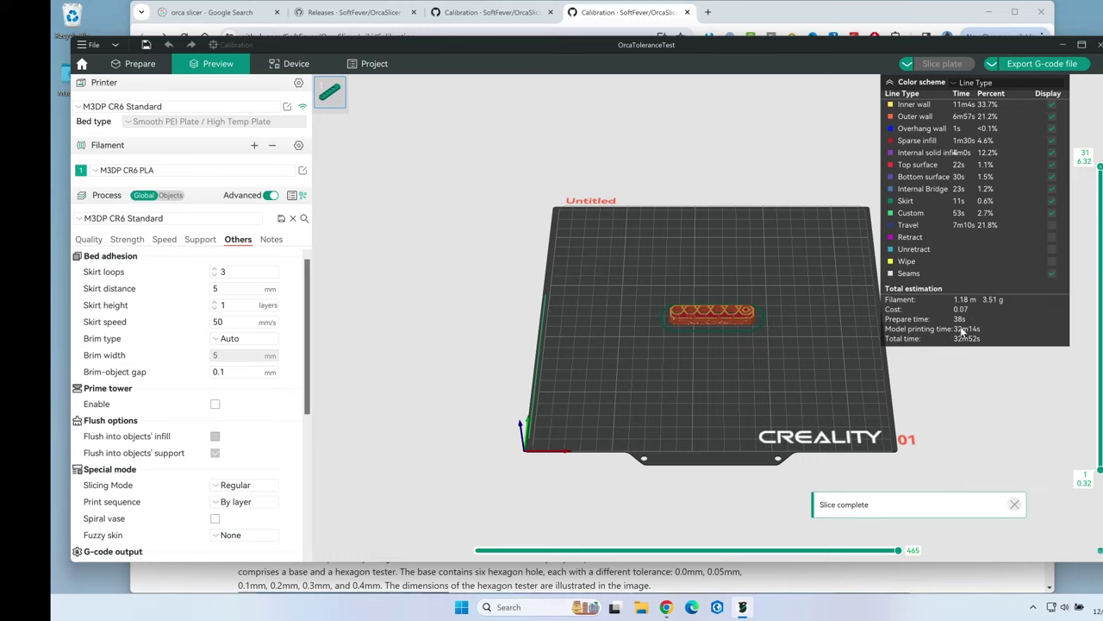
Export the CR6 G-code, then return to Prepare and dismiss the Calibration menu.
click(1038, 67)
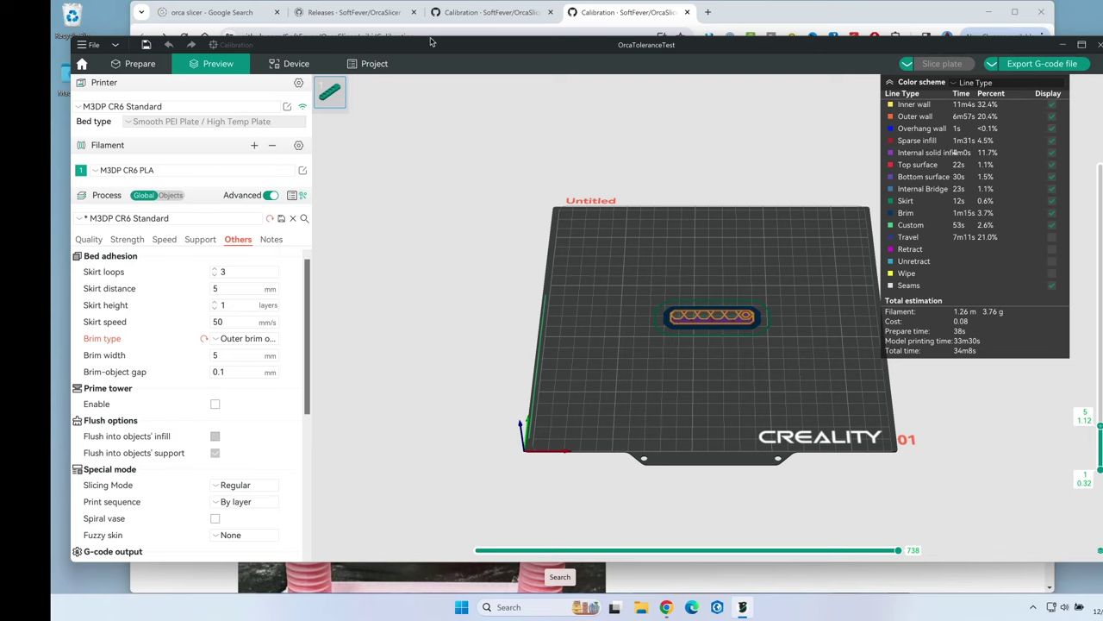
click(137, 63)
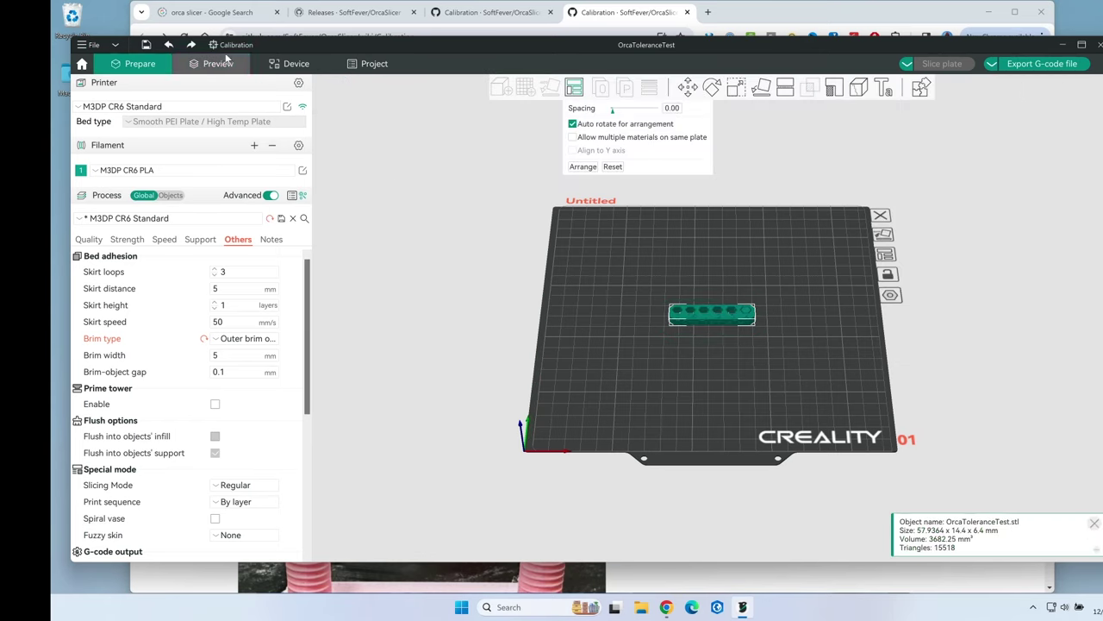
click(240, 48)
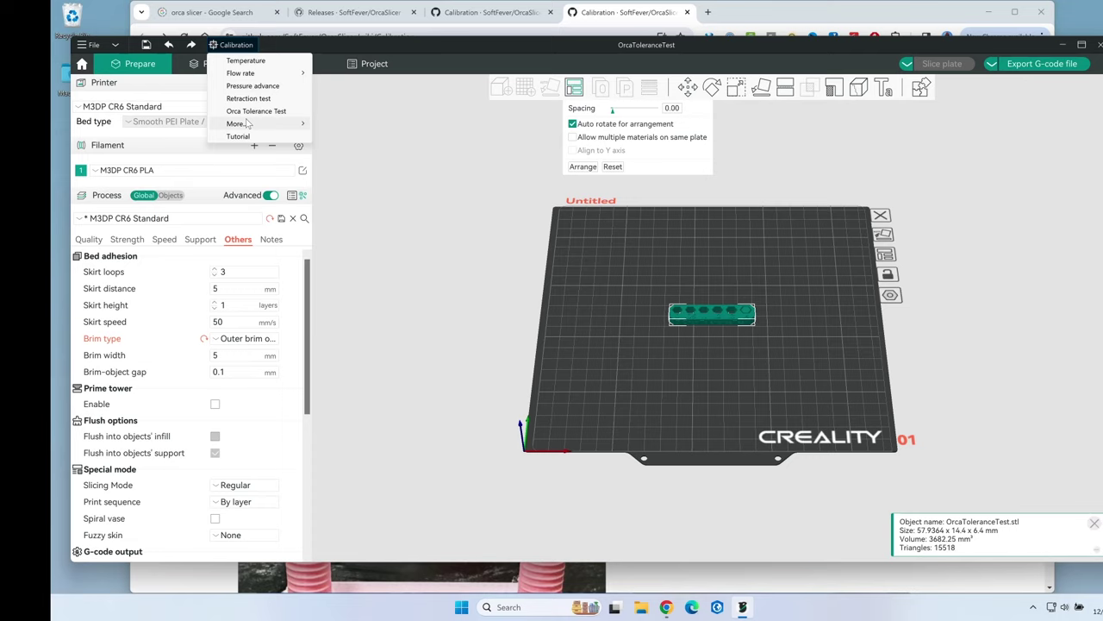
mouse_move(246, 125)
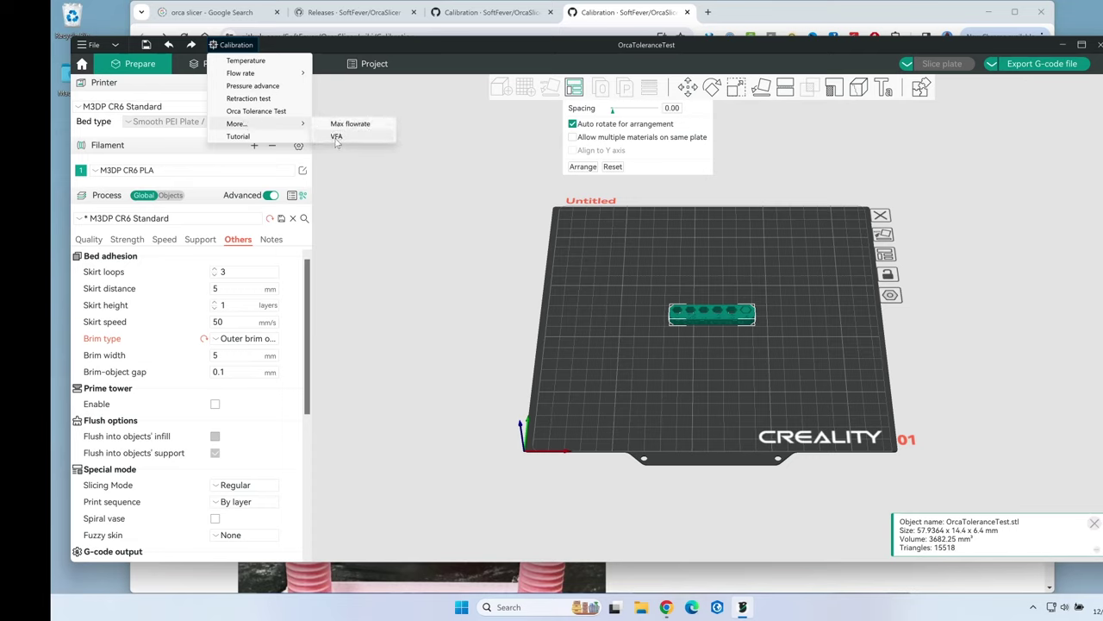
click(362, 138)
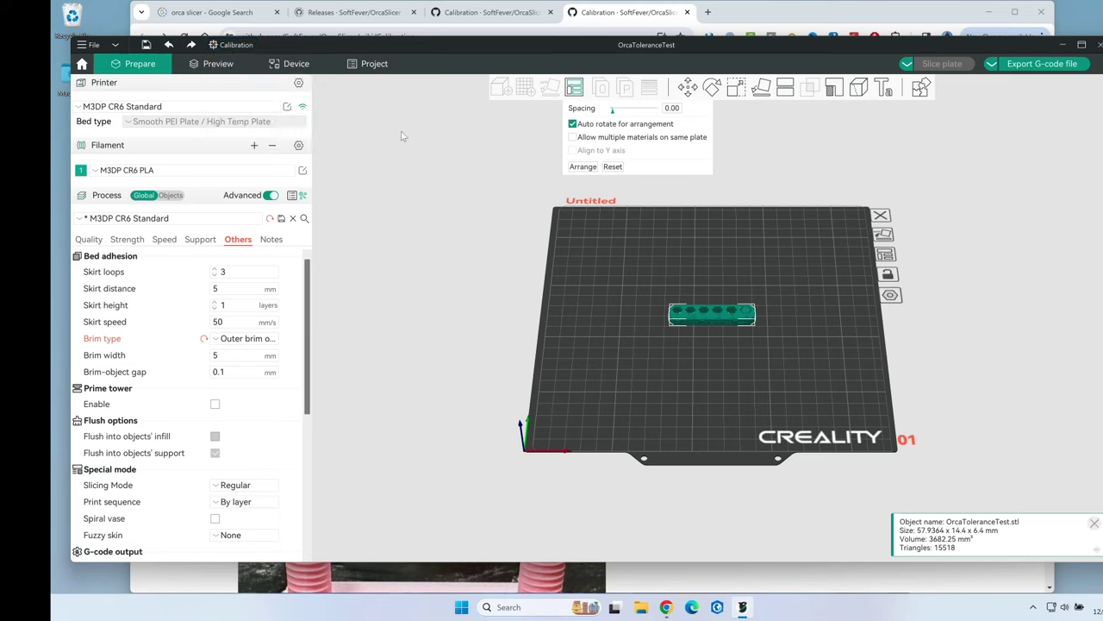